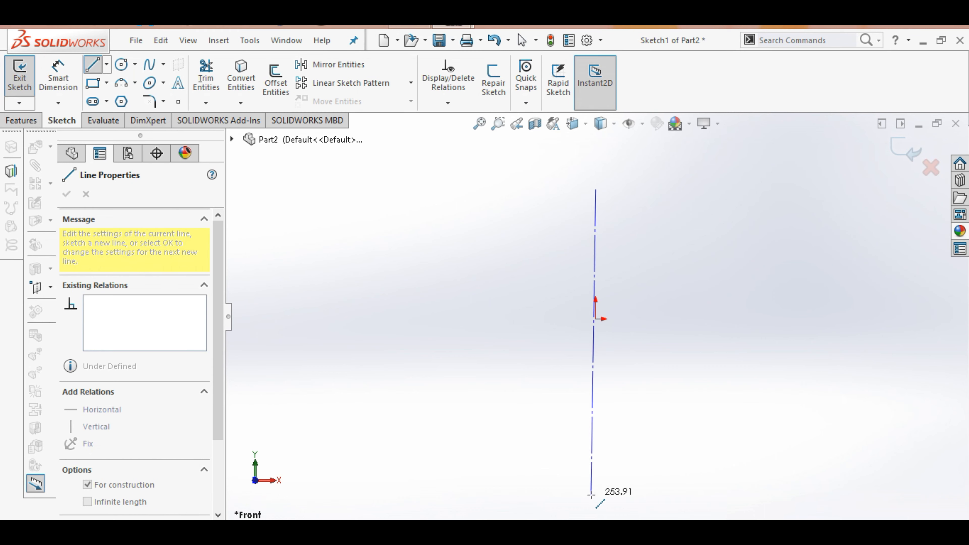
Finish the vertical construction centerline through the origin, about 277 mm long, and end the line command.
scroll(591, 495, down, 2)
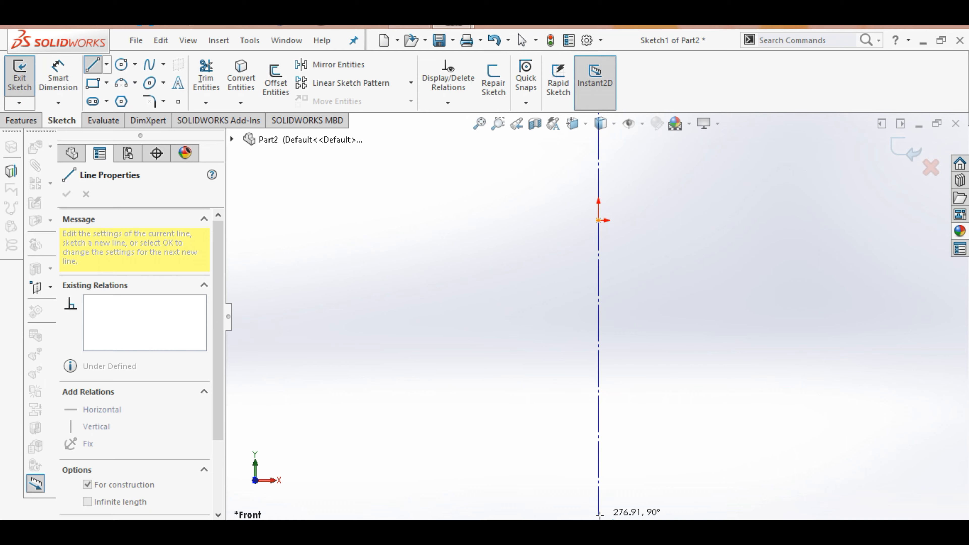
click(598, 515)
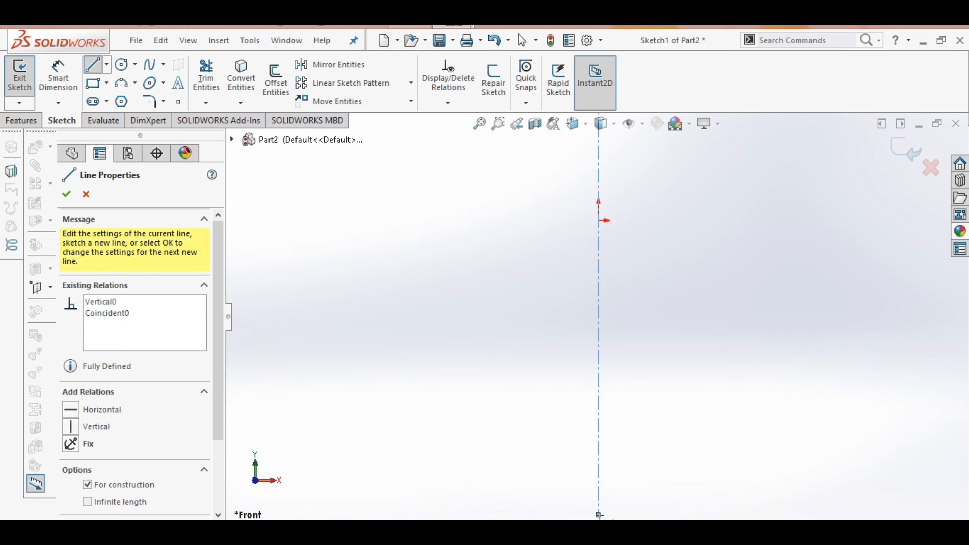
right_click(632, 430)
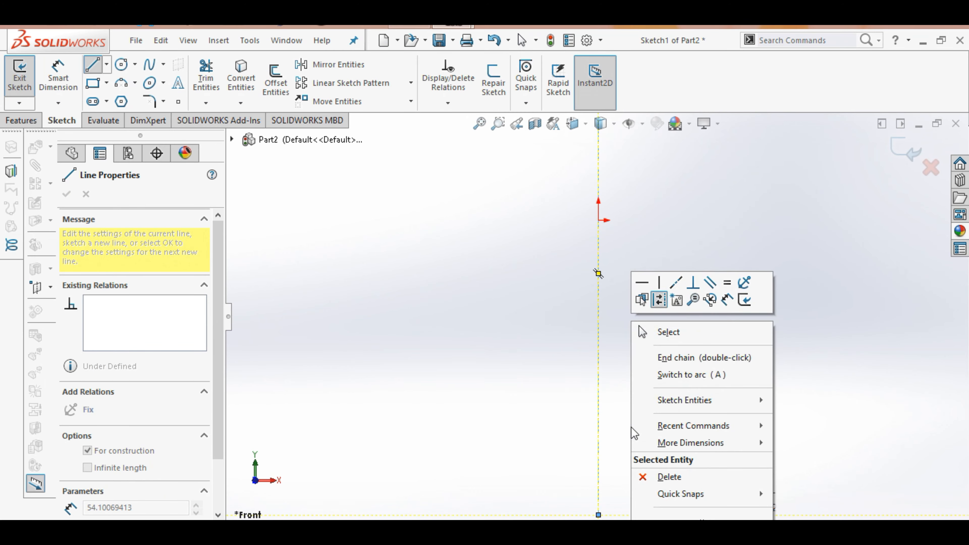
click(670, 333)
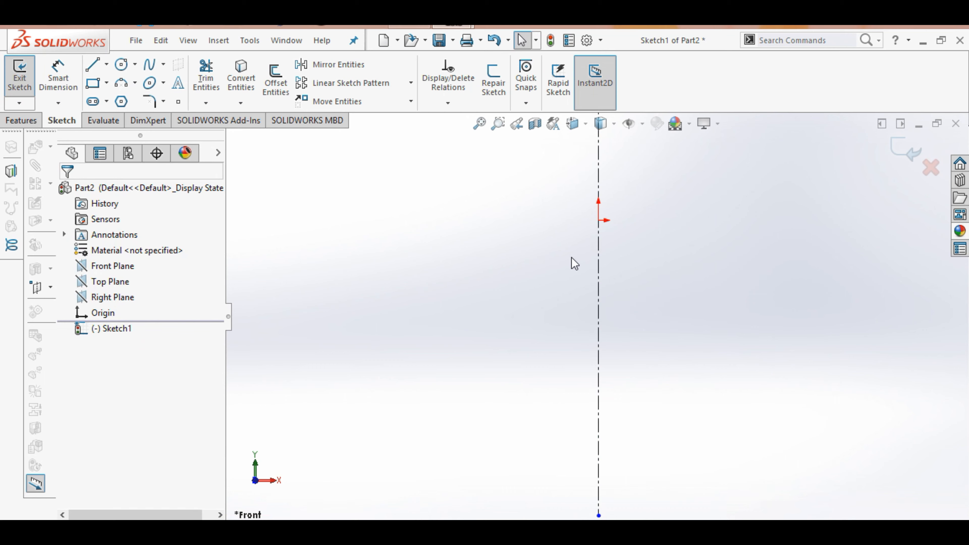
Sketch a horizontal line about 13 mm long, starting at the centerline's upper endpoint and running outward.
click(93, 65)
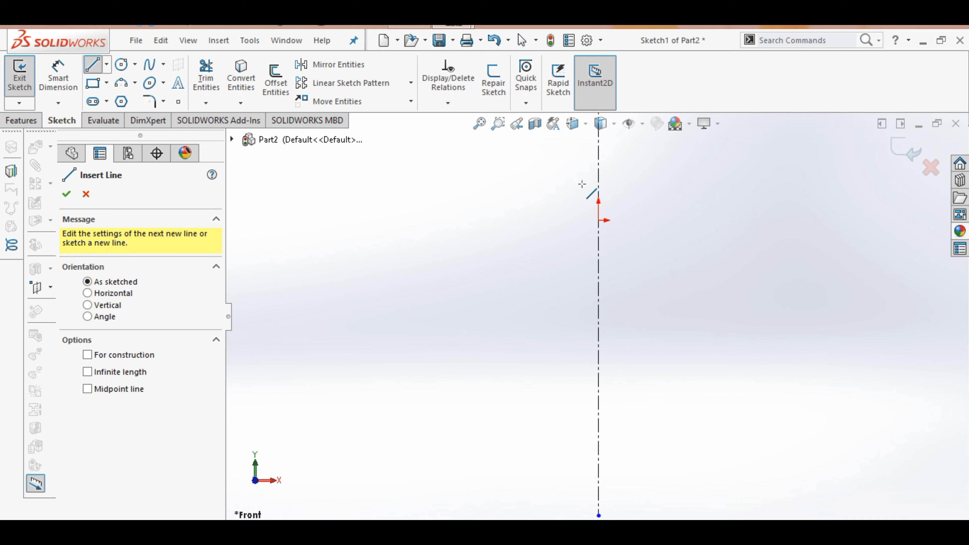
key(f)
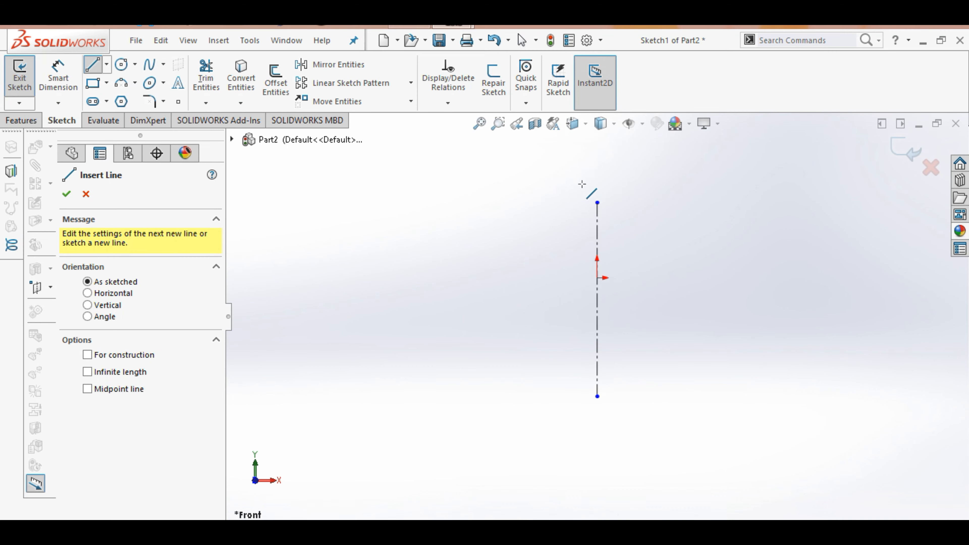
scroll(593, 217, down, 5)
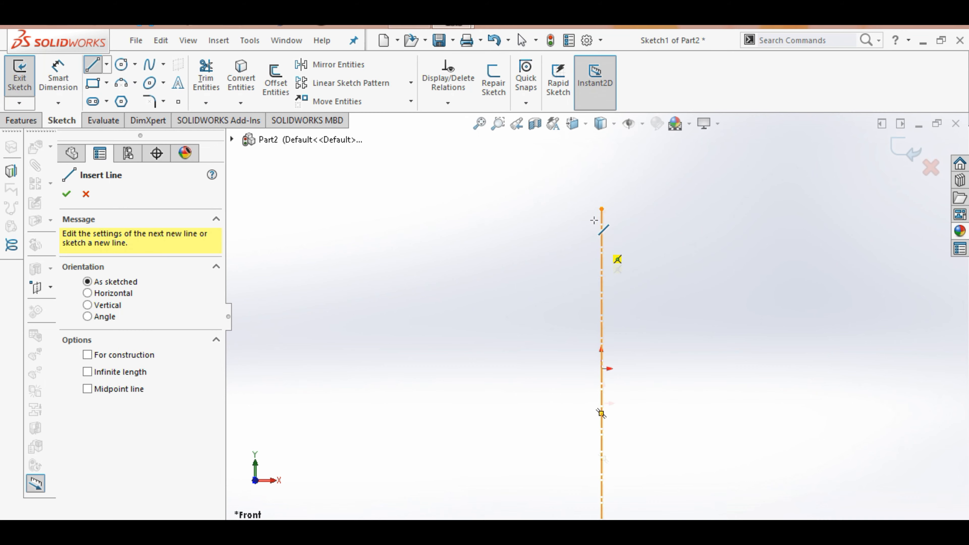
scroll(594, 220, down, 2)
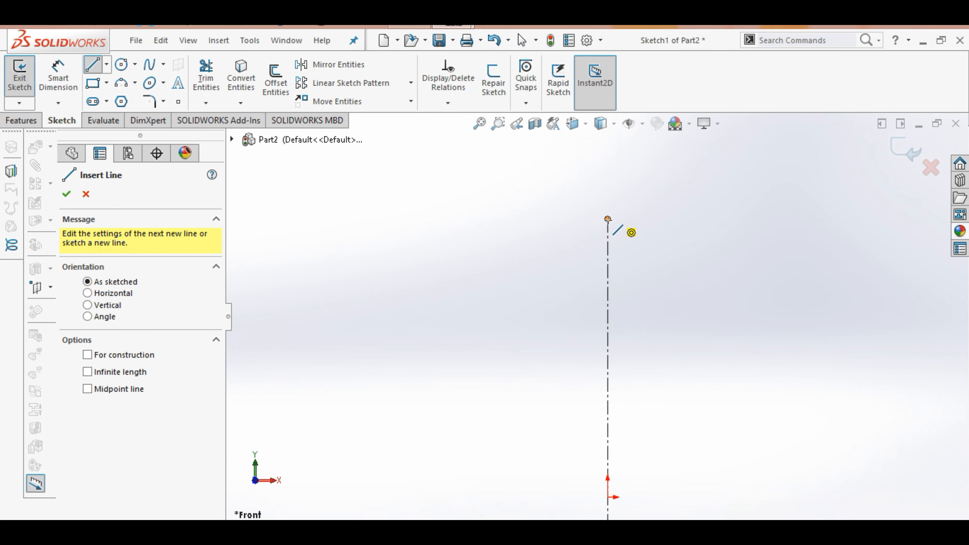
click(608, 219)
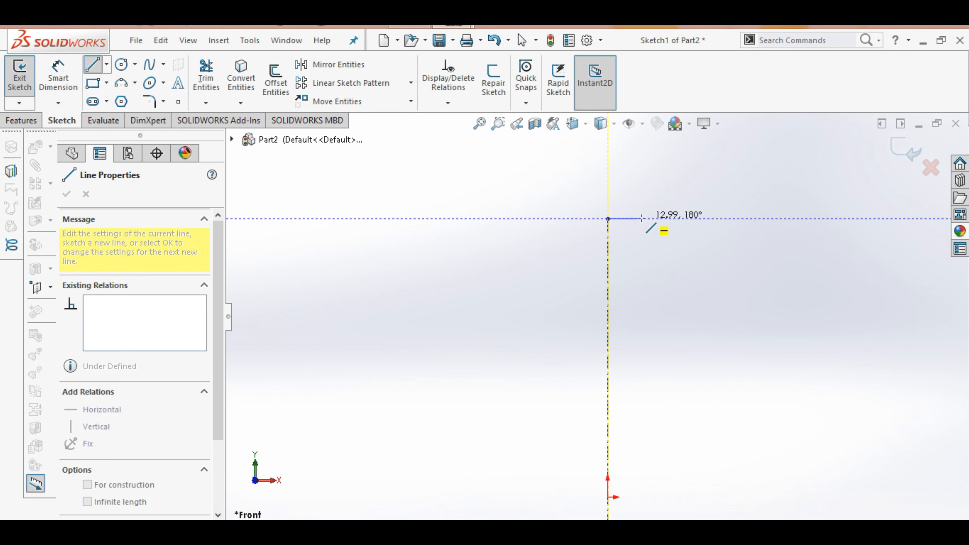
click(642, 219)
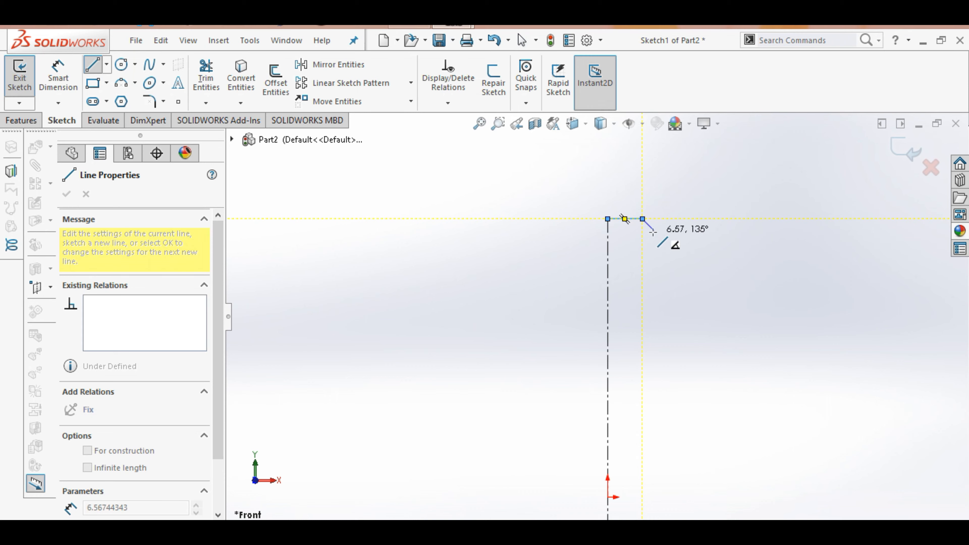
Continue the profile from the top line's outer end with a zigzag of four short 45° segments, about 4.2 mm first and 5.5 mm last.
scroll(653, 231, down, 3)
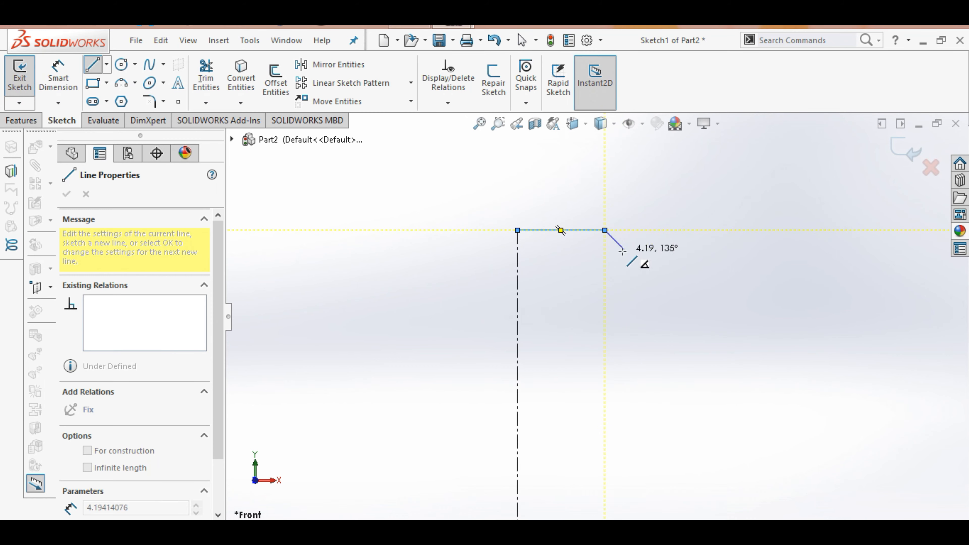
click(624, 250)
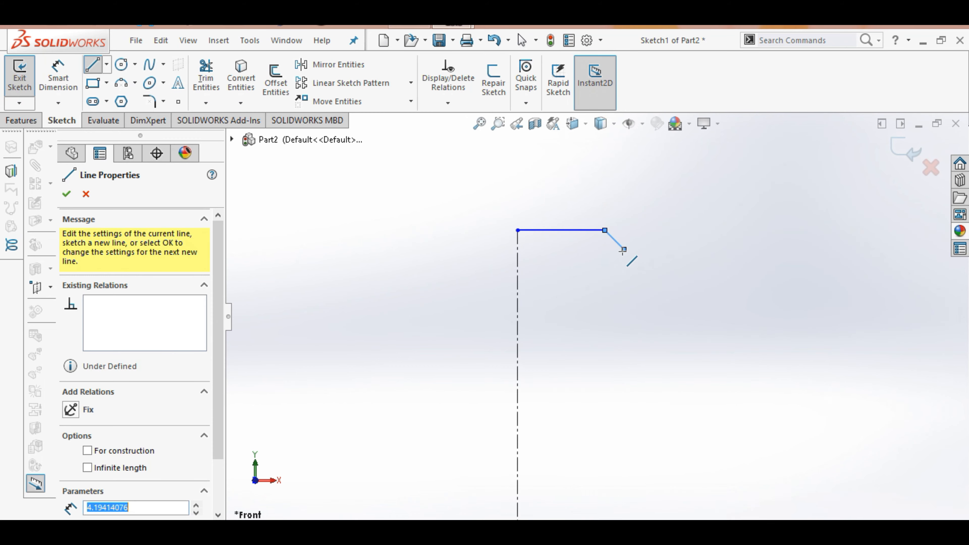
click(615, 262)
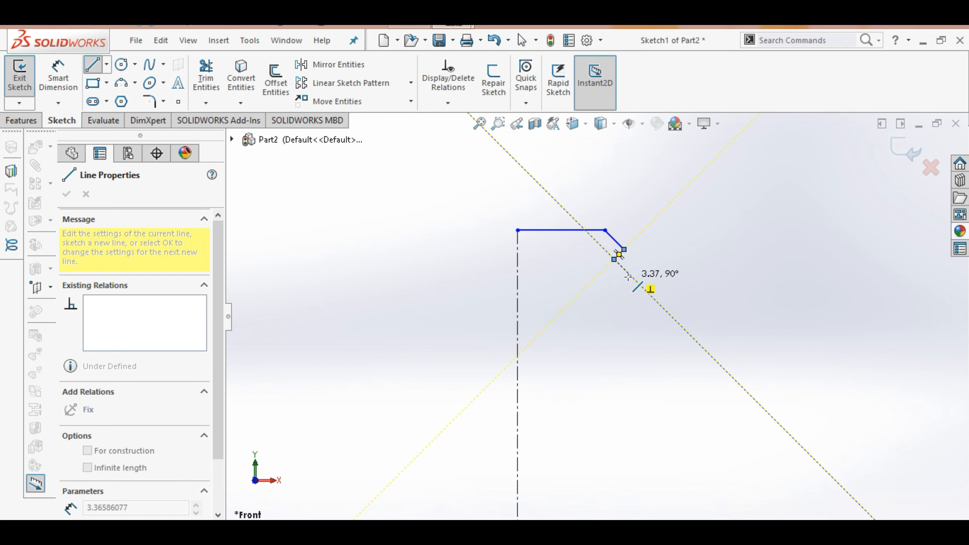
click(629, 276)
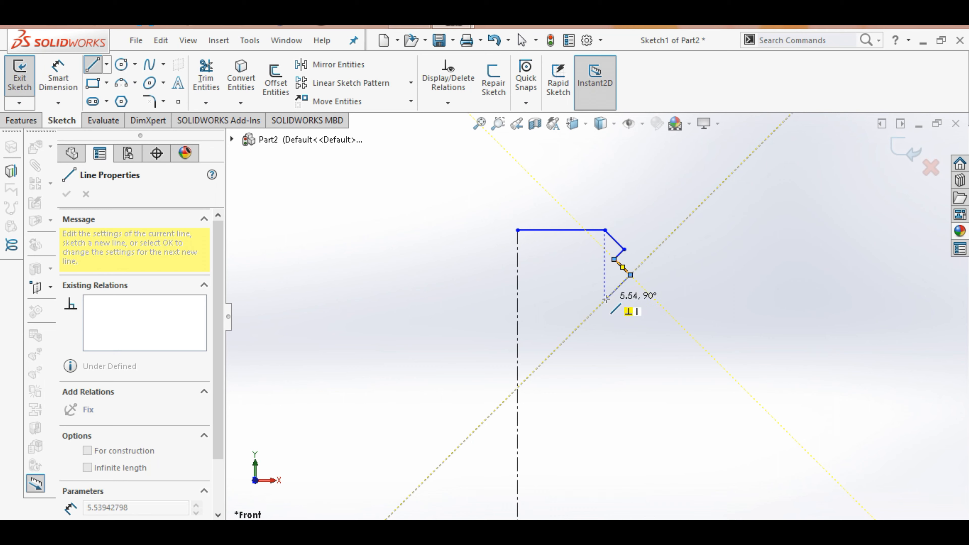
click(606, 298)
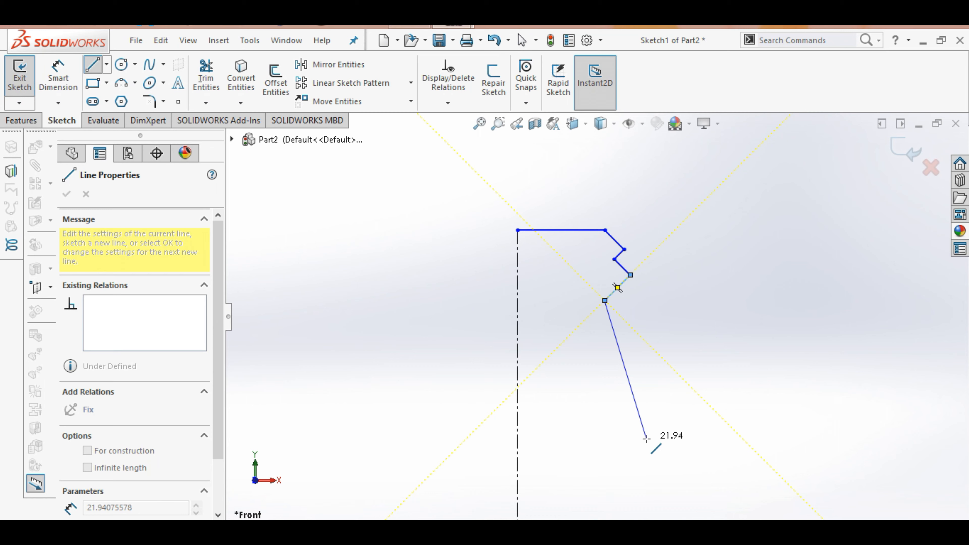
Add a long line sloping down and outward below the zigzag, followed by a flatter sloping segment about 15.6 mm long.
scroll(646, 439, up, 4)
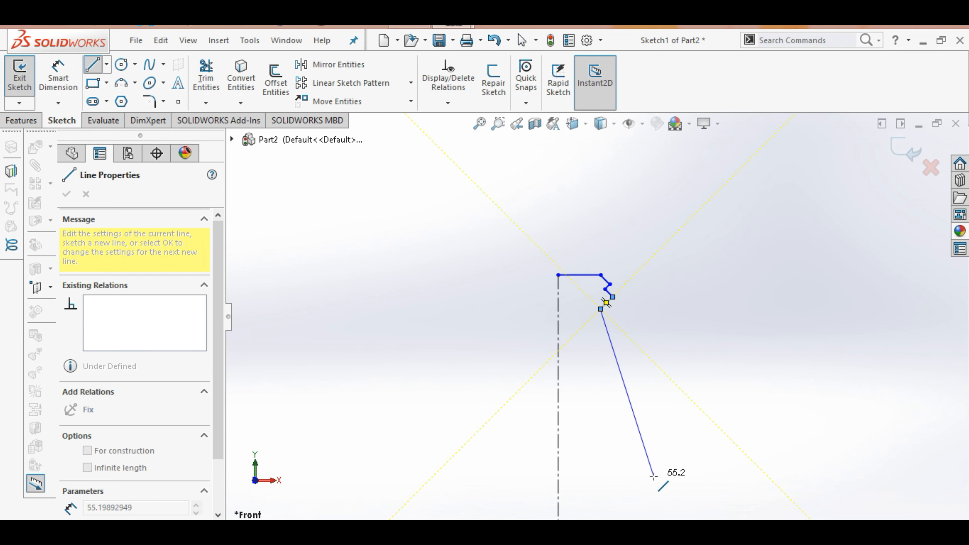
scroll(654, 476, up, 3)
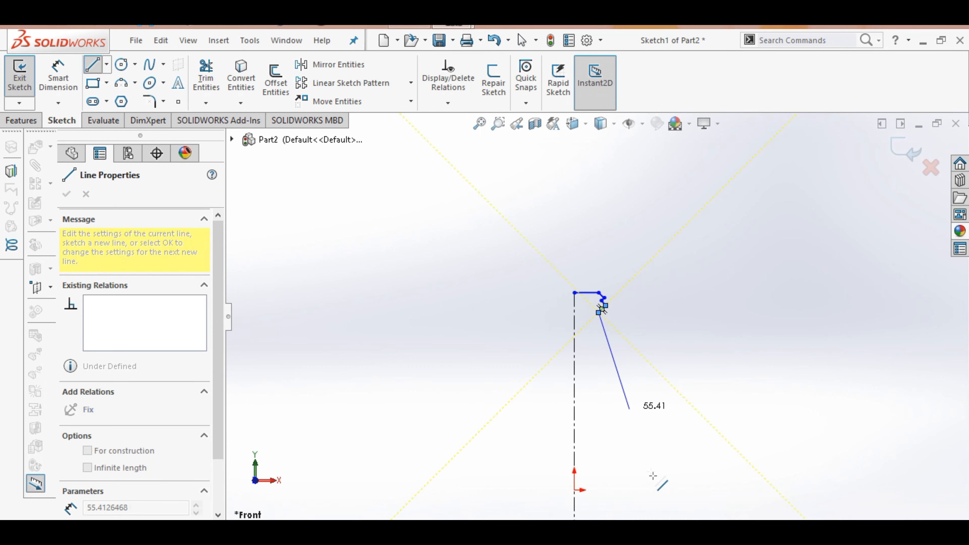
click(638, 415)
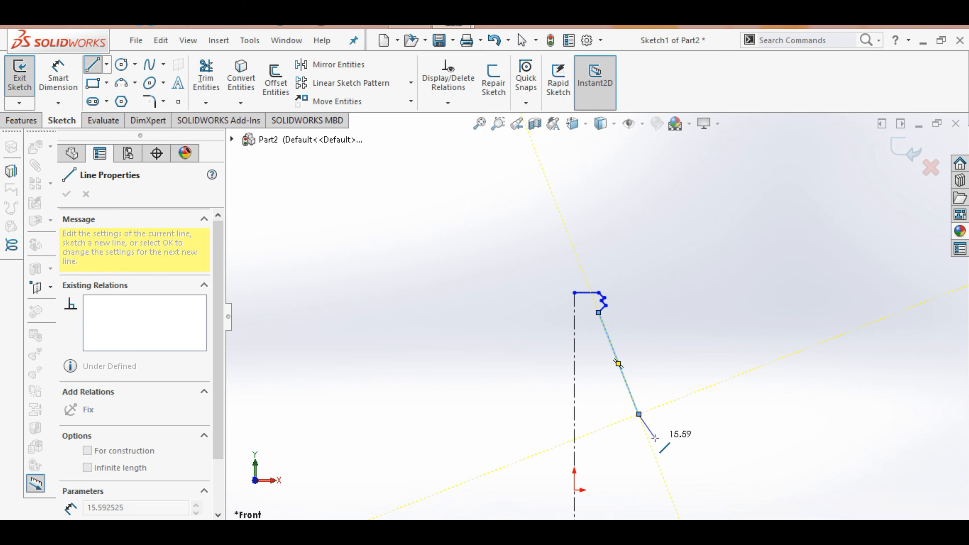
click(654, 439)
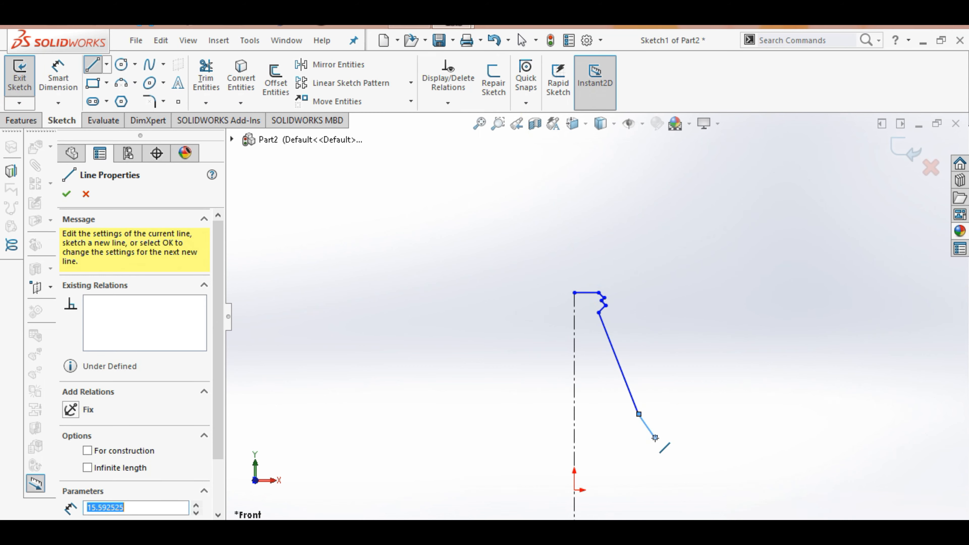
Close the profile with a vertical side about 111 mm long, a short inward bevel, a base about 32 mm long and a line up the centerline.
scroll(654, 496, down, 2)
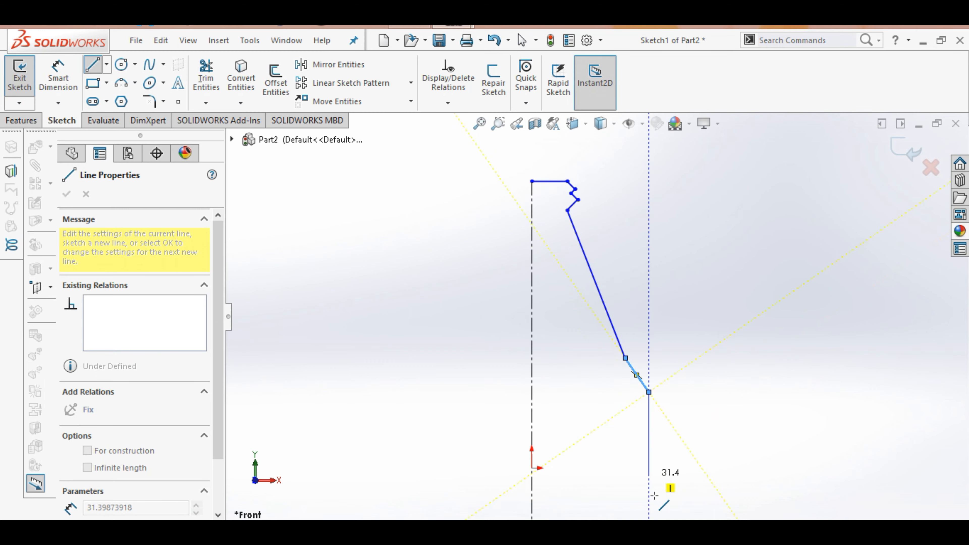
scroll(654, 495, down, 1)
scroll(653, 498, up, 4)
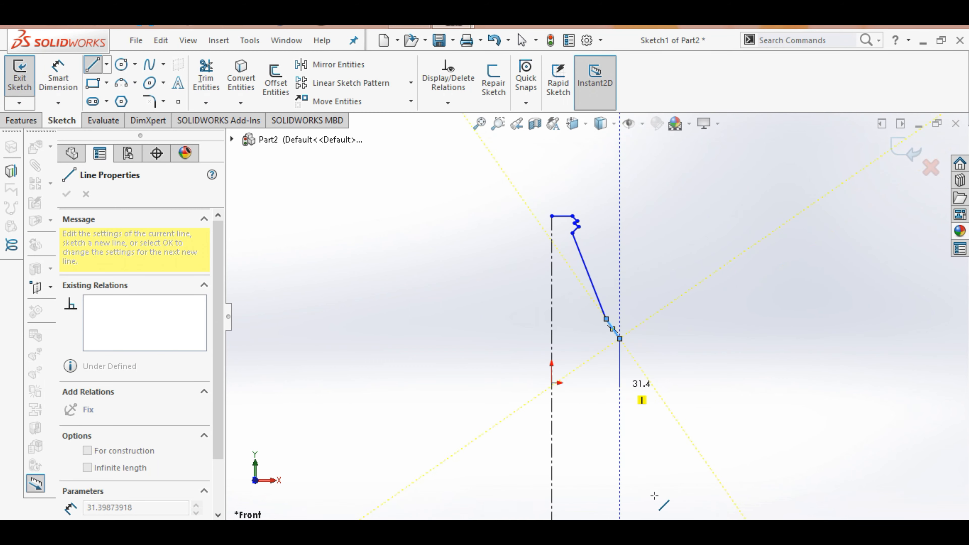
scroll(647, 511, up, 3)
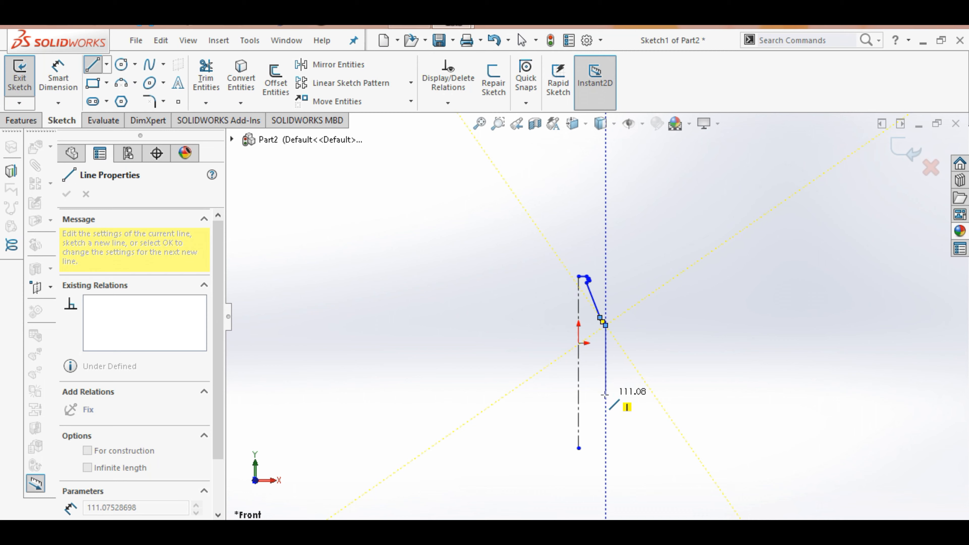
click(605, 394)
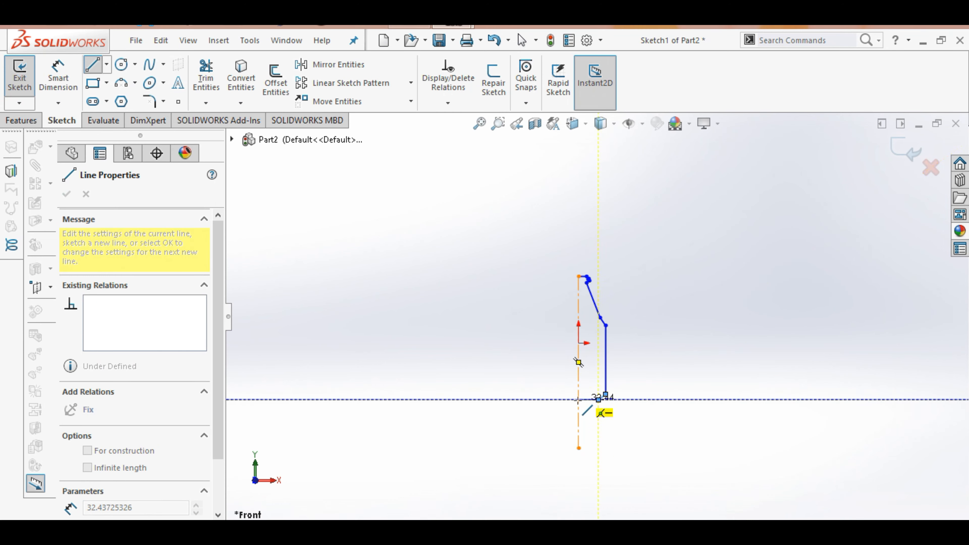
click(579, 400)
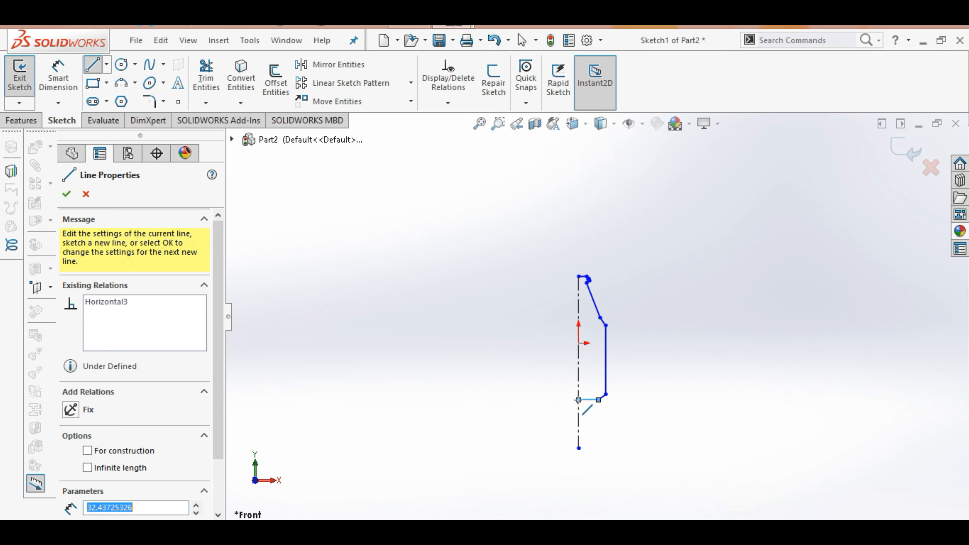
click(579, 276)
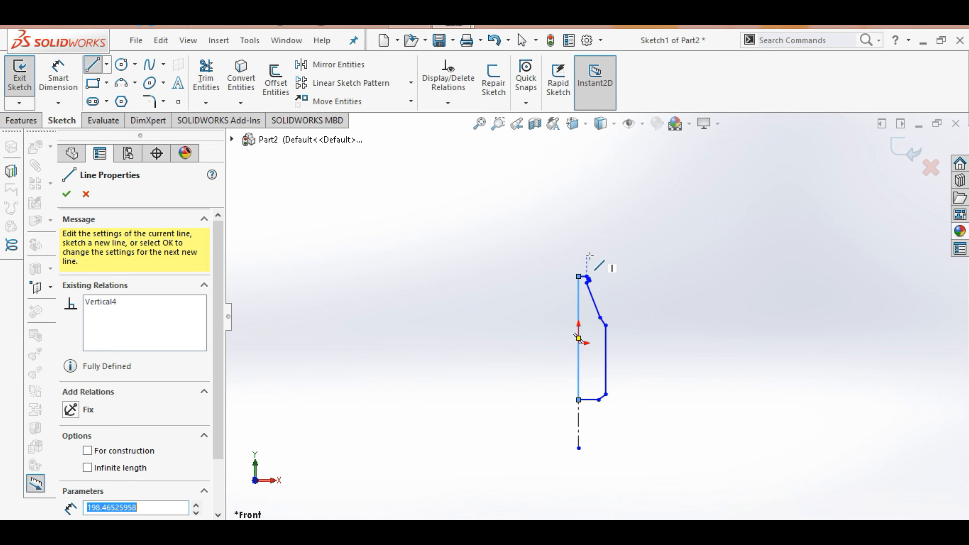
Dimension the vertical distance from the top line to the lower end of the zigzag as 13 mm.
click(59, 79)
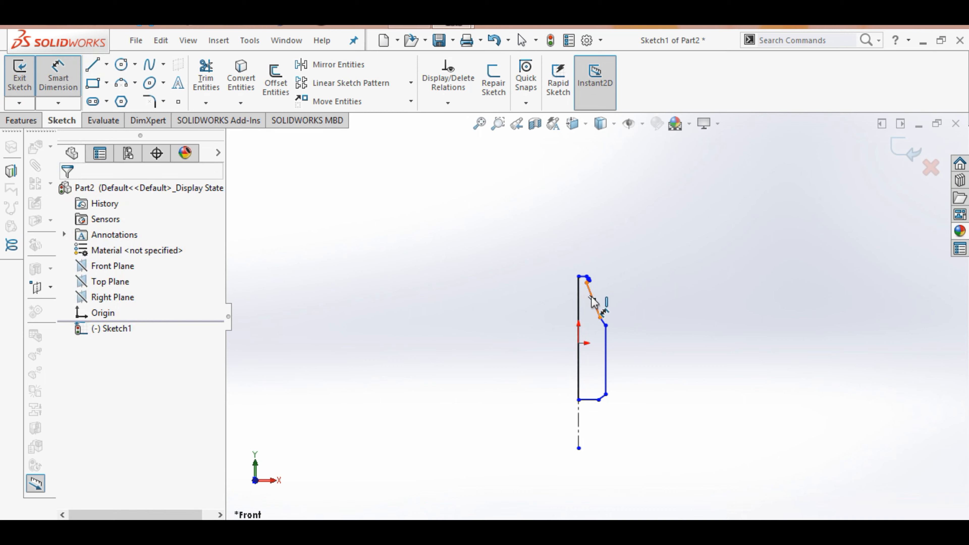
scroll(592, 301, down, 8)
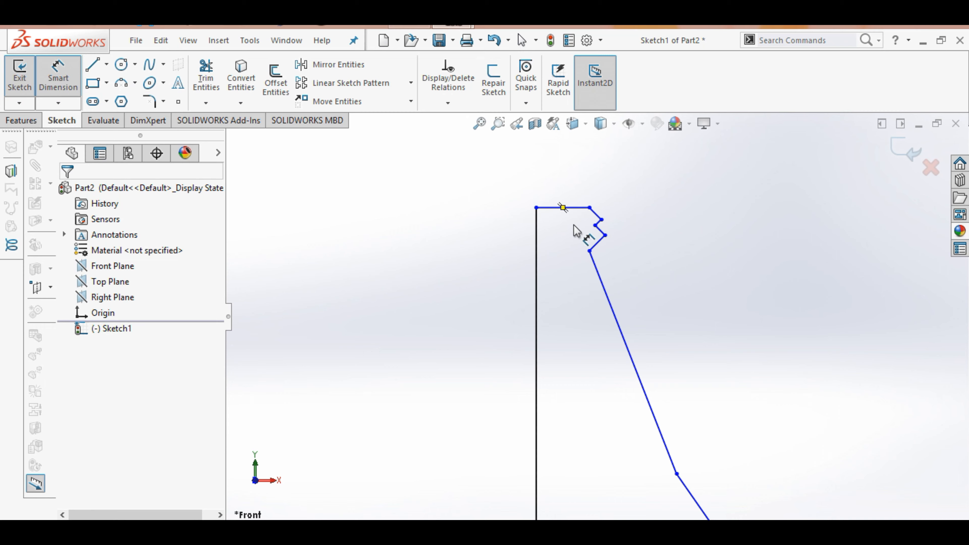
click(589, 251)
click(557, 208)
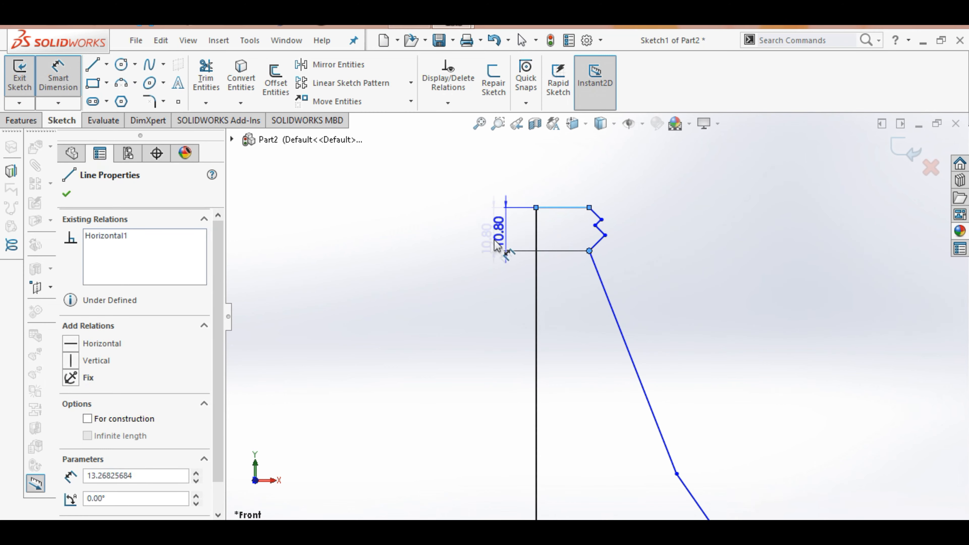
click(487, 241)
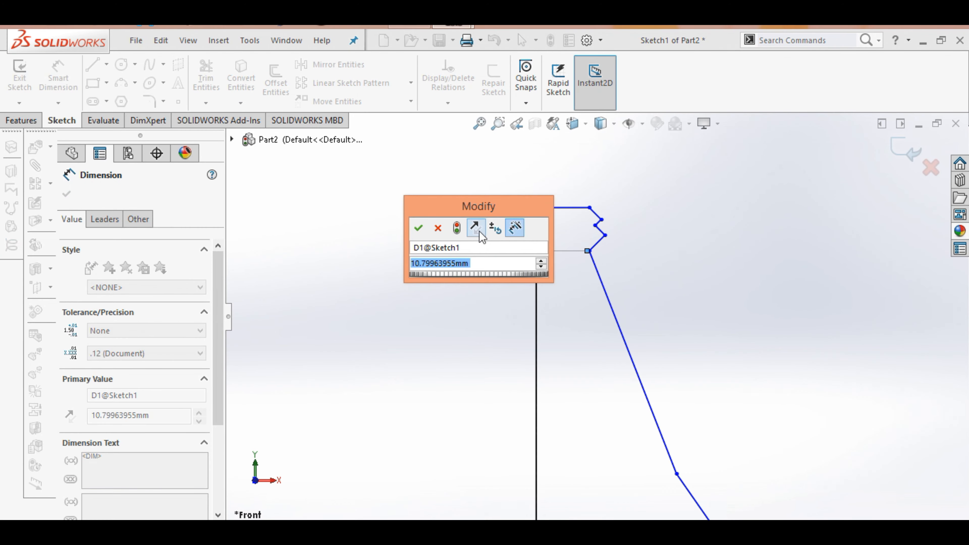
text(13)
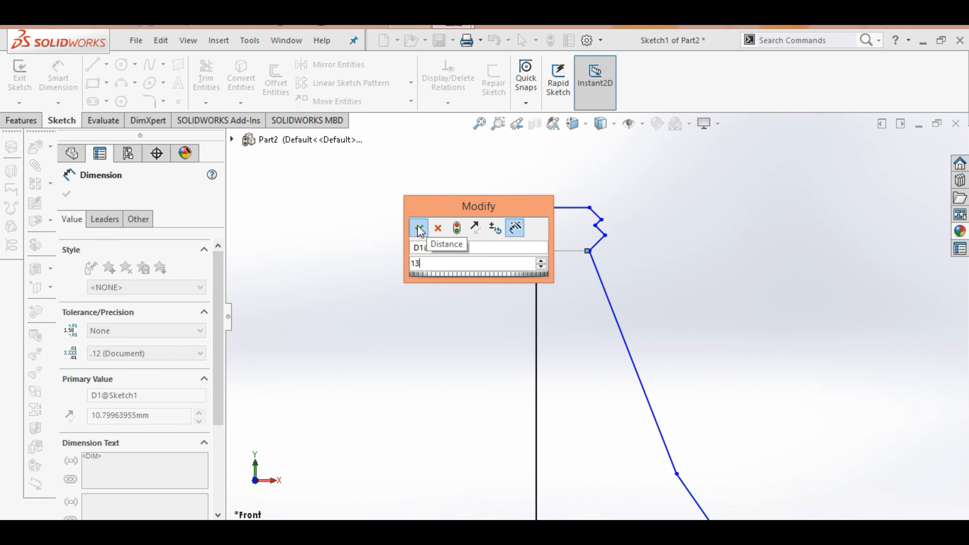
click(418, 228)
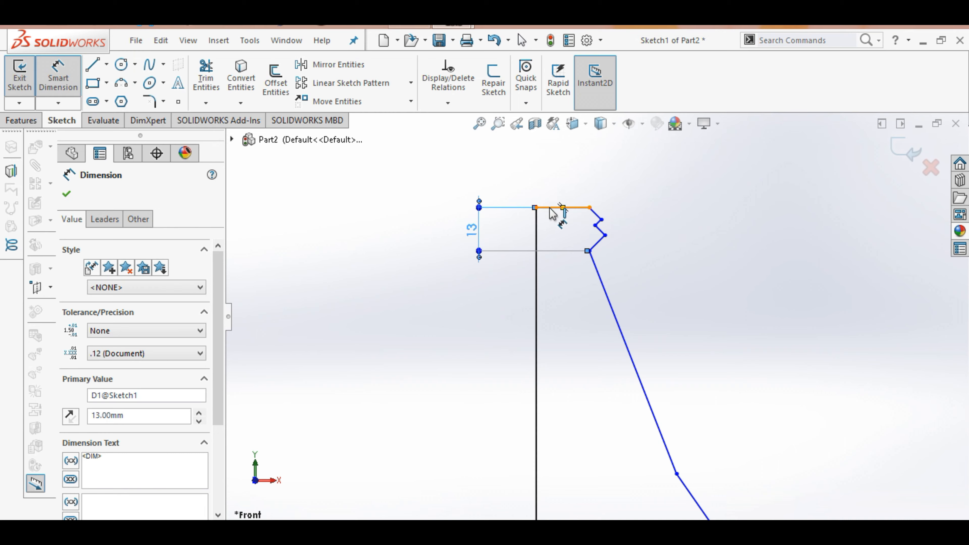
Dimension the top horizontal line's length as 12 mm.
click(560, 209)
click(564, 185)
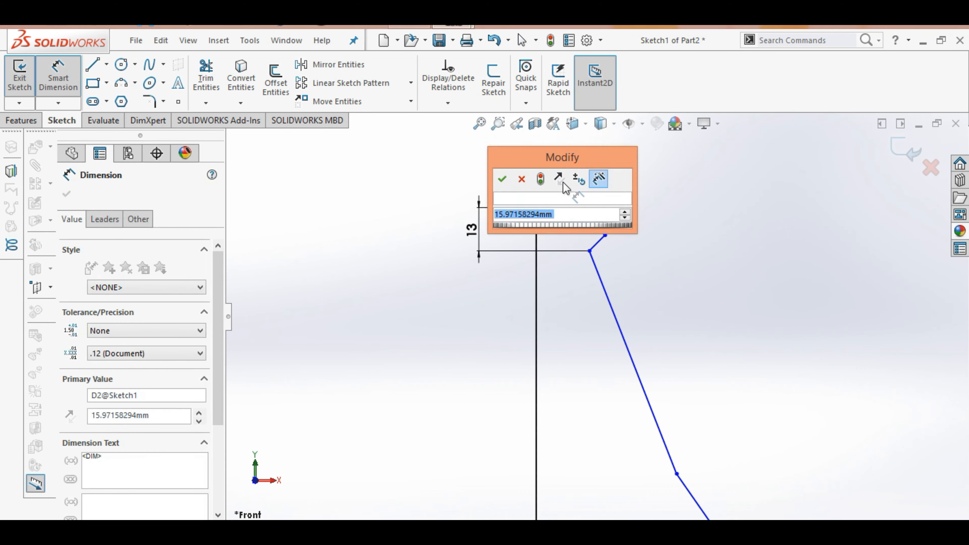
text(12)
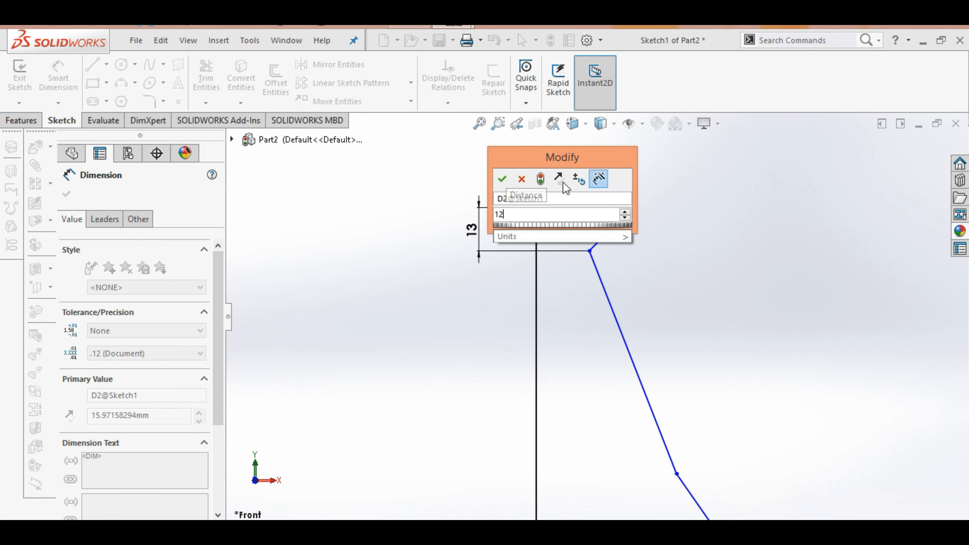
click(503, 179)
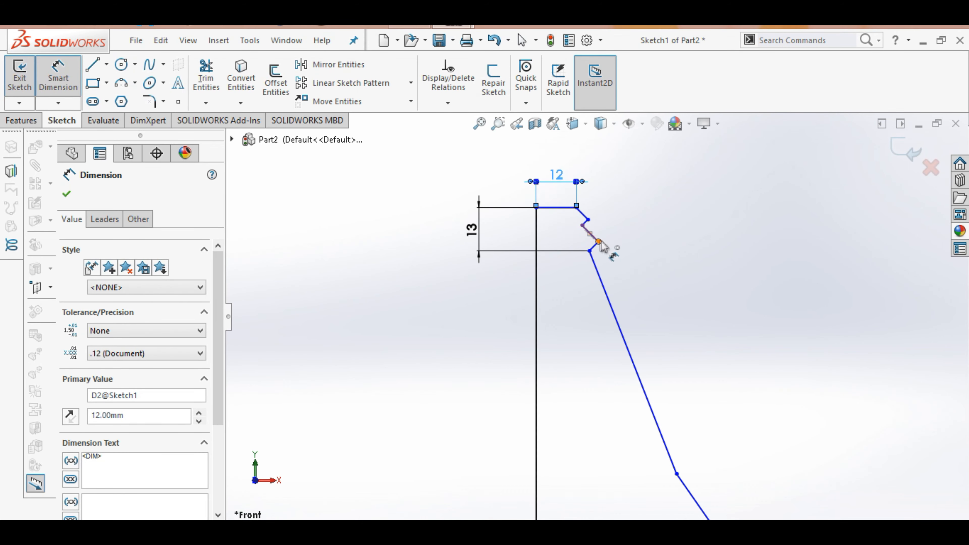
Dimension the vertical distance from the top line to the zigzag's upper outer corner as 4 mm.
click(588, 221)
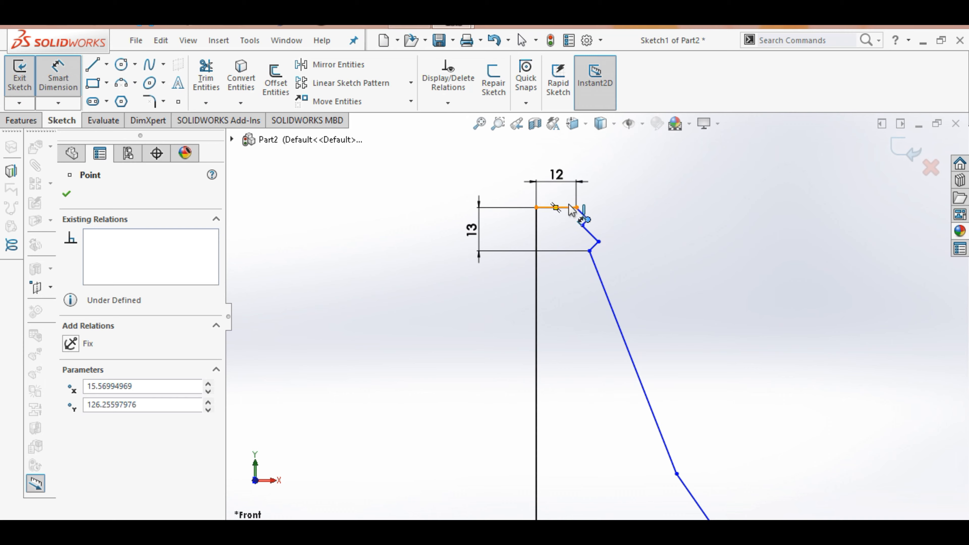
click(570, 207)
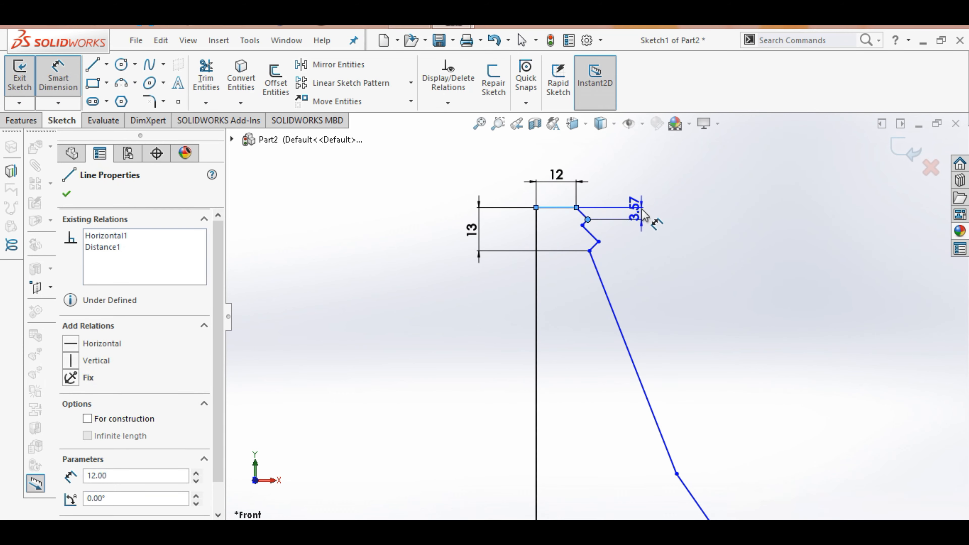
click(643, 215)
text(4)
click(580, 206)
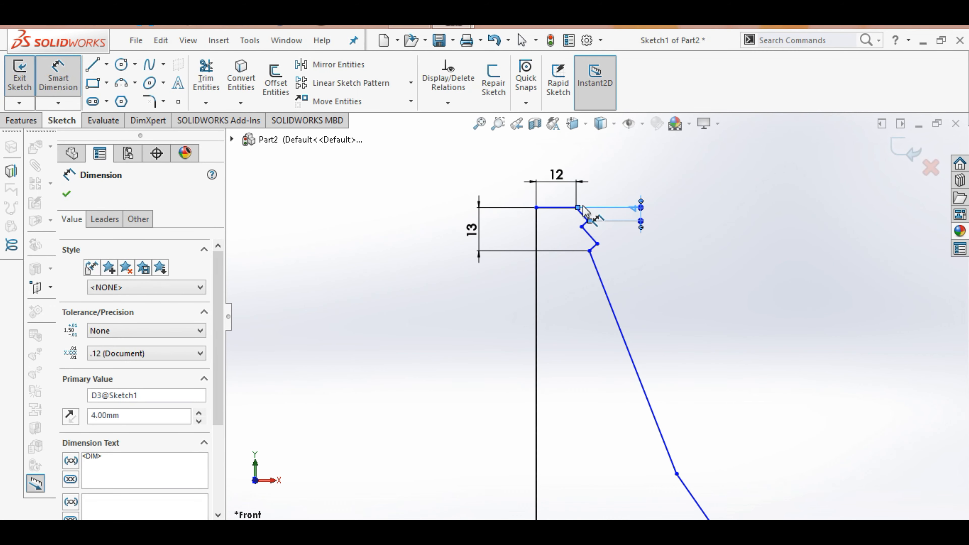
Dimension the vertical distance from the top line to the zigzag's lower outer corner as 9 mm.
click(598, 245)
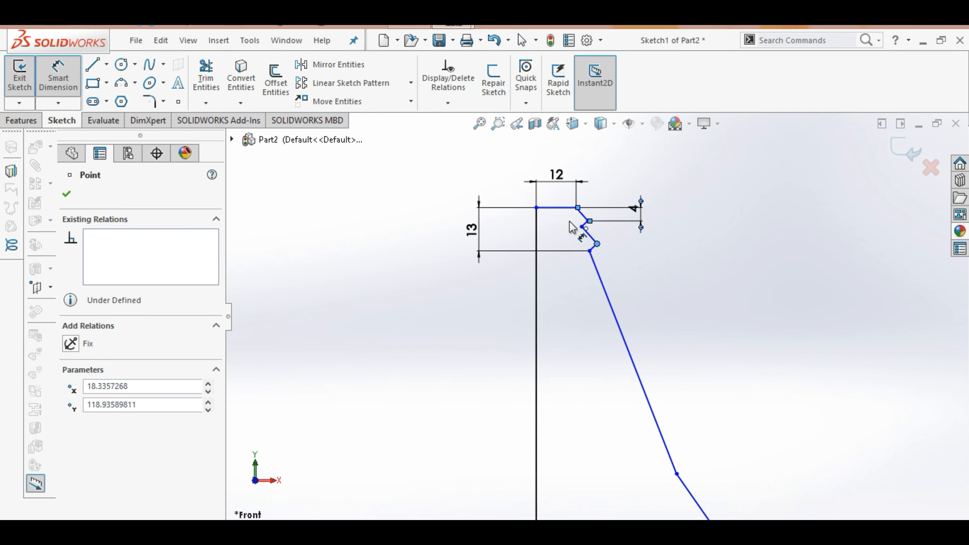
click(572, 209)
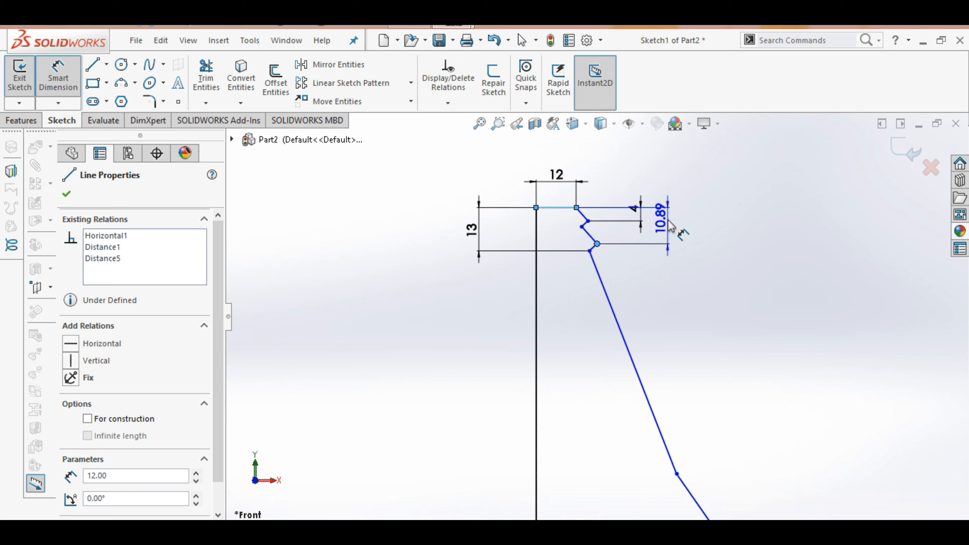
click(669, 227)
text(9)
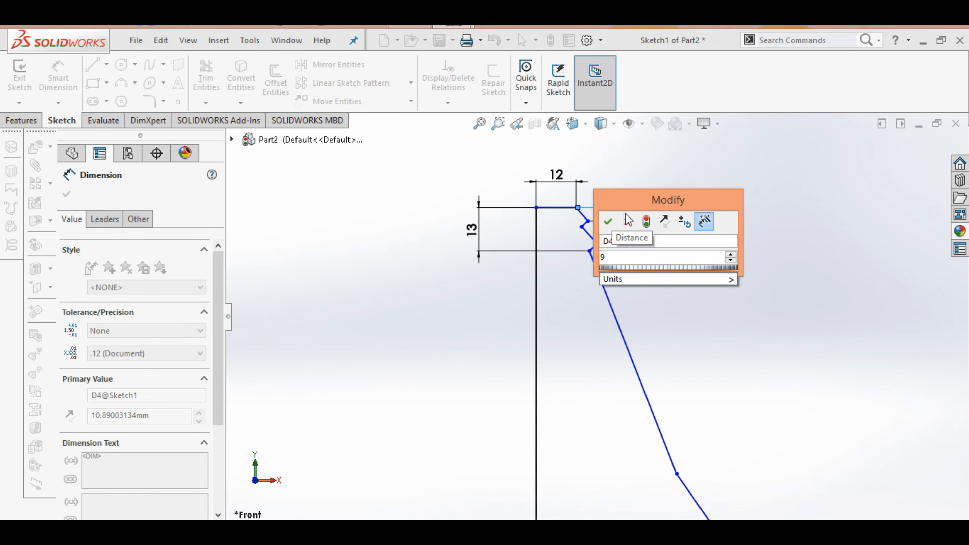
click(607, 222)
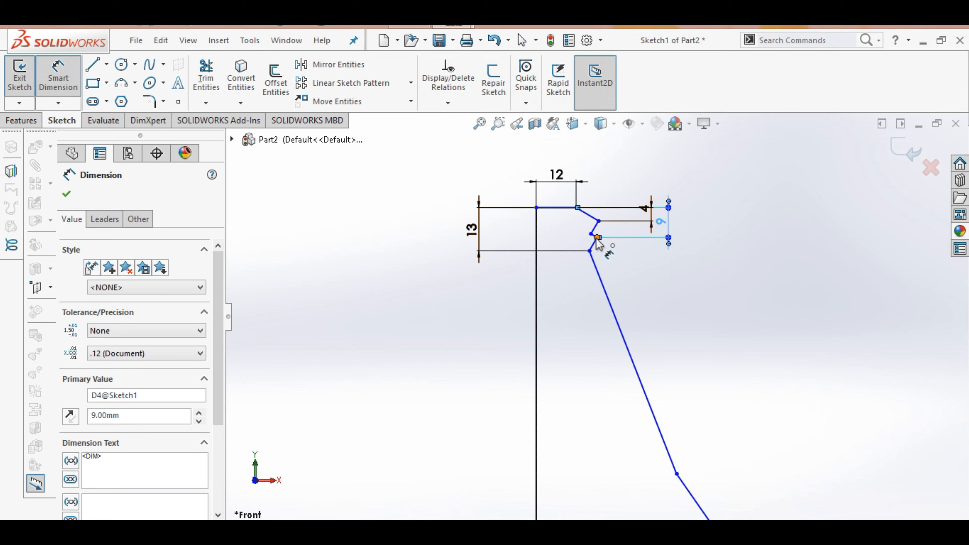
Dimension the horizontal distance from the vertical axis line to the zigzag's lower outer corner as 14 mm.
click(596, 237)
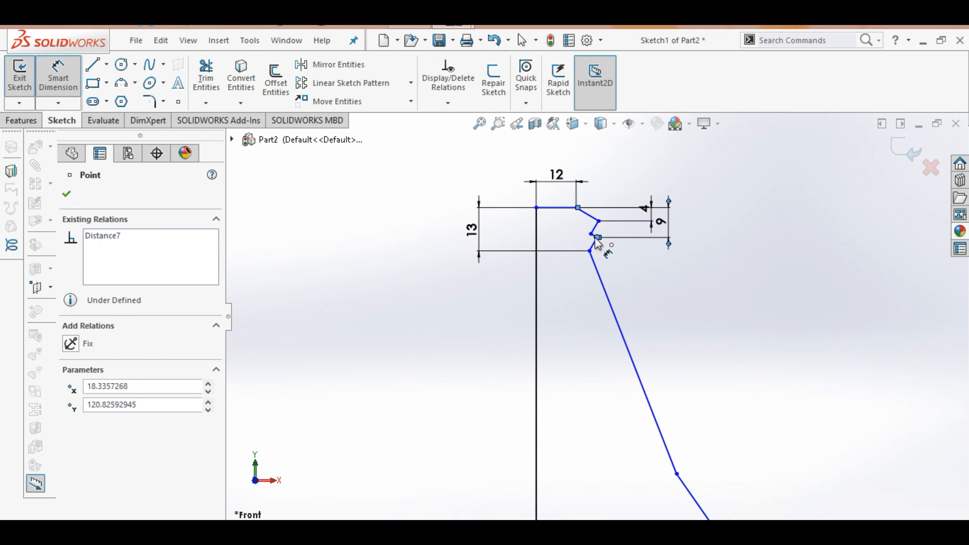
click(535, 238)
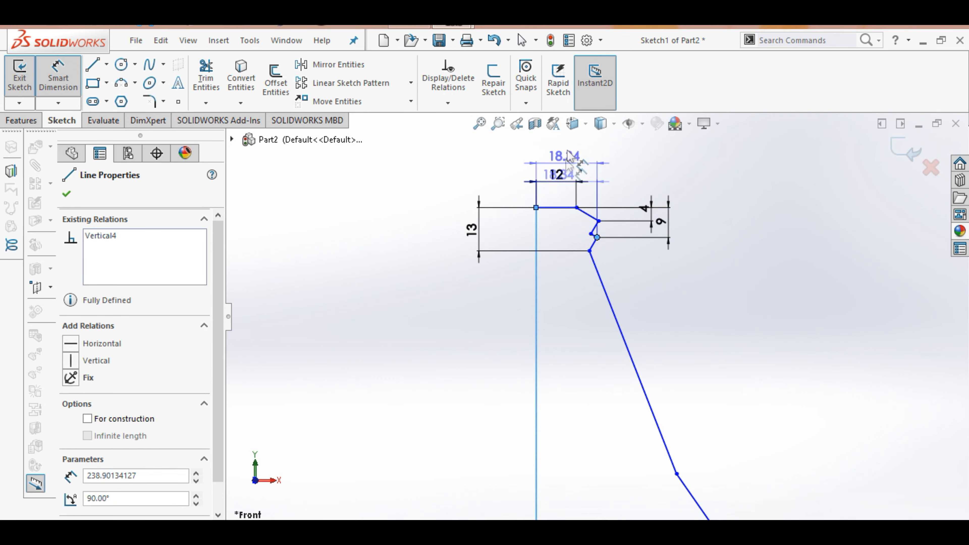
click(564, 163)
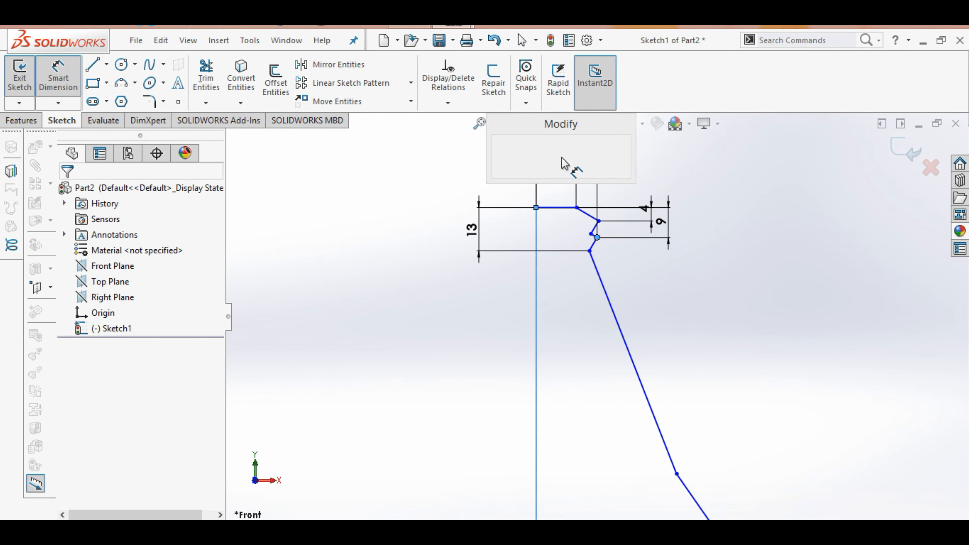
text(14)
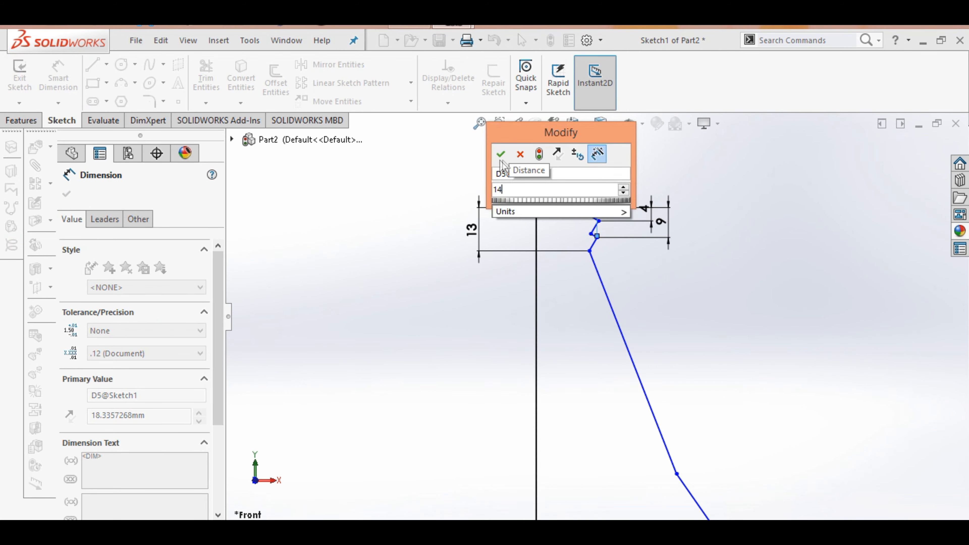
click(501, 154)
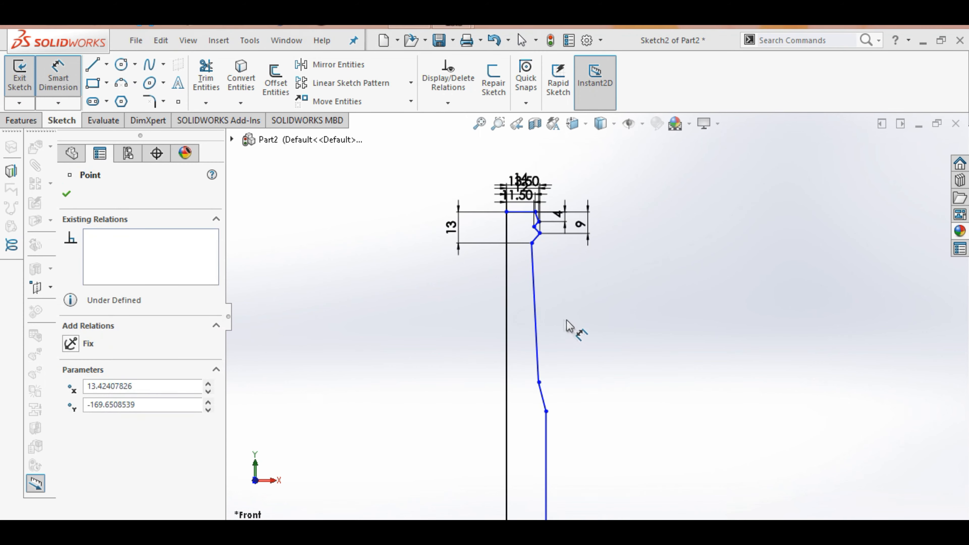
Dimension the vertical height of the long sloping line below the zigzag as 60 mm.
click(538, 332)
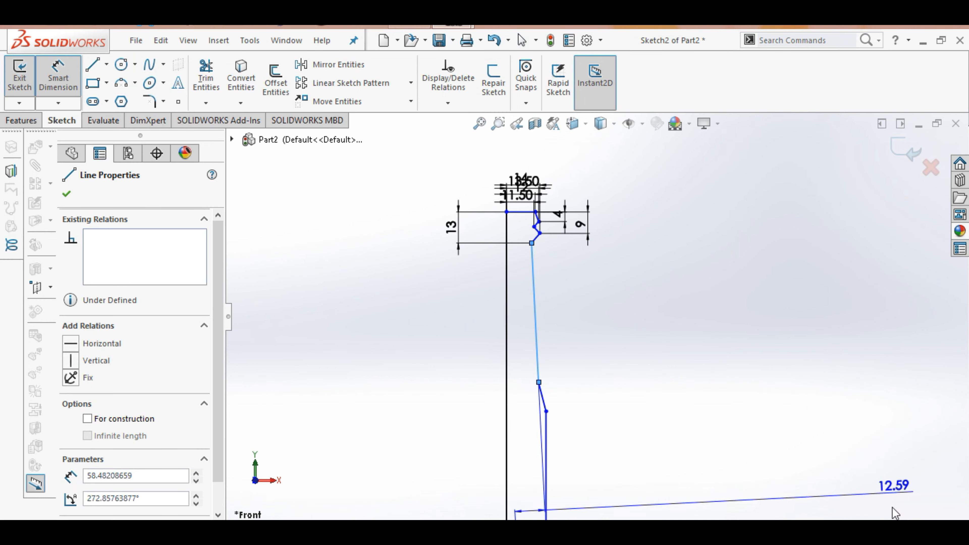
key(Escape)
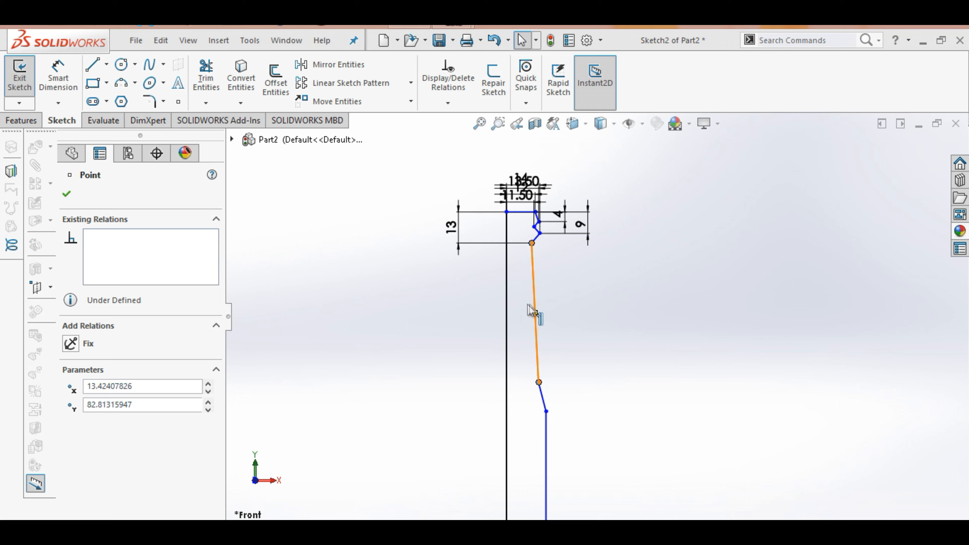
click(67, 73)
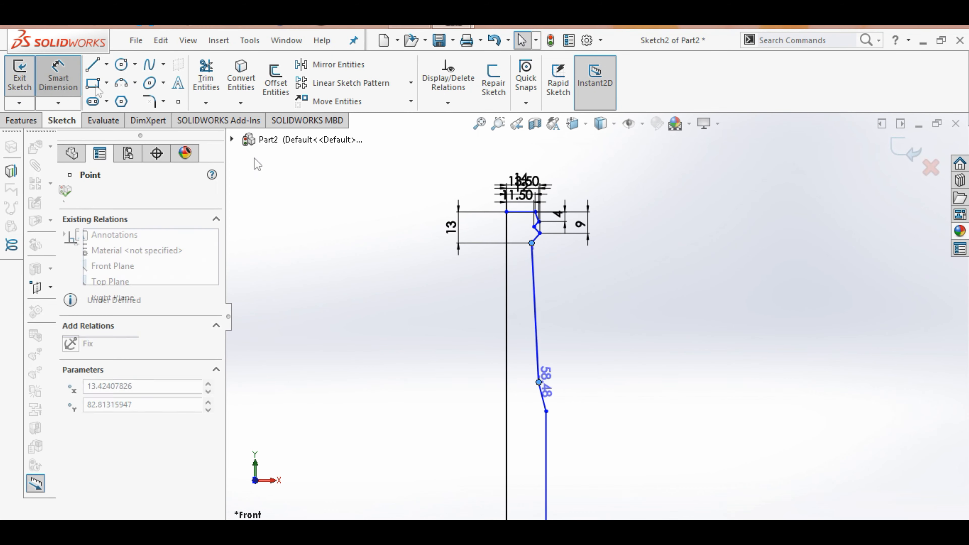
click(594, 302)
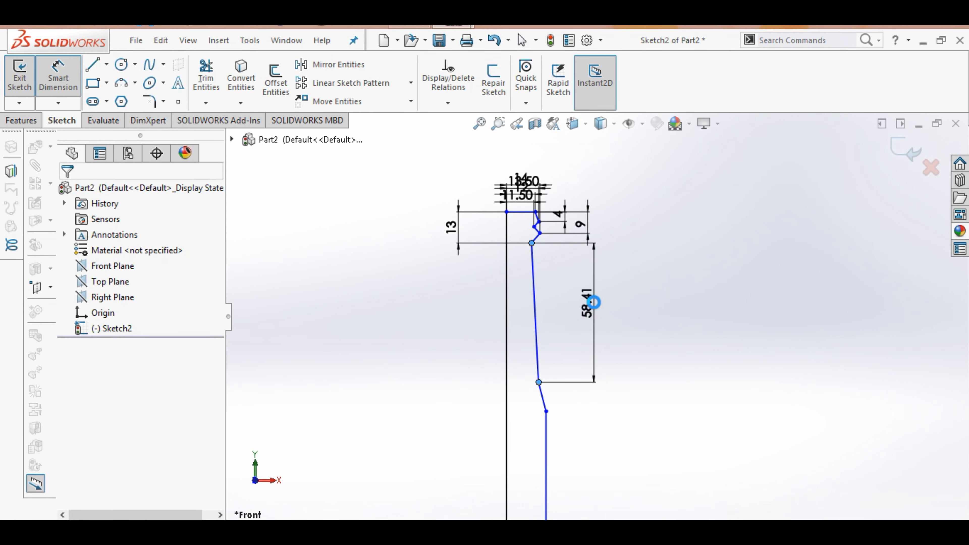
text(60)
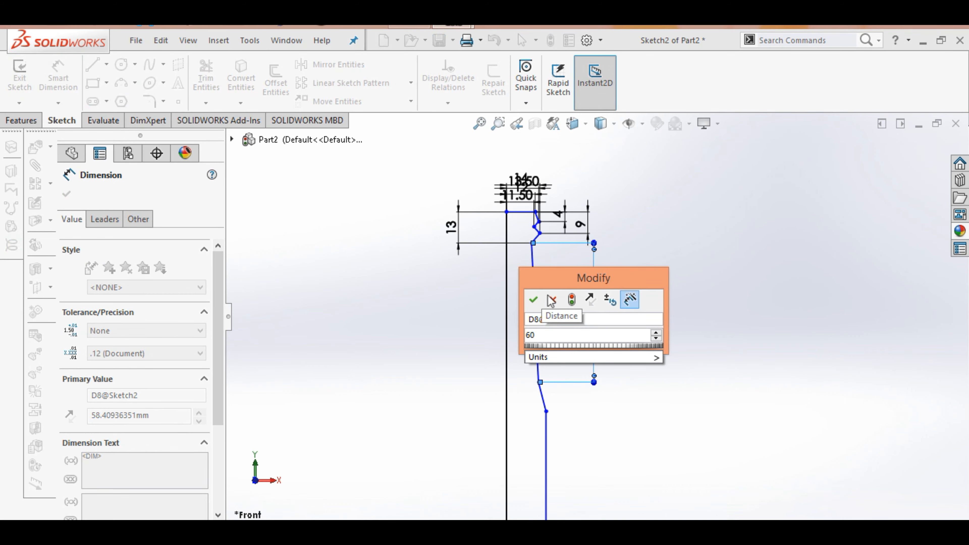
click(534, 300)
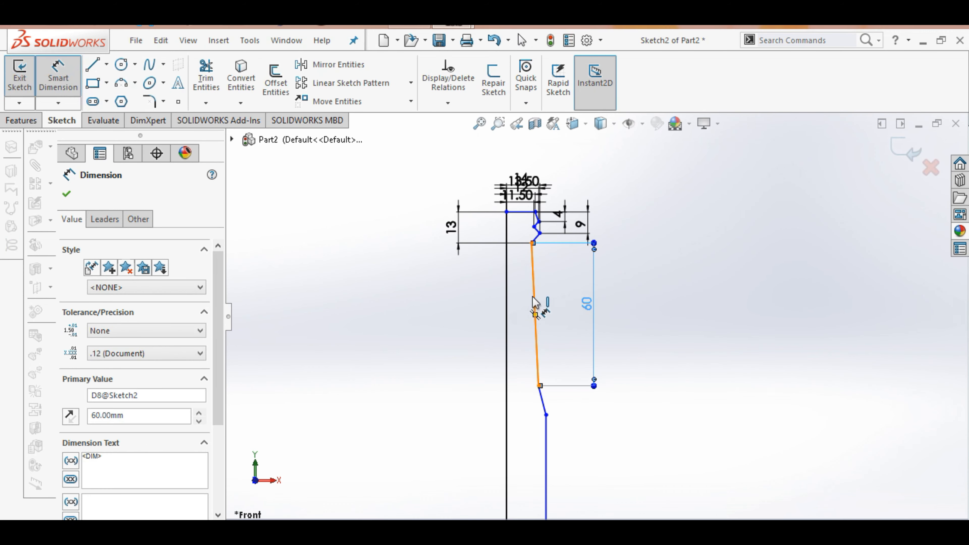
Dimension the horizontal distance from the vertical axis line to the long sloping line's lower end as 20 mm.
click(539, 386)
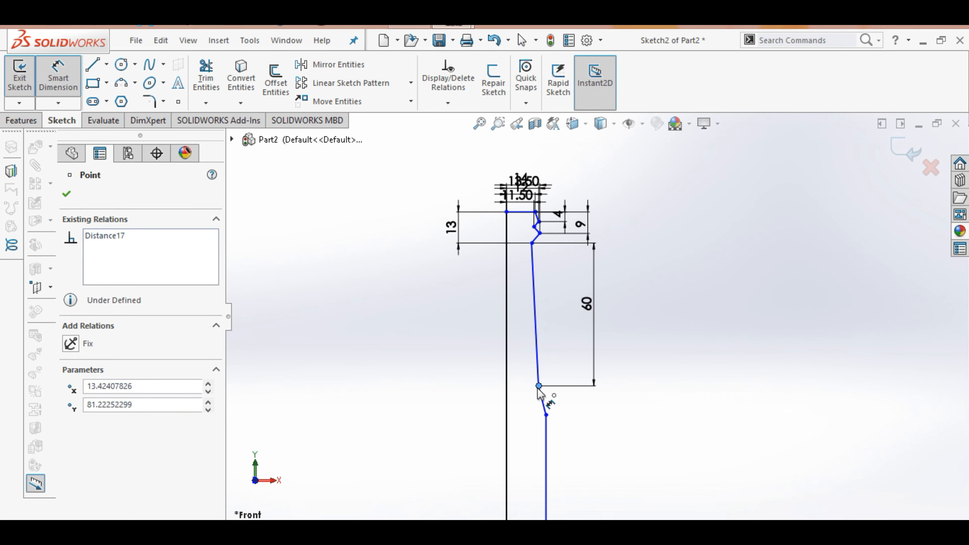
click(508, 391)
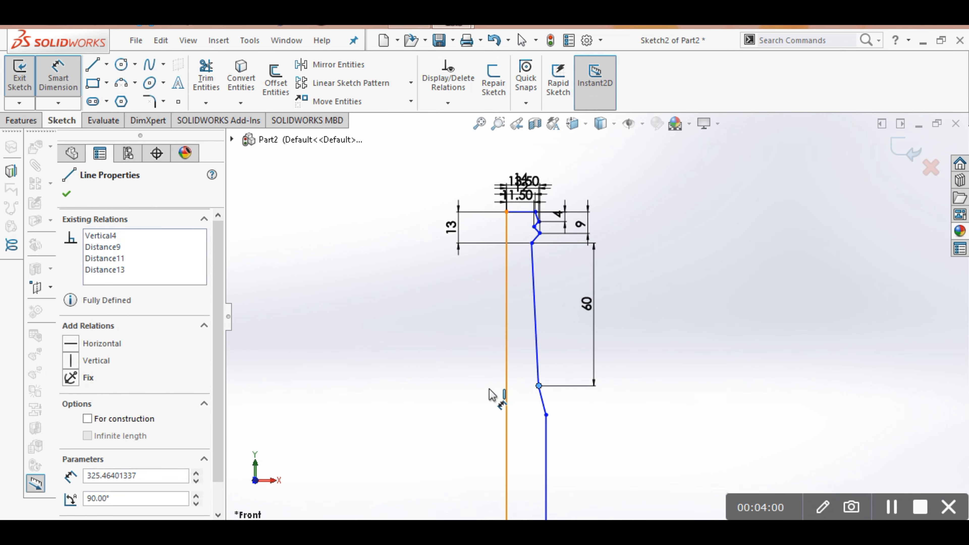
click(470, 395)
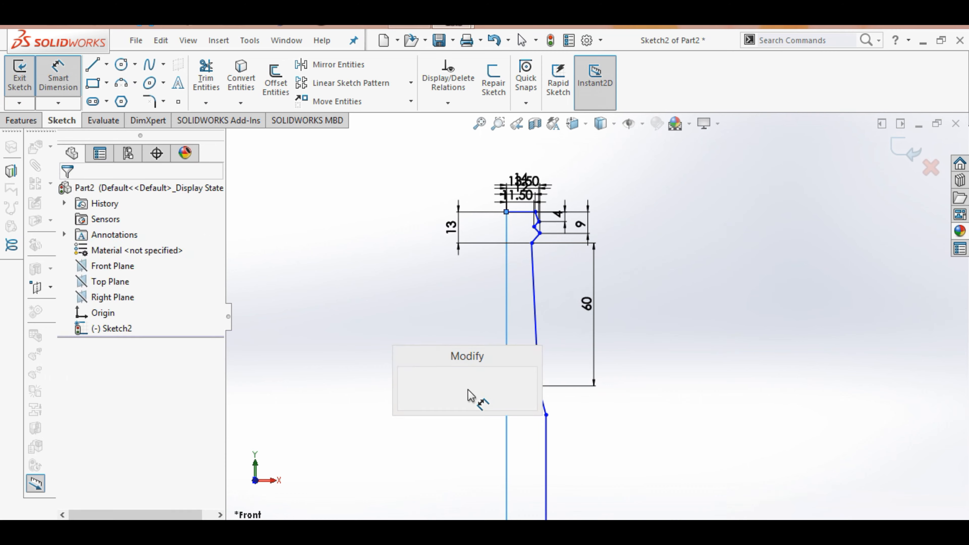
text(20)
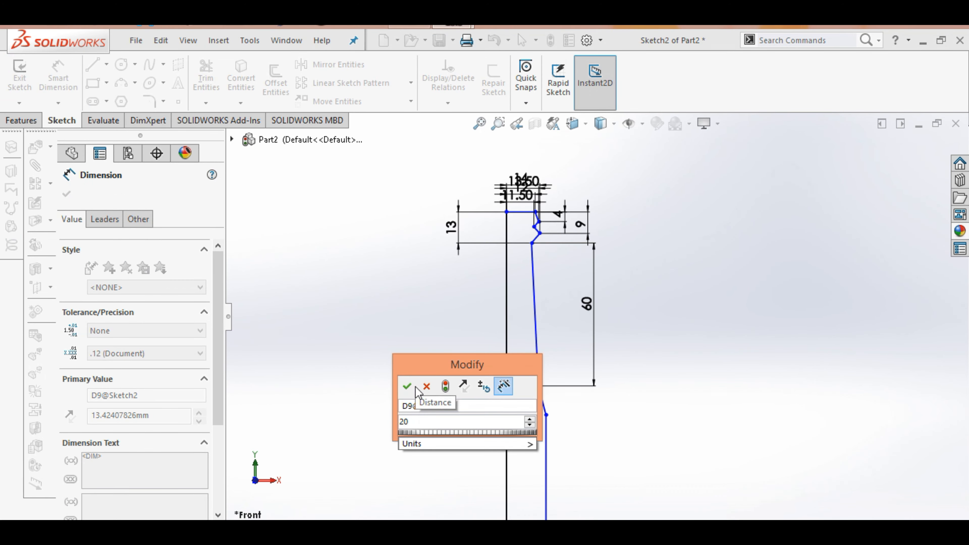
click(407, 386)
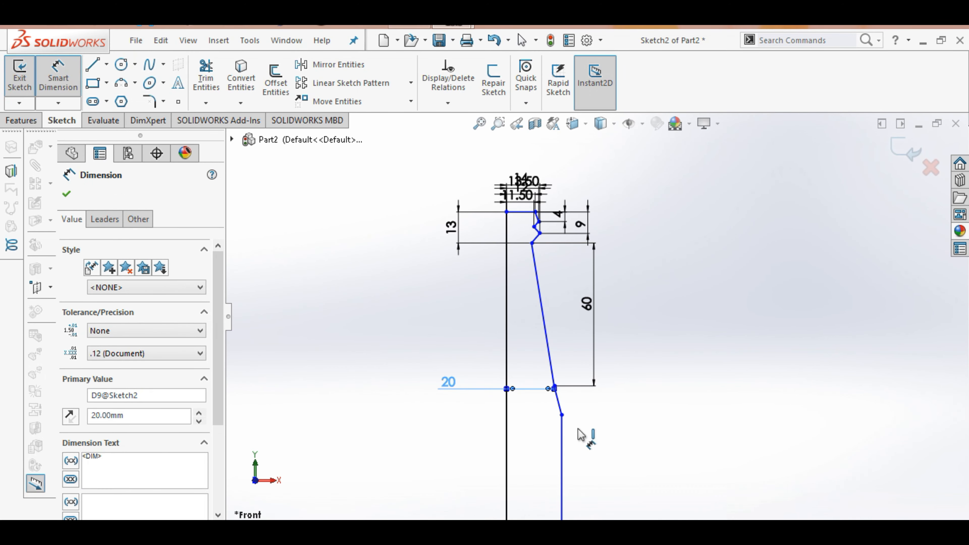
Dimension the vertical height of the short sloping segment above the vertical side as 15 mm.
click(560, 412)
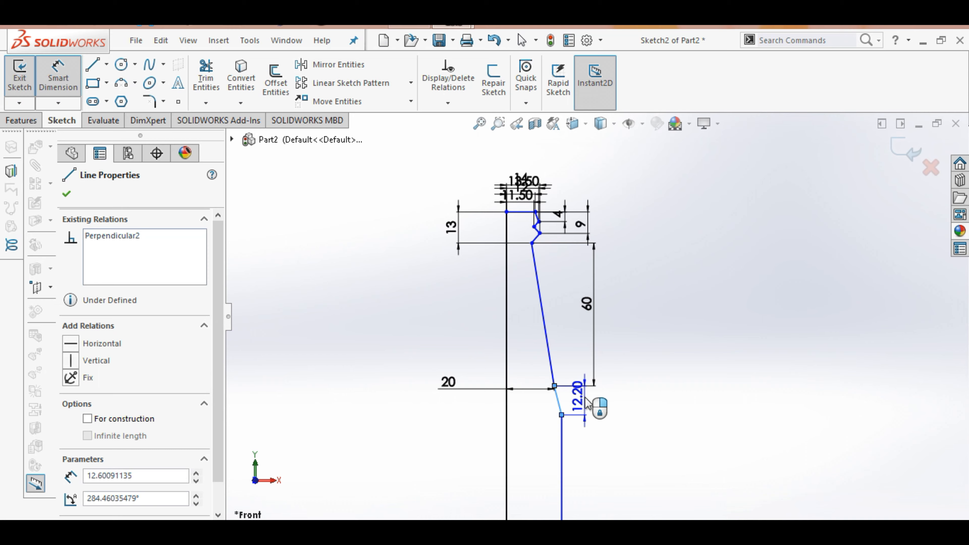
click(587, 403)
text(15)
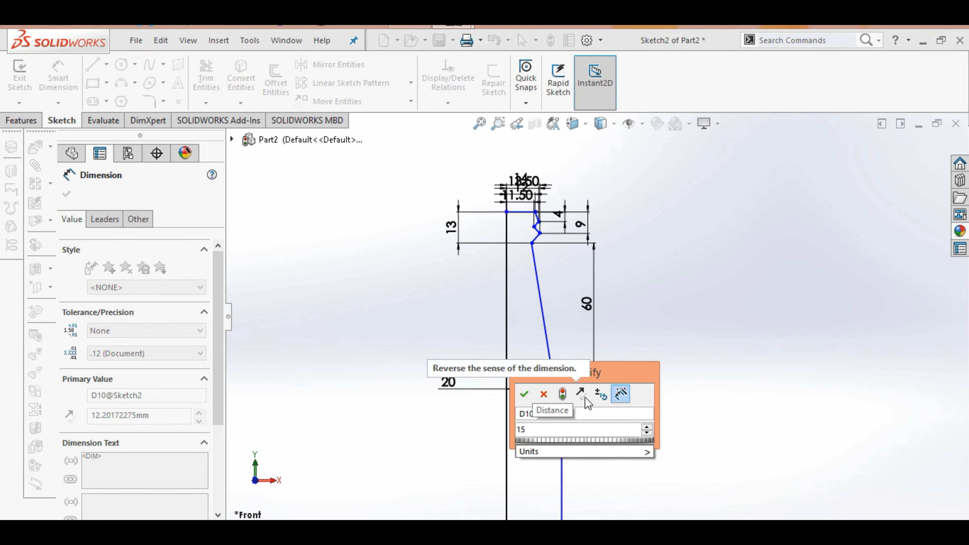
click(525, 396)
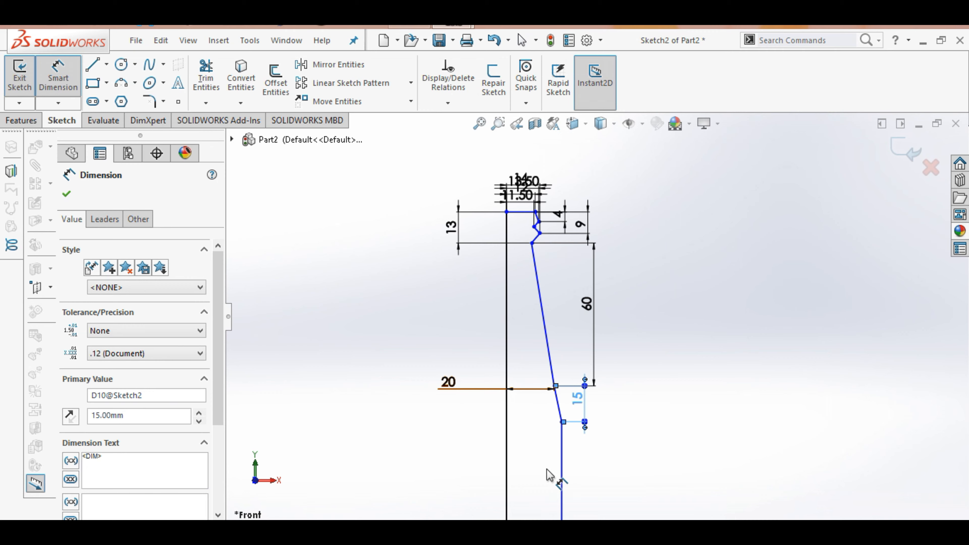
Dimension the horizontal distance between the vertical axis line and the profile's outer vertical side as 30 mm.
scroll(550, 475, up, 3)
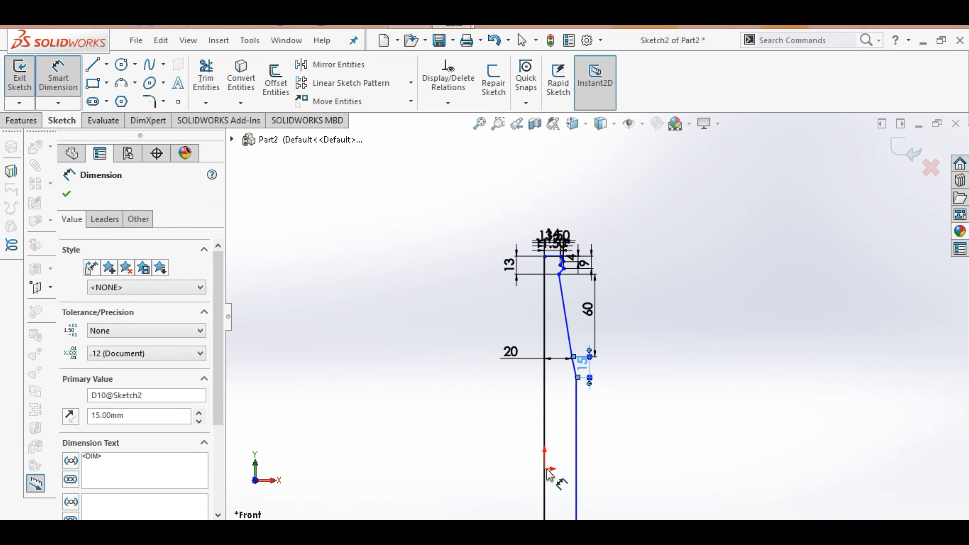
scroll(549, 476, up, 2)
scroll(579, 500, up, 2)
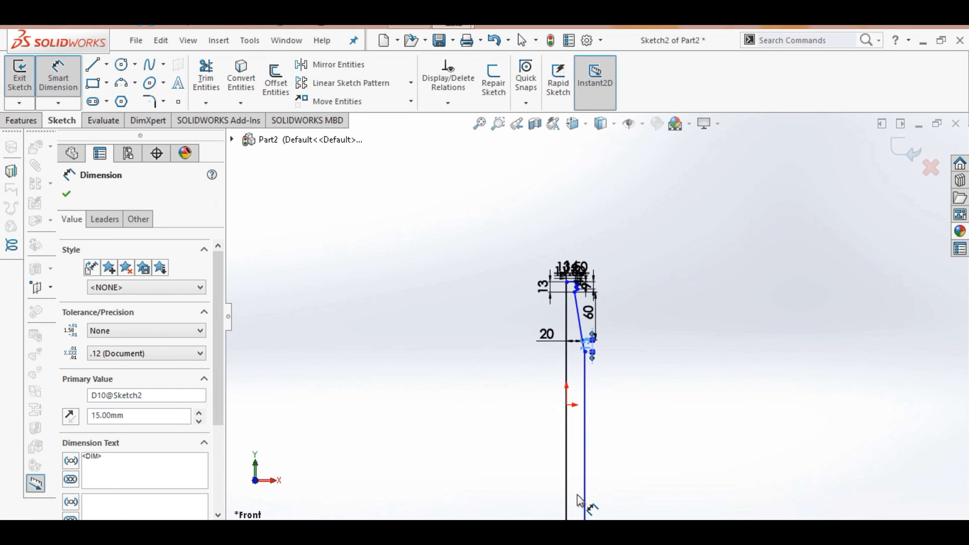
scroll(580, 500, up, 2)
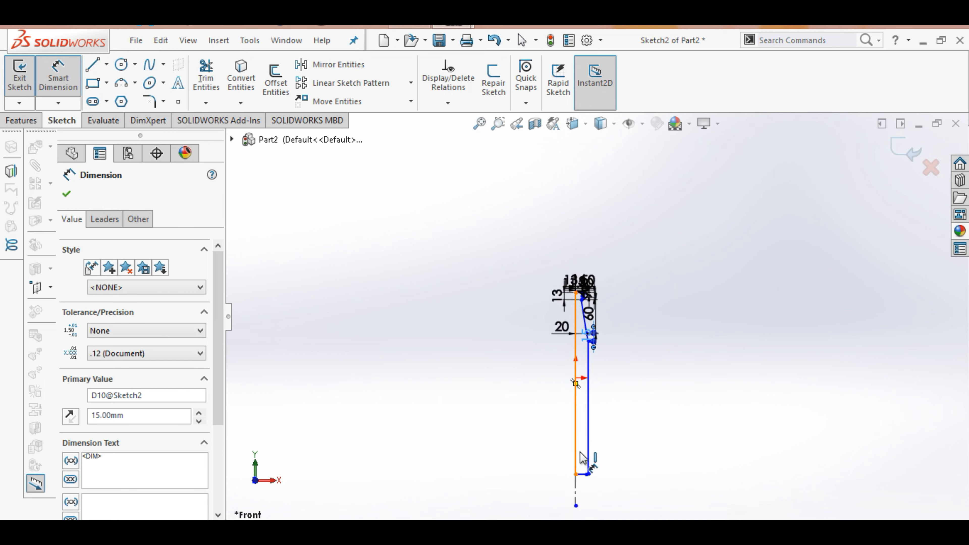
scroll(583, 457, down, 3)
scroll(580, 454, down, 4)
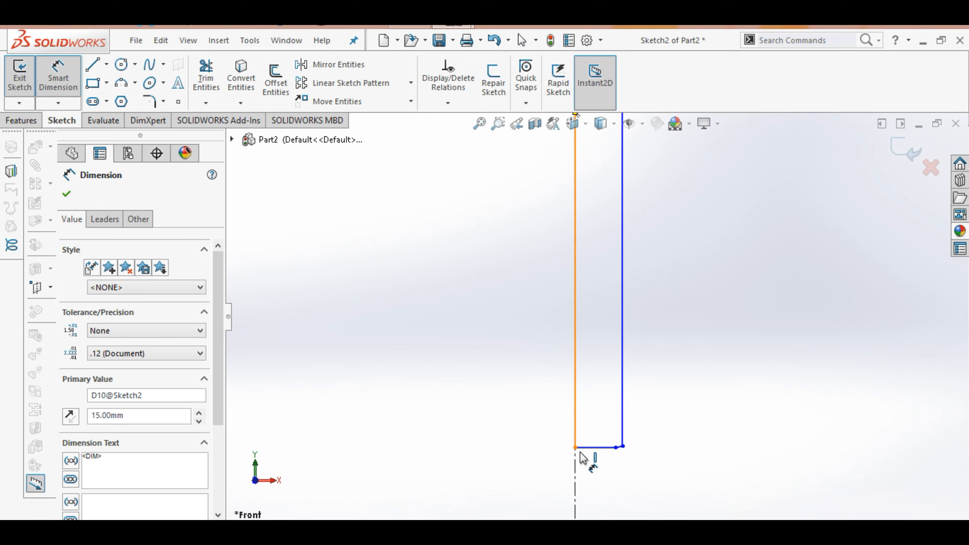
click(576, 270)
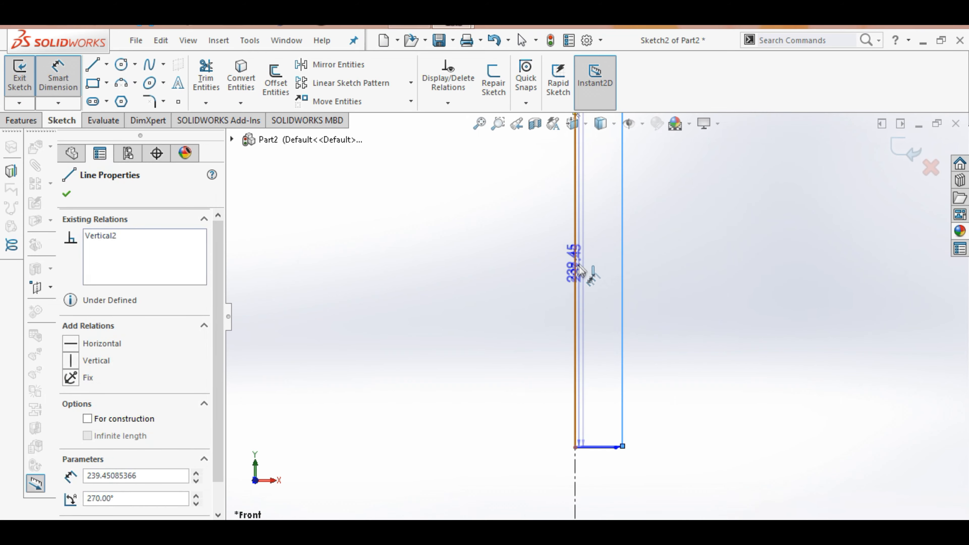
click(622, 270)
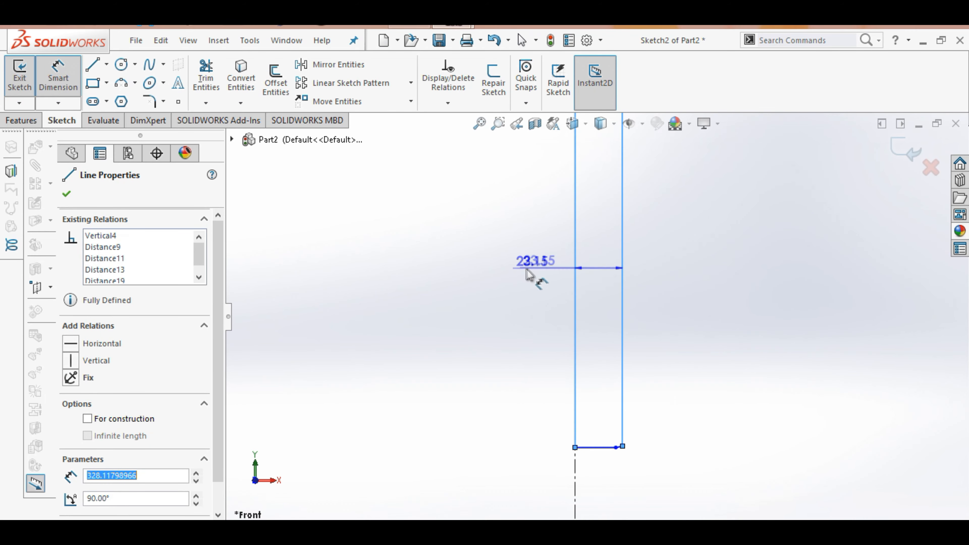
click(520, 268)
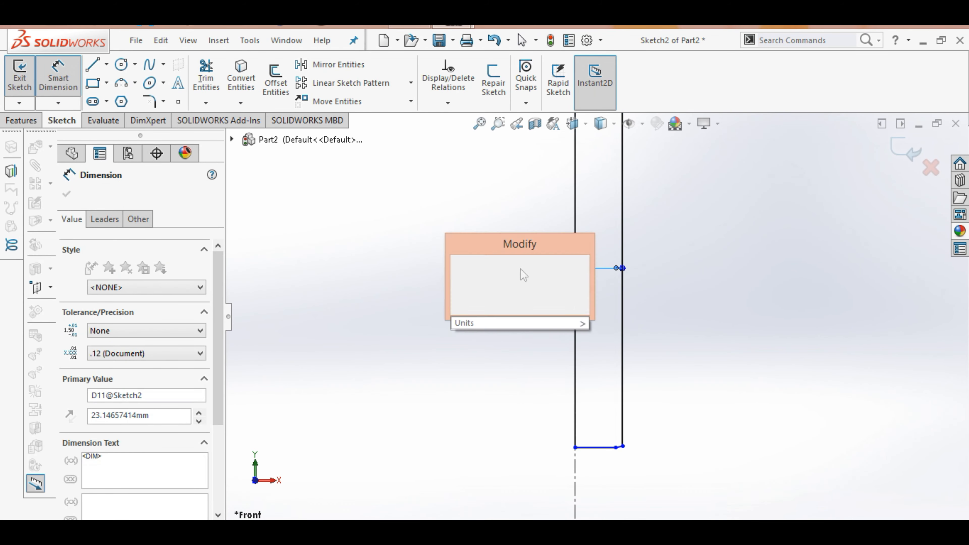
text(30)
click(460, 266)
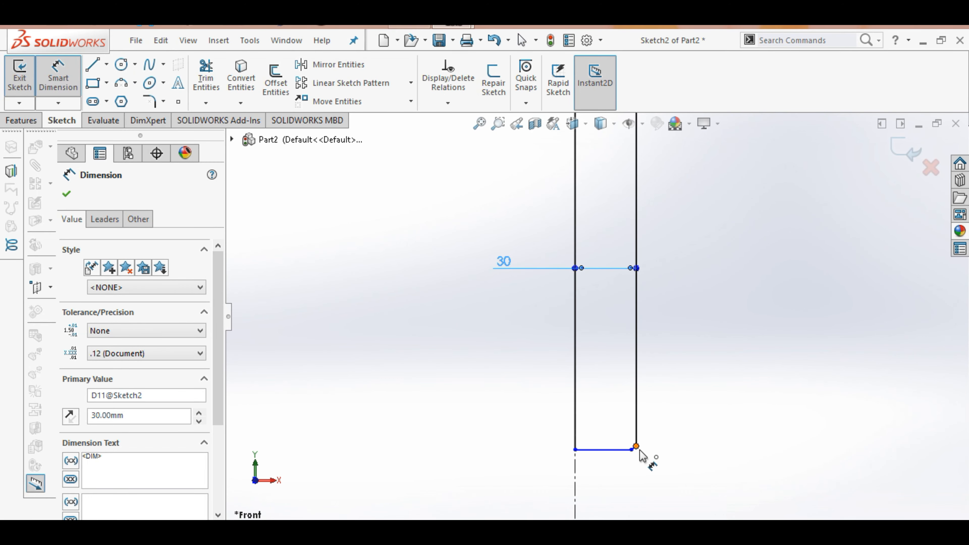
scroll(643, 458, down, 6)
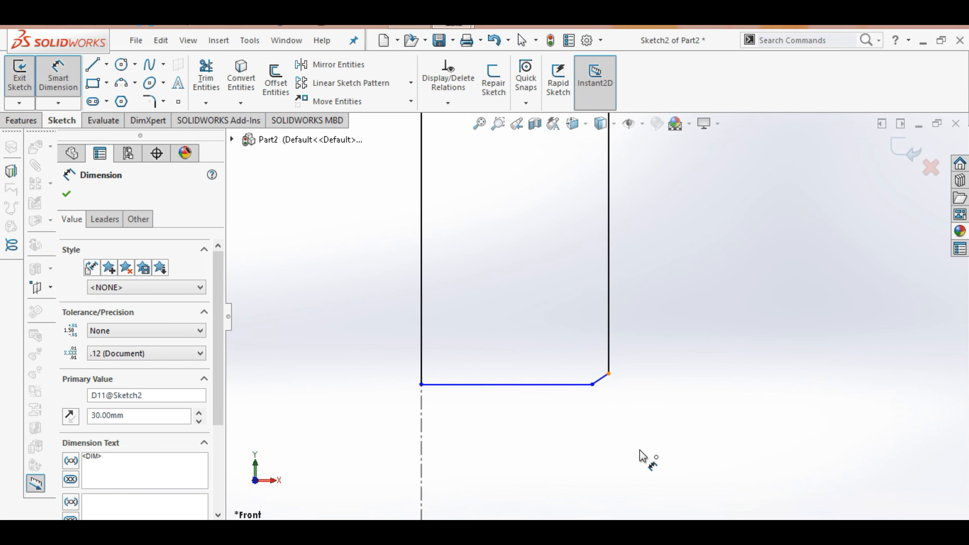
Dimension the vertical height of the short sloping segment at the profile's bottom corner as 7.5 mm.
click(608, 374)
click(591, 385)
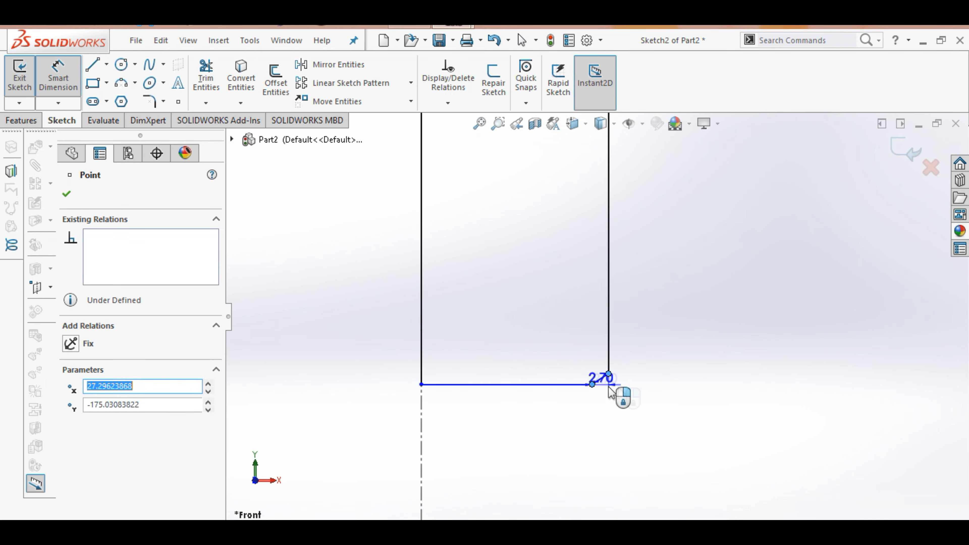
click(660, 391)
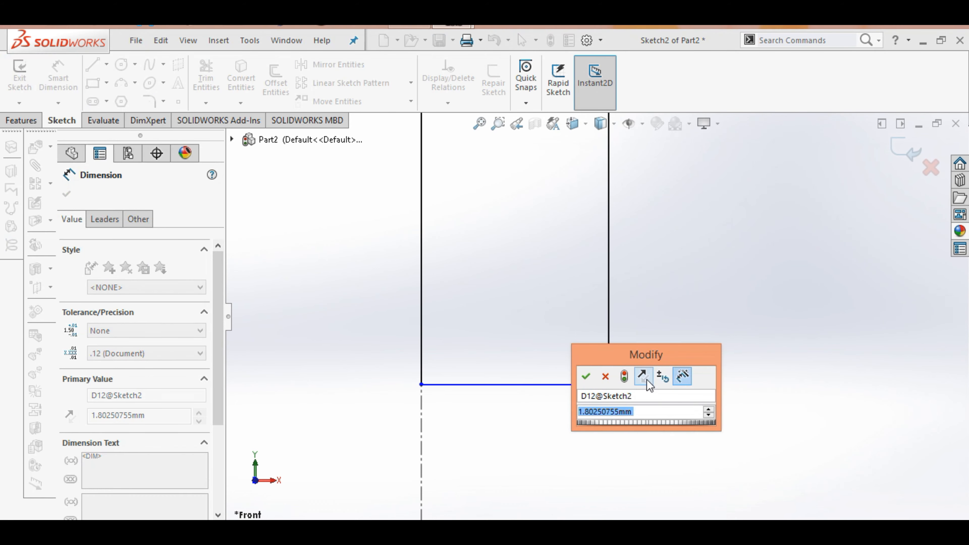
text(7.5)
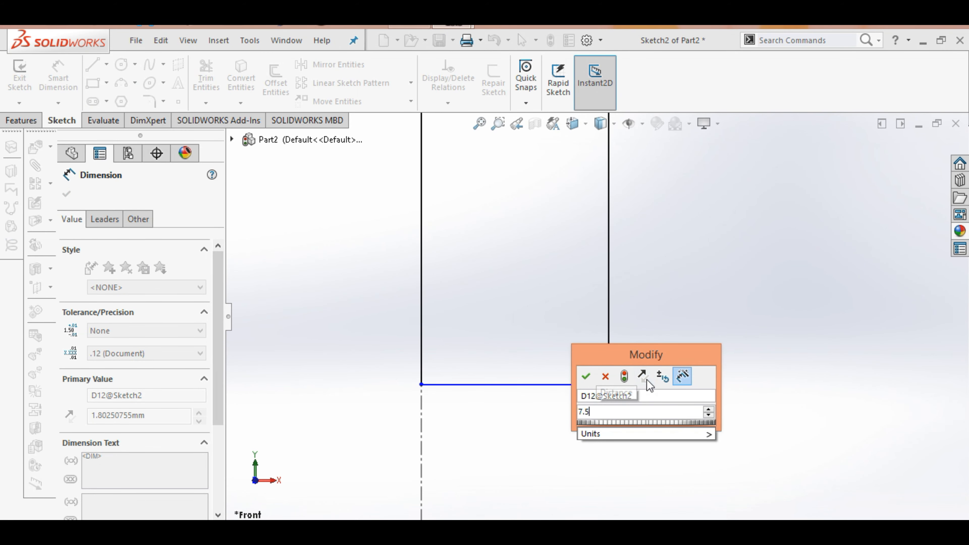
click(585, 377)
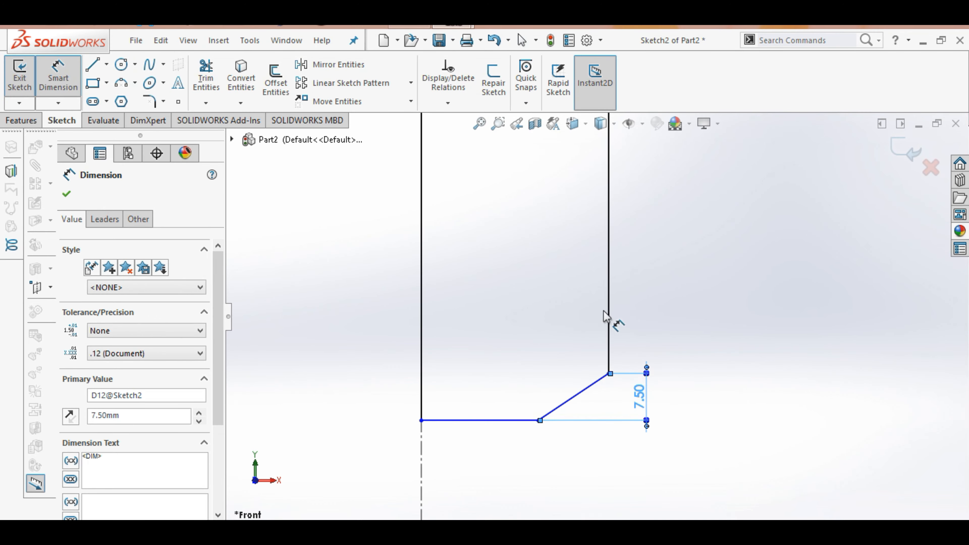
Dimension the length of the profile's outer vertical side as 110 mm.
click(610, 220)
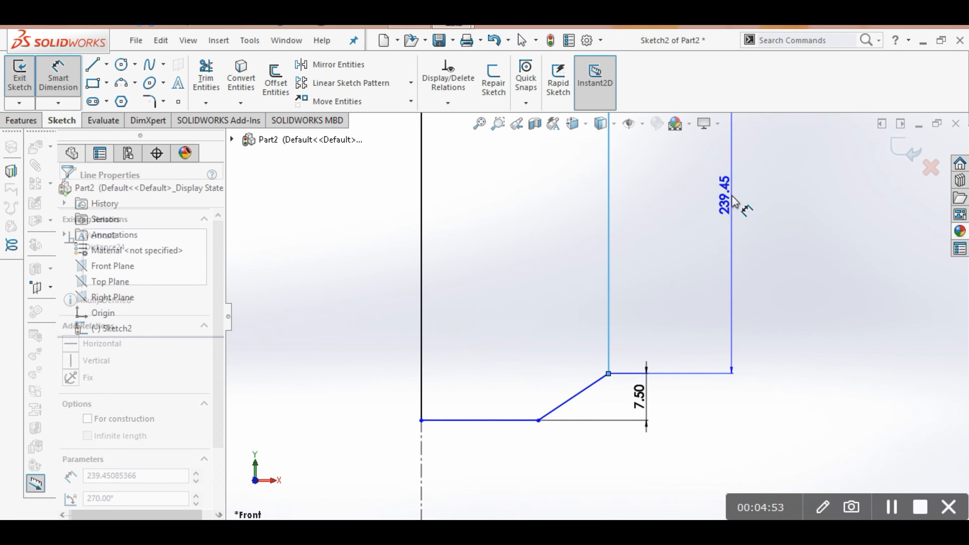
click(734, 201)
text(110)
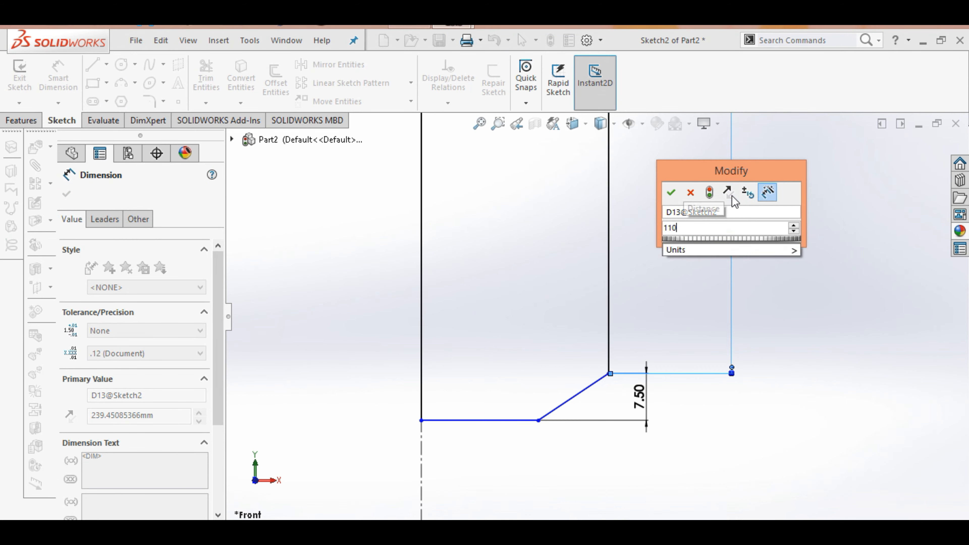
click(671, 194)
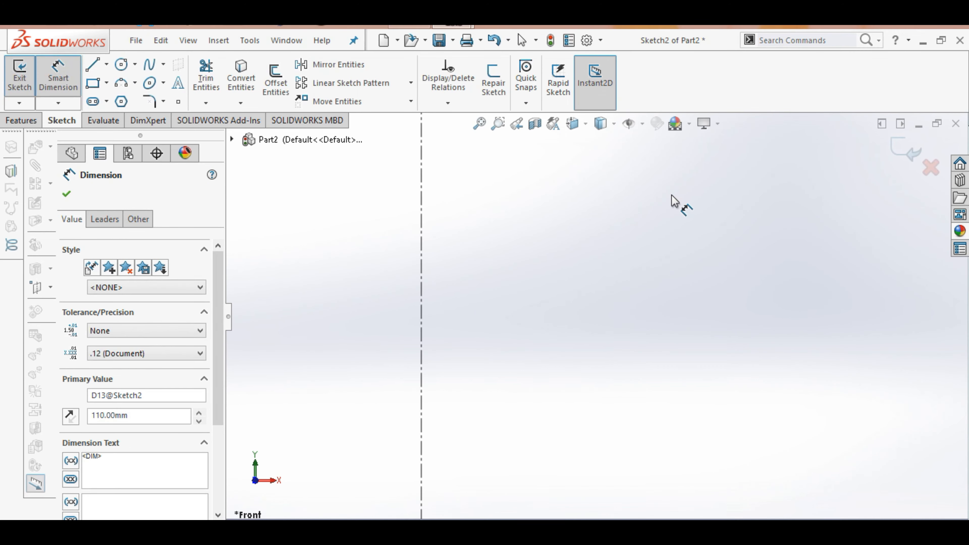
Add a driven length dimension below the profile's bottom horizontal line and finish dimensioning.
click(479, 123)
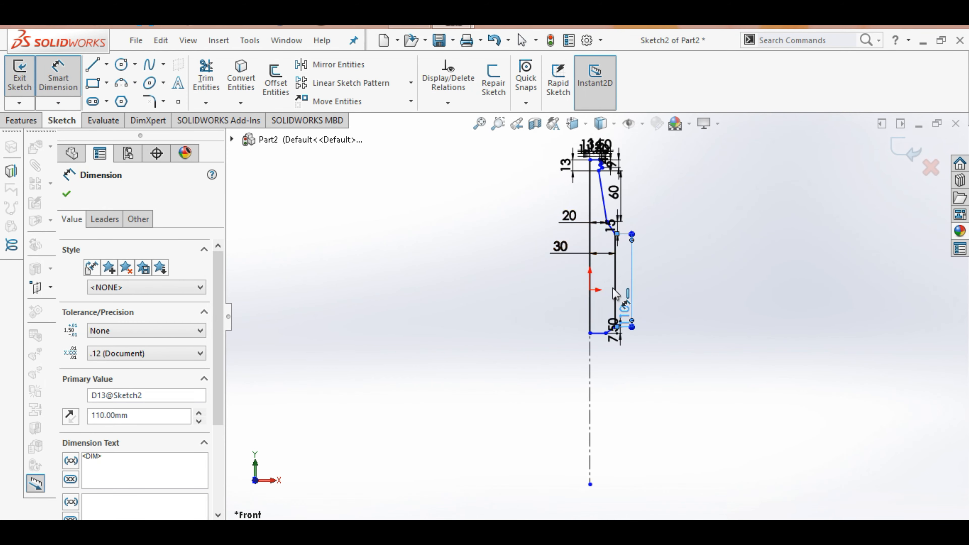
scroll(618, 326, down, 1)
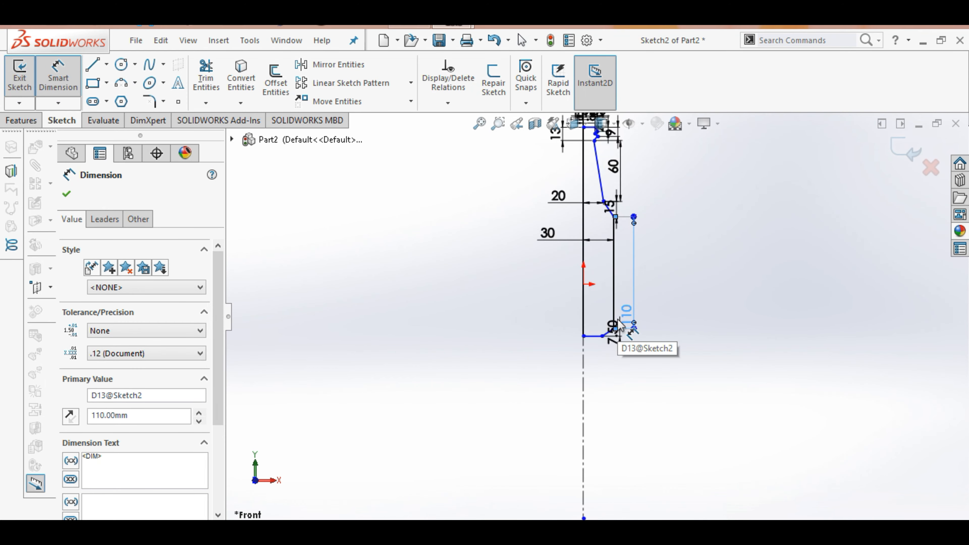
scroll(617, 336, down, 2)
scroll(618, 347, down, 3)
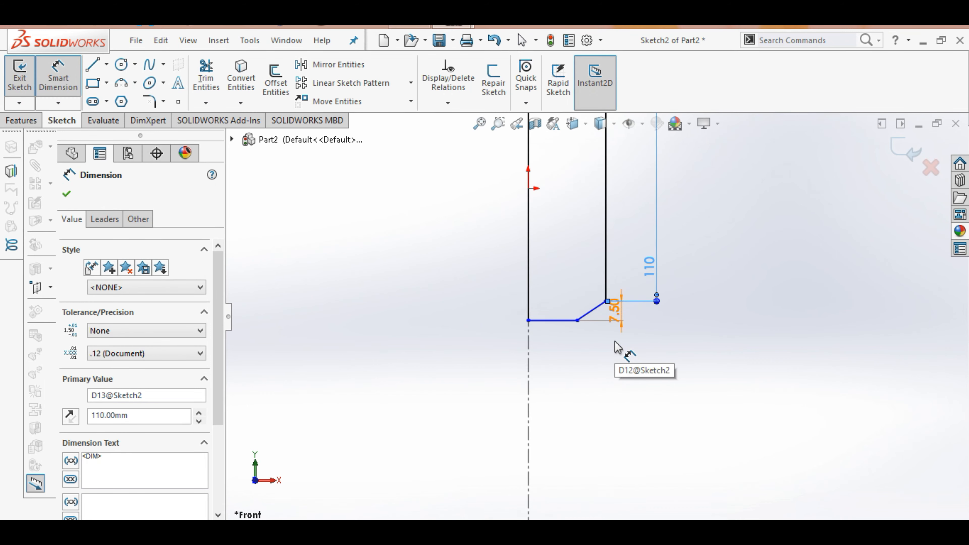
click(564, 320)
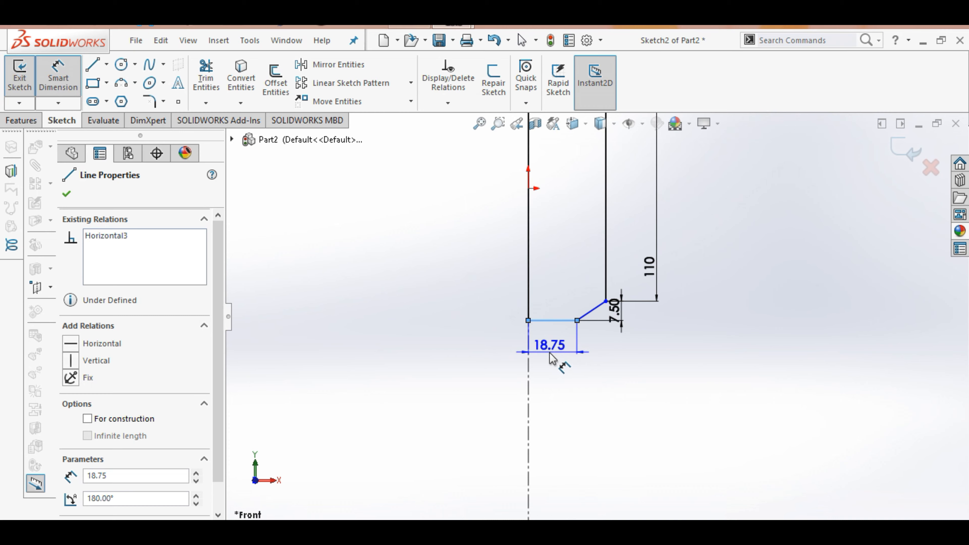
click(550, 354)
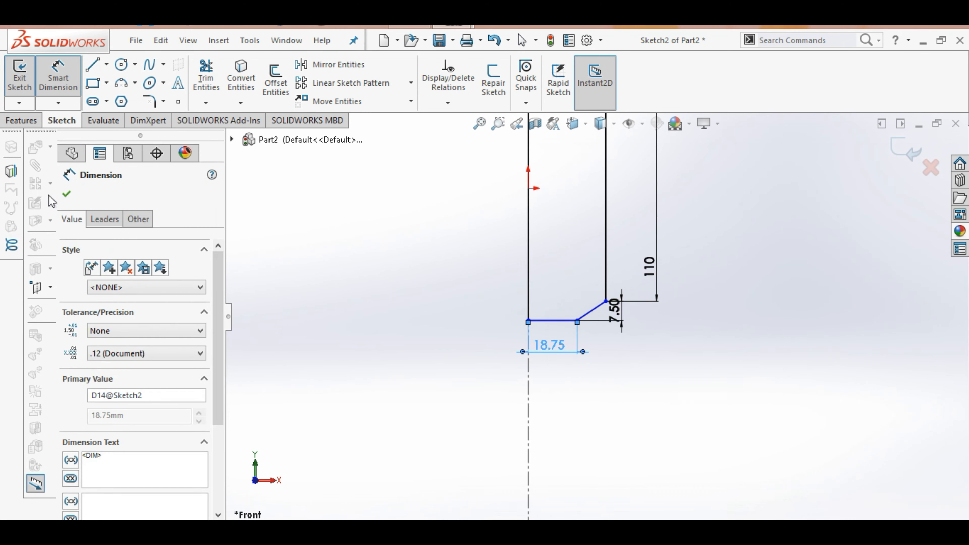
click(66, 195)
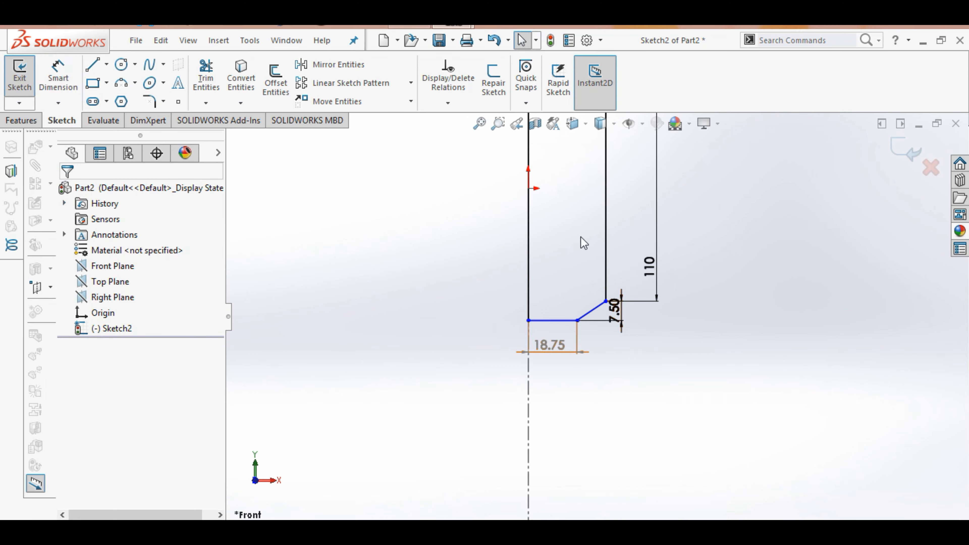
Exit the sketch and revolve the profile 360° about the vertical axis line into a solid bottle.
scroll(581, 237, up, 2)
scroll(580, 237, down, 2)
scroll(584, 243, up, 4)
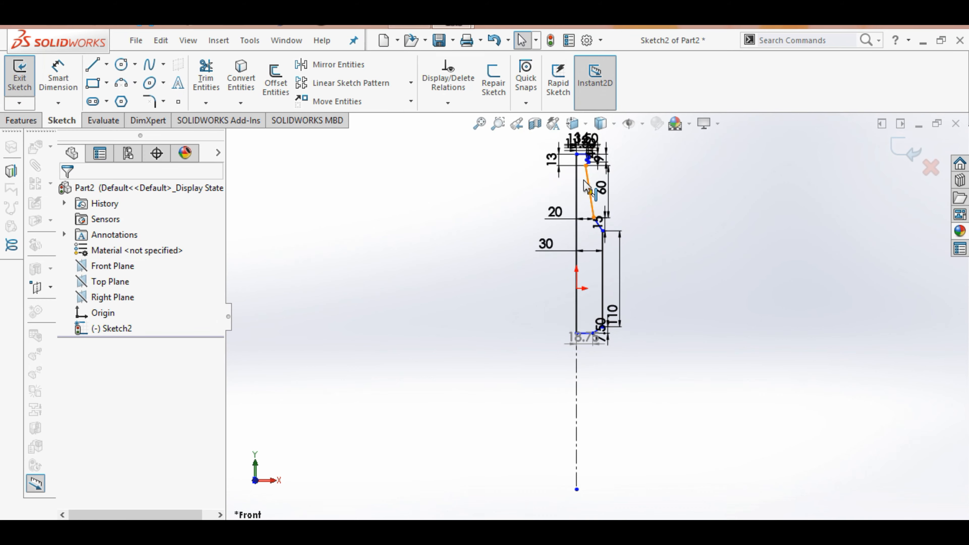
scroll(586, 183, down, 5)
scroll(586, 186, down, 2)
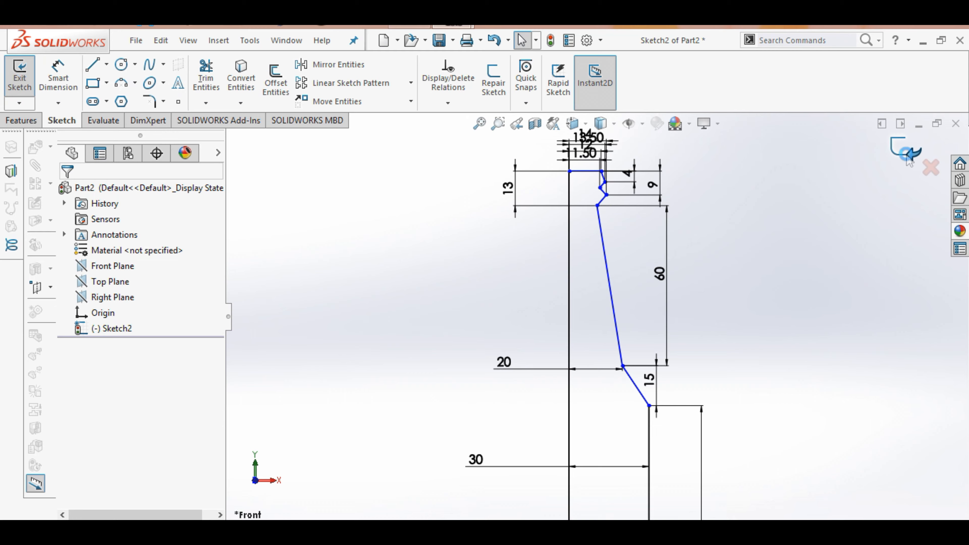
click(906, 155)
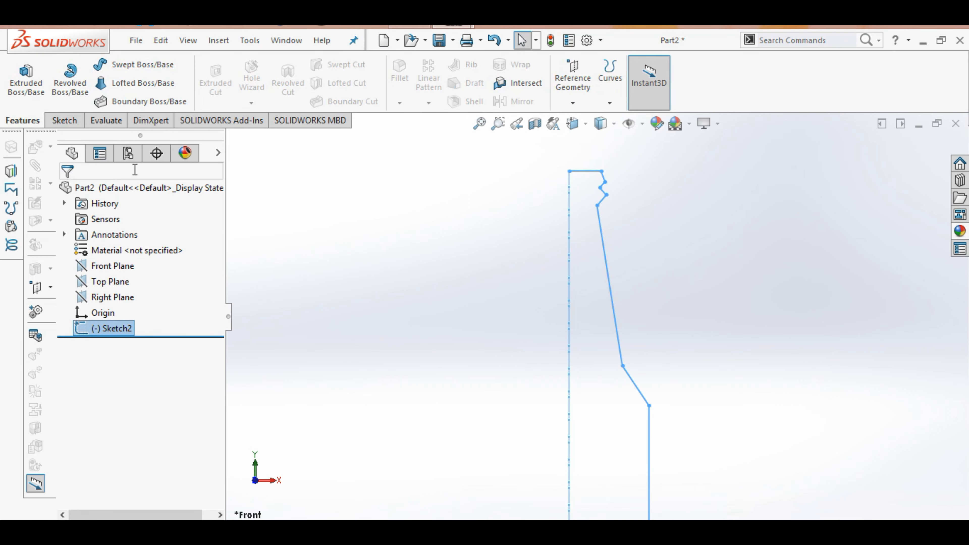
click(69, 80)
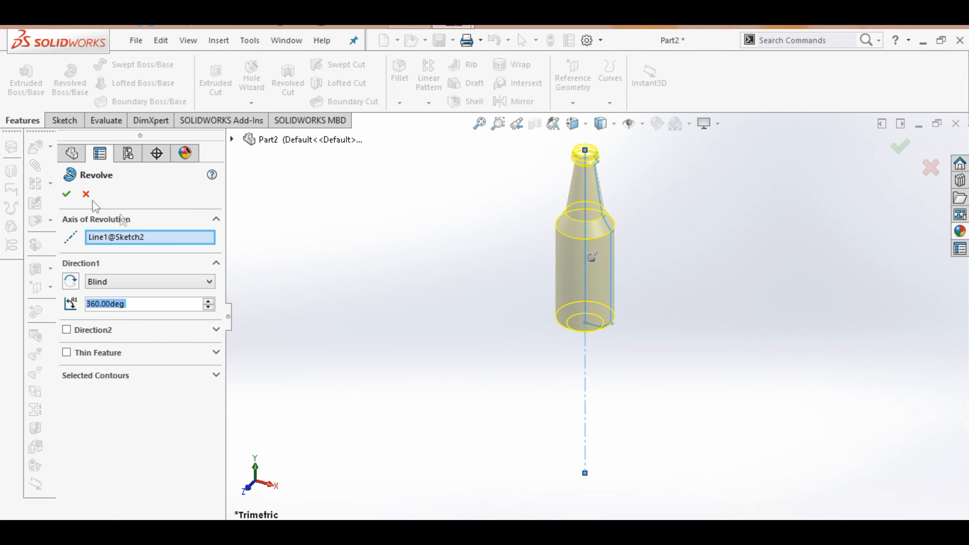
click(67, 194)
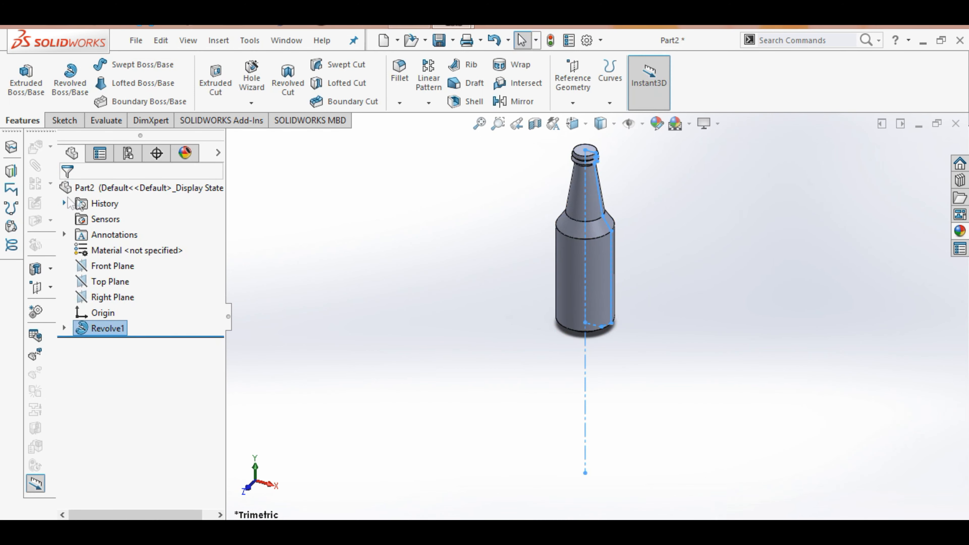
click(664, 304)
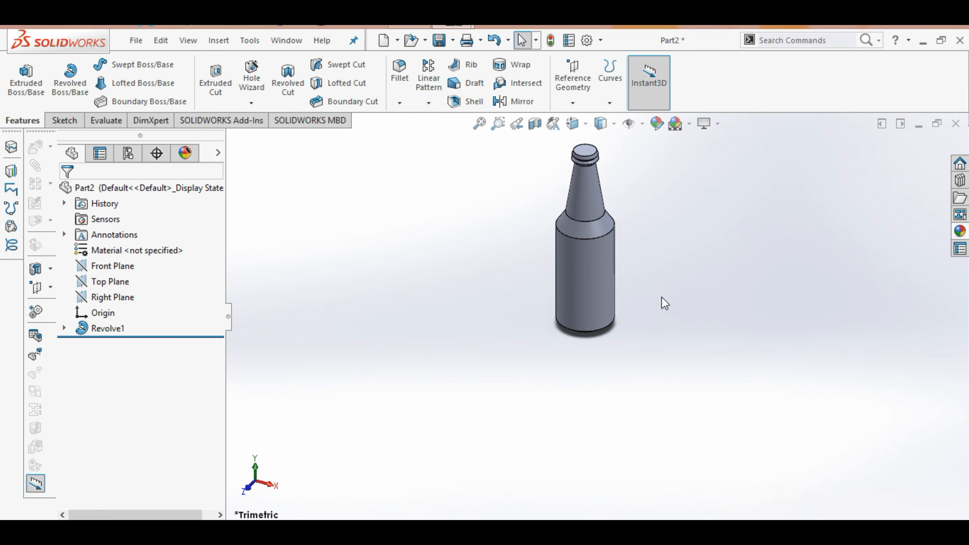
Shell the bottle to a 4 mm wall thickness, removing the flat top face of the neck.
key(Down)
key(Down)
key(Up)
key(Up)
key(Up)
key(Left)
key(Left)
key(Left)
key(Down)
key(Down)
key(Down)
key(Down)
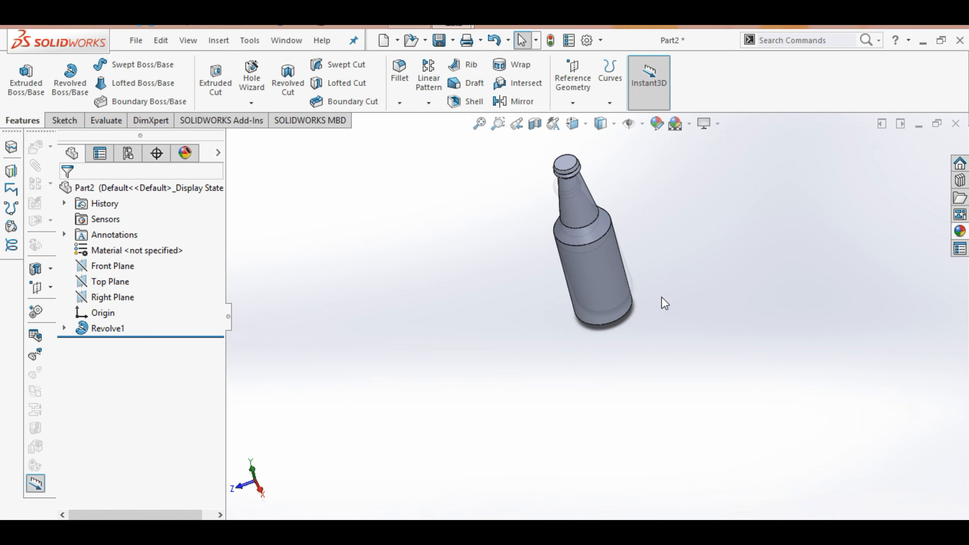
key(Right)
key(Down)
key(Down)
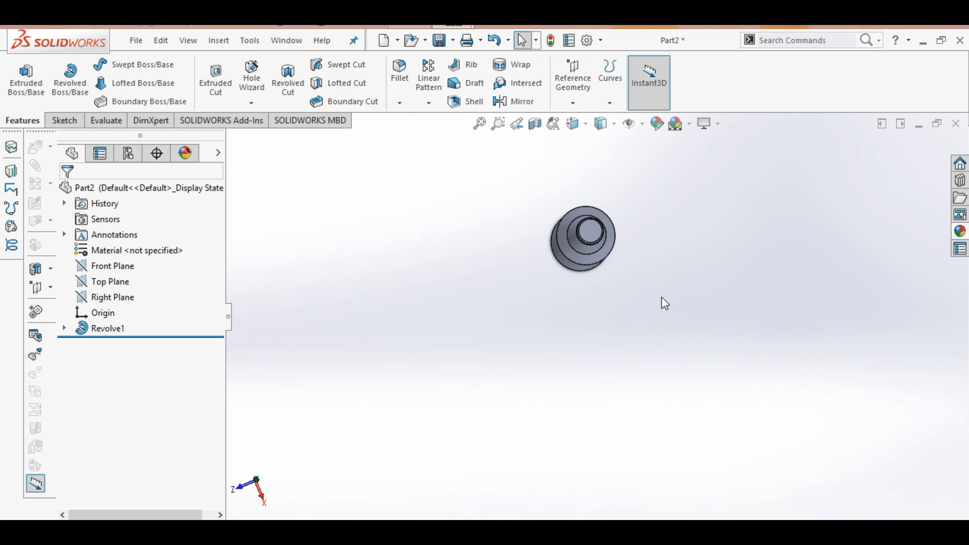
click(466, 102)
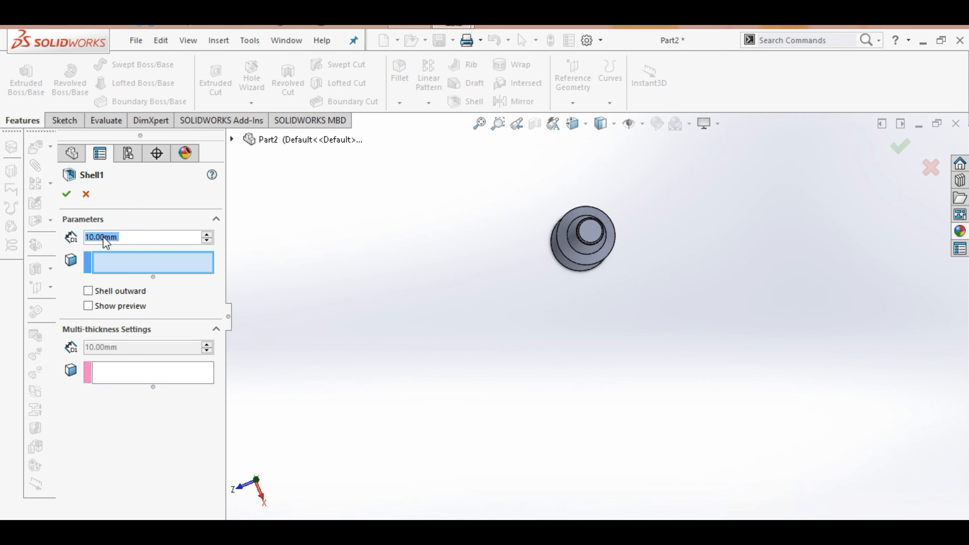
text(4)
mouse_move(128, 256)
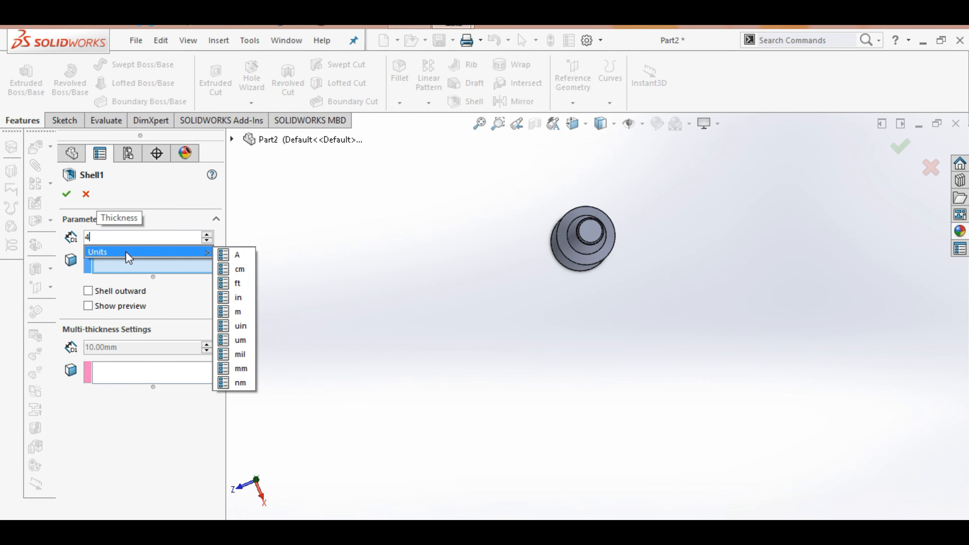
click(240, 368)
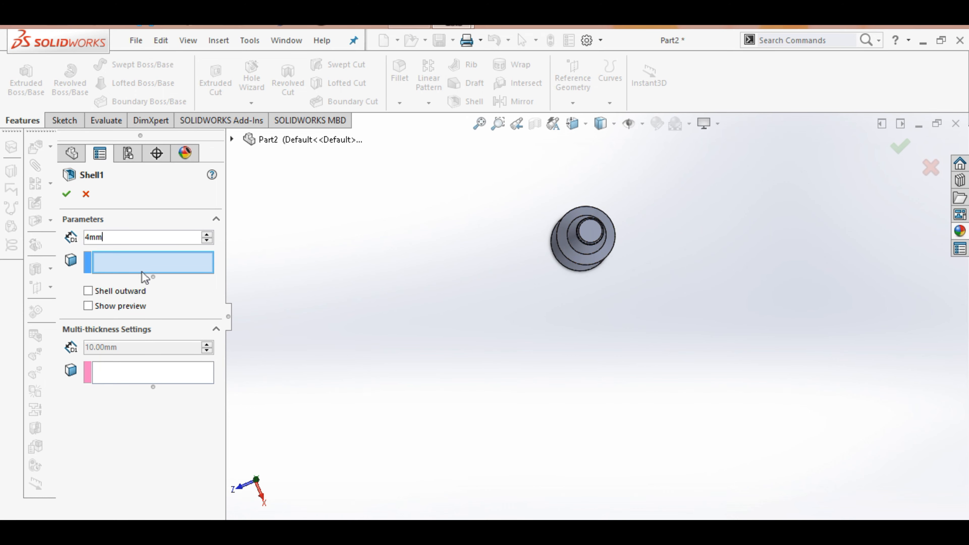
click(164, 268)
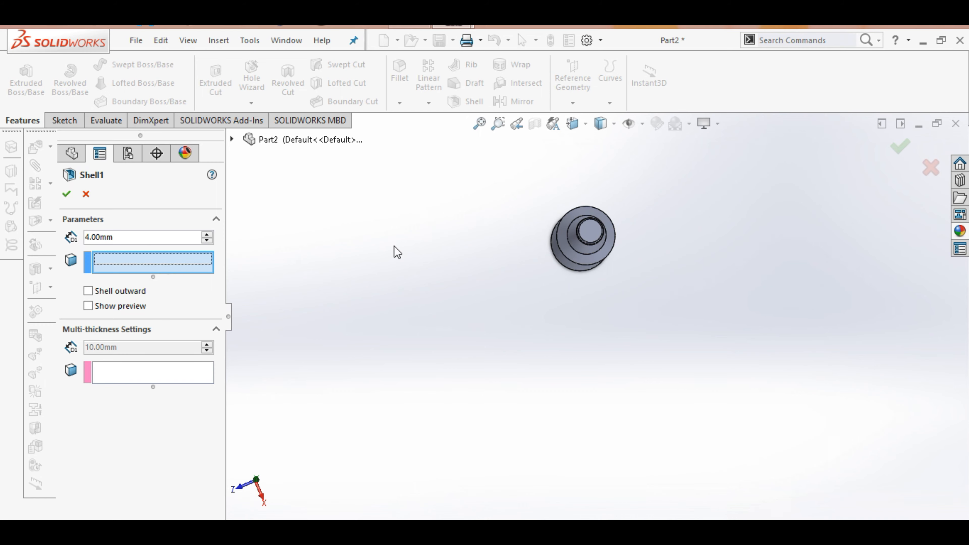
click(593, 233)
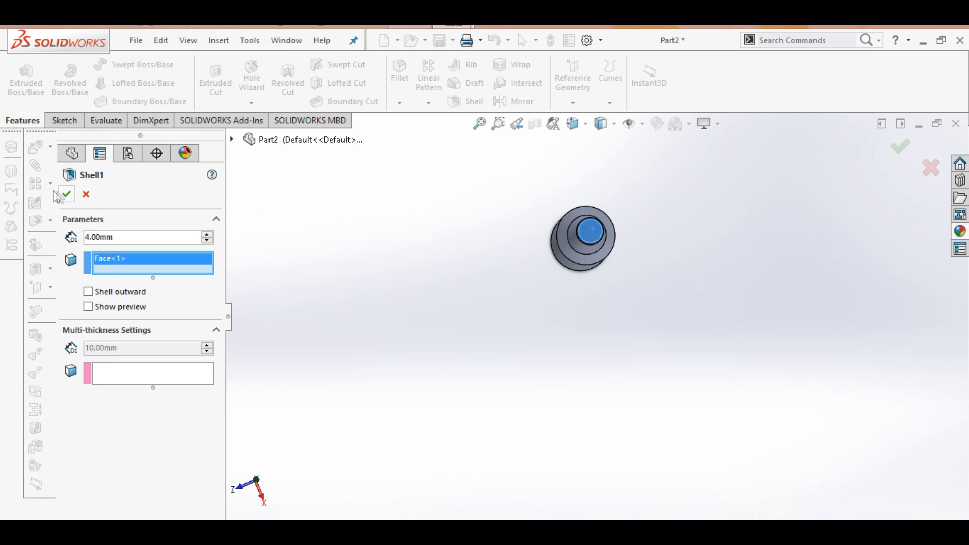
click(66, 195)
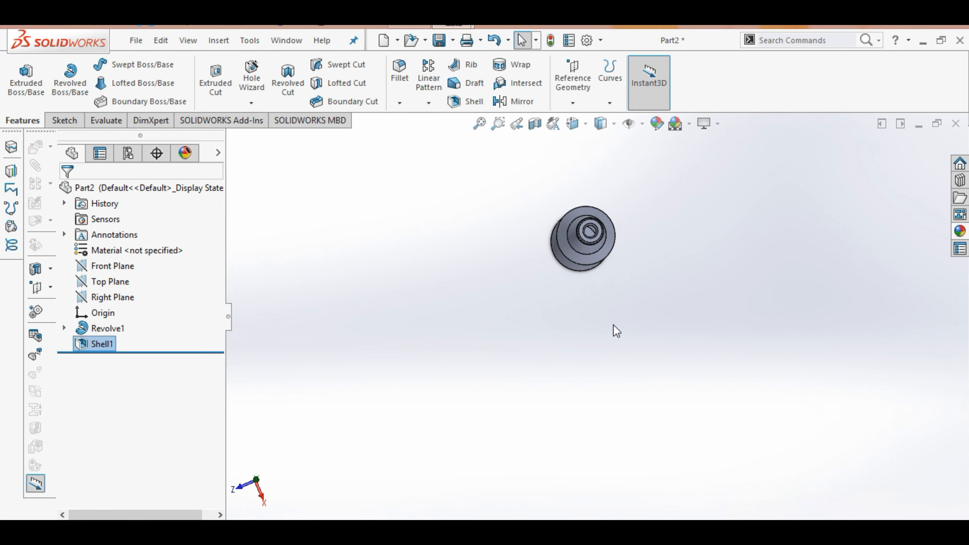
Examine the shelled bottle from above and from the side, checking the neck opening, body and base.
key(Up)
key(Up)
key(Down)
key(Down)
scroll(611, 312, down, 3)
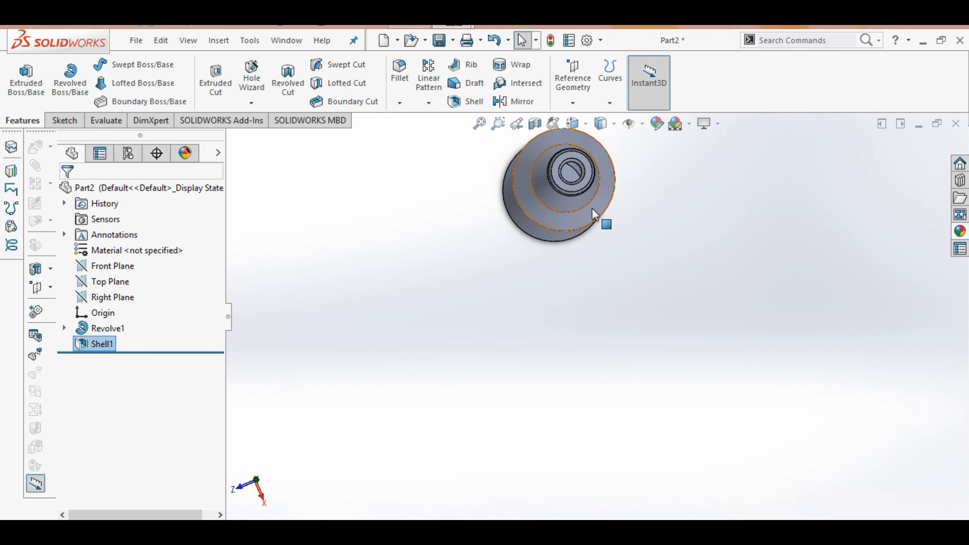
scroll(620, 203, down, 2)
scroll(621, 203, up, 4)
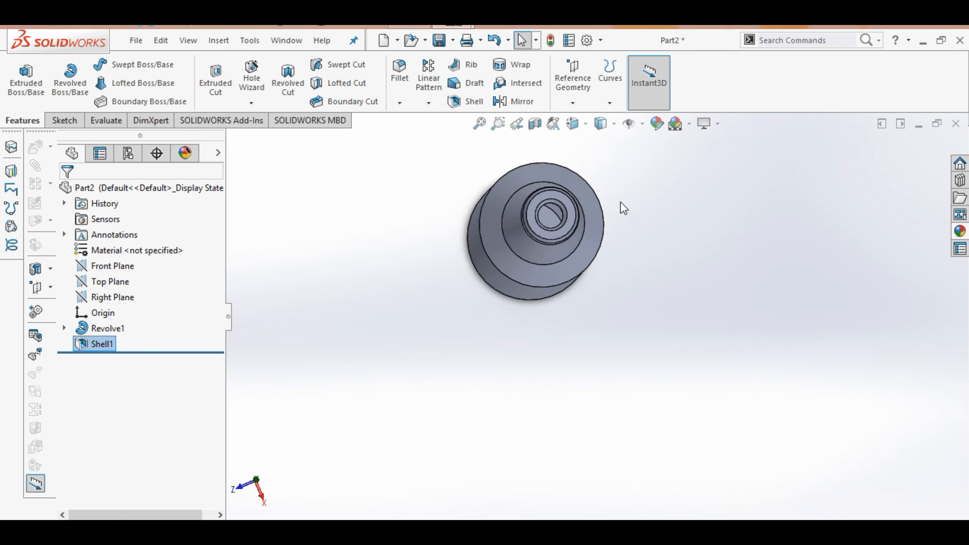
scroll(624, 208, down, 1)
key(Up)
key(Up)
key(Up)
key(Up)
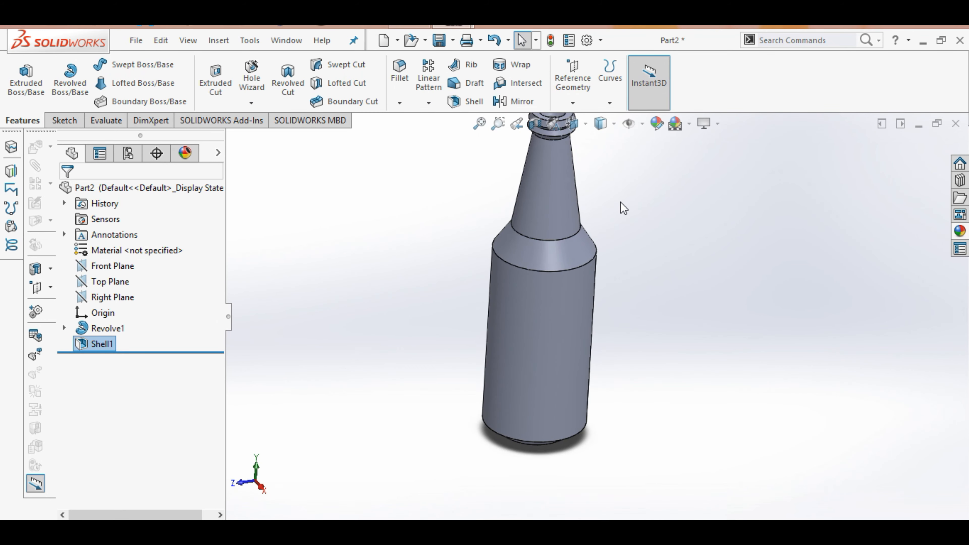
key(Up)
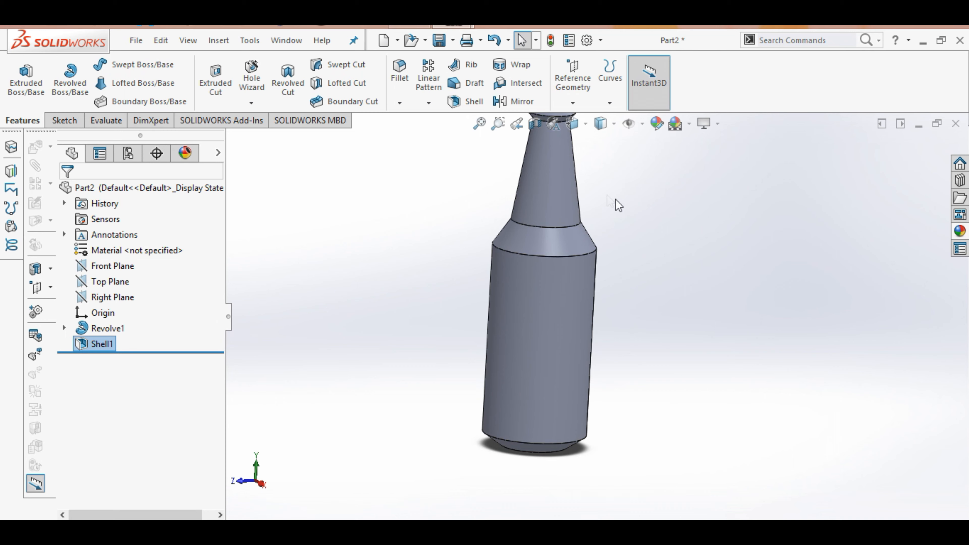
scroll(576, 184, down, 1)
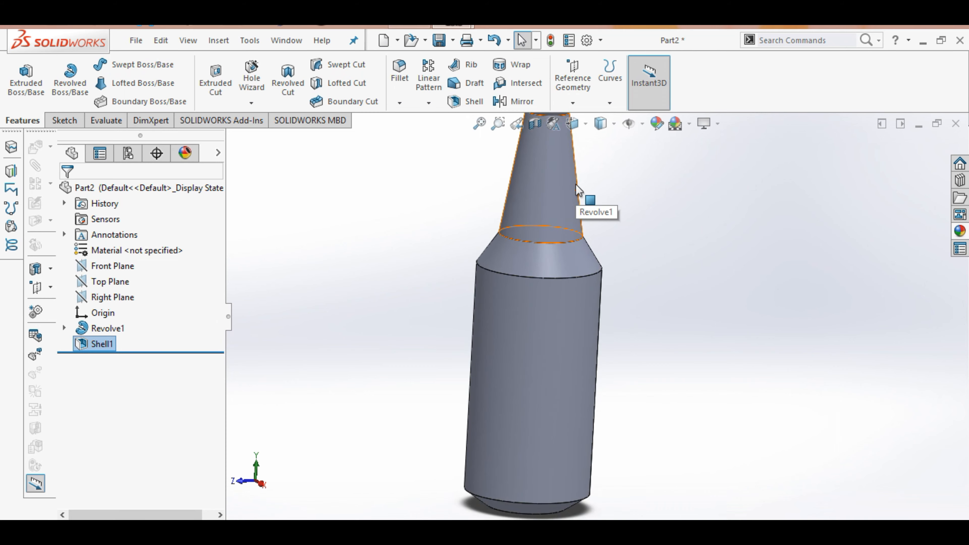
scroll(576, 184, up, 3)
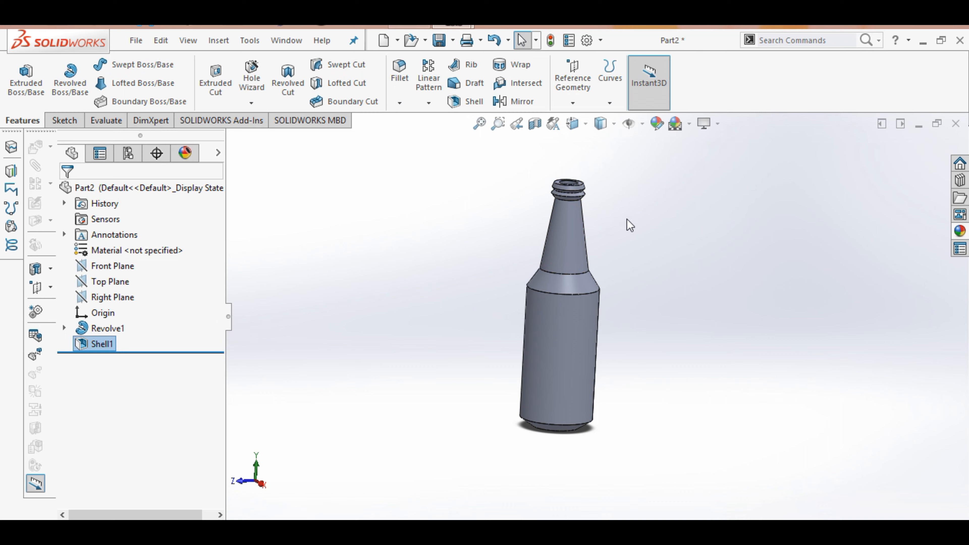
scroll(610, 377, down, 2)
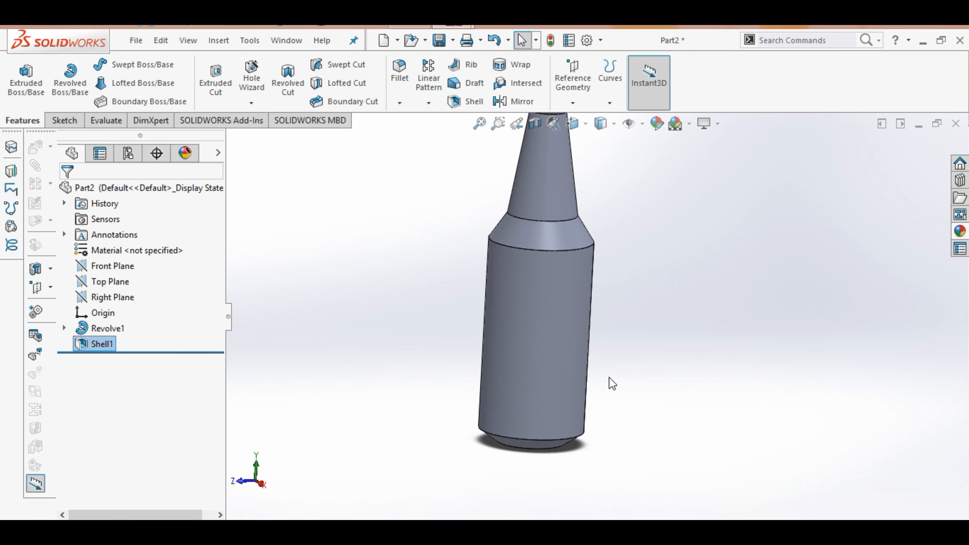
scroll(609, 377, up, 2)
scroll(626, 256, down, 2)
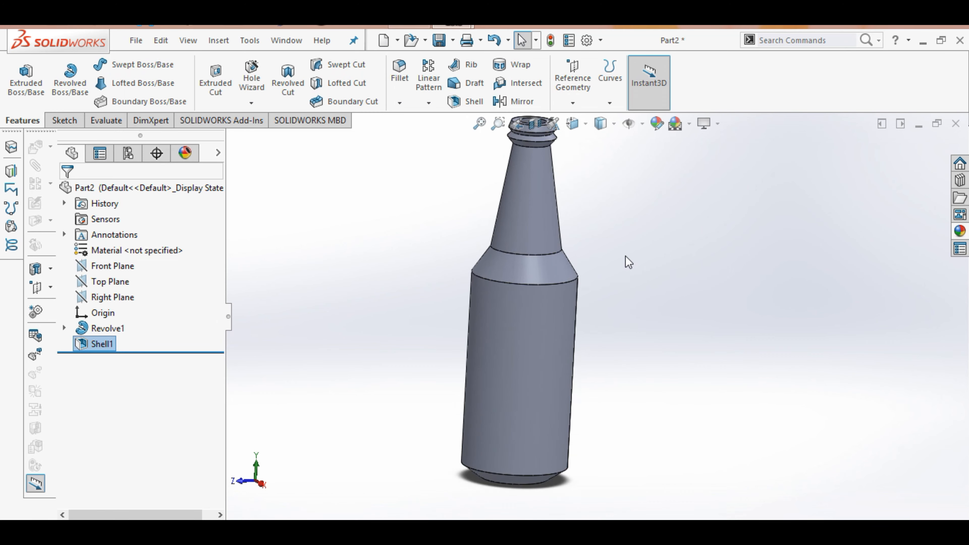
Fillet the two outer circular edges of the bottle's sloped shoulder, where it meets the body and the neck, with a 20 mm radius.
key(Down)
key(Down)
key(Up)
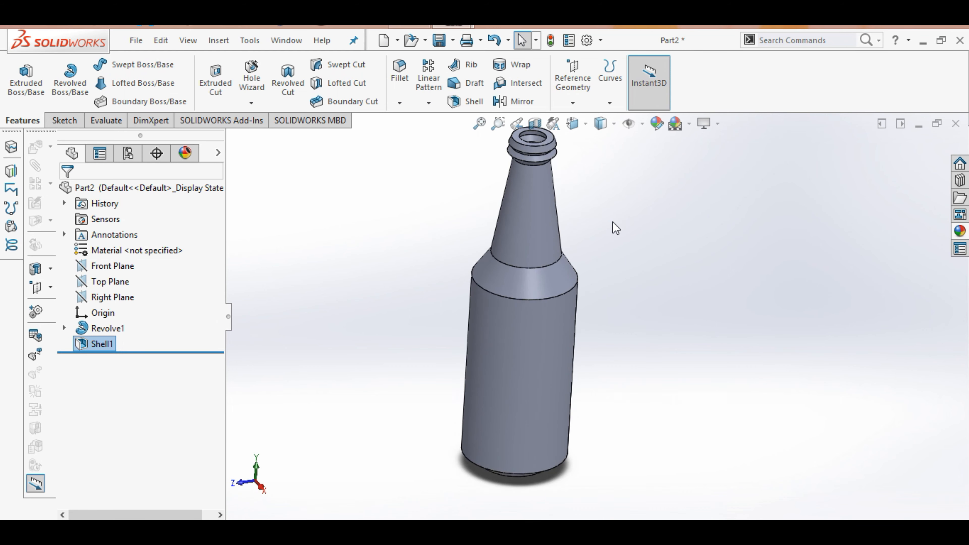
click(403, 86)
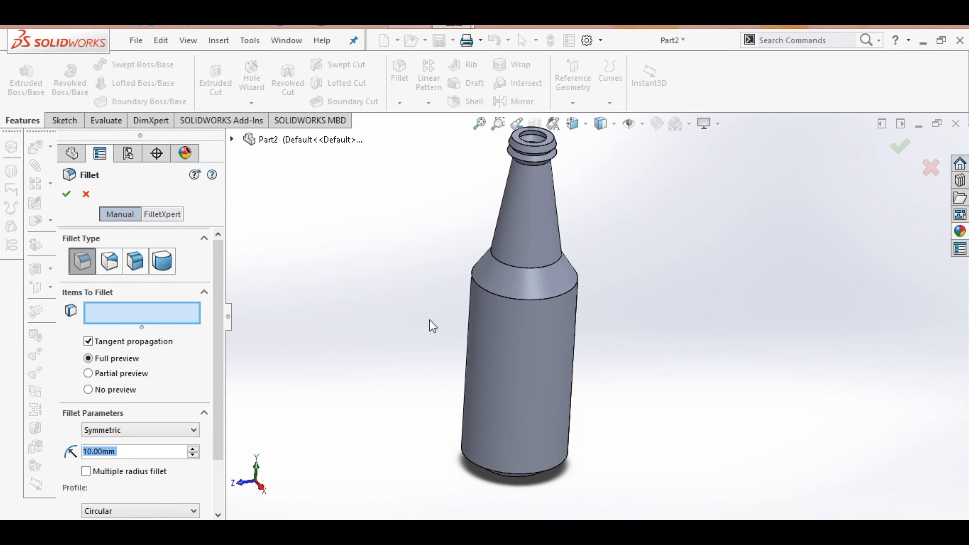
text(20)
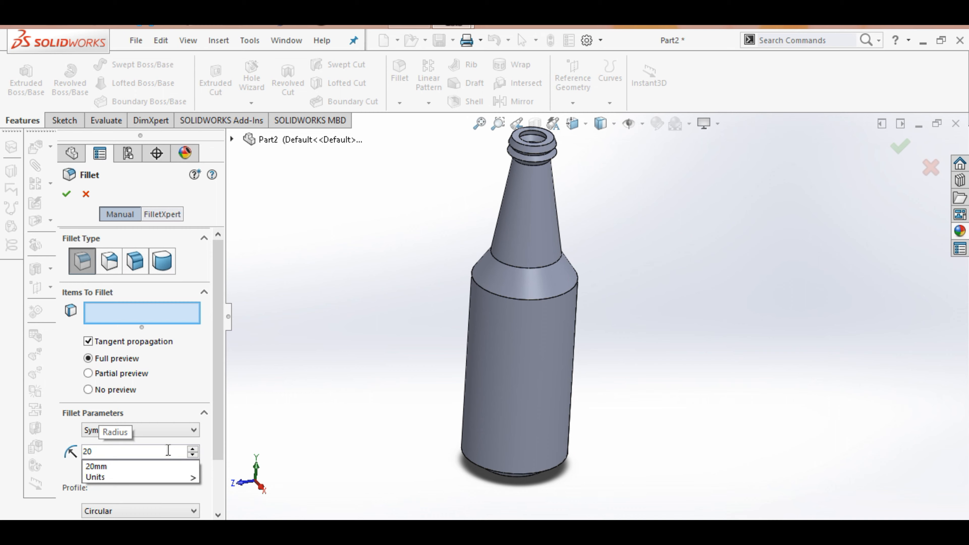
click(128, 465)
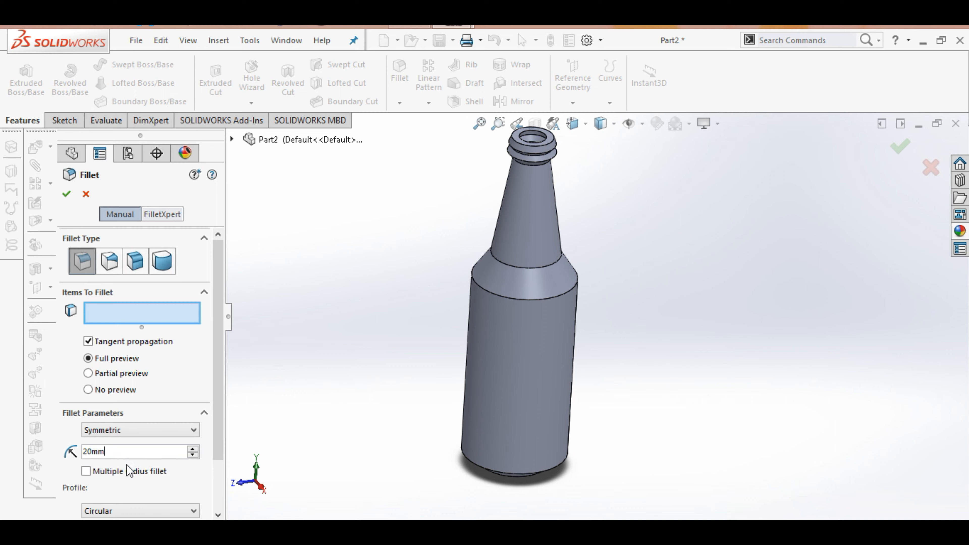
click(547, 302)
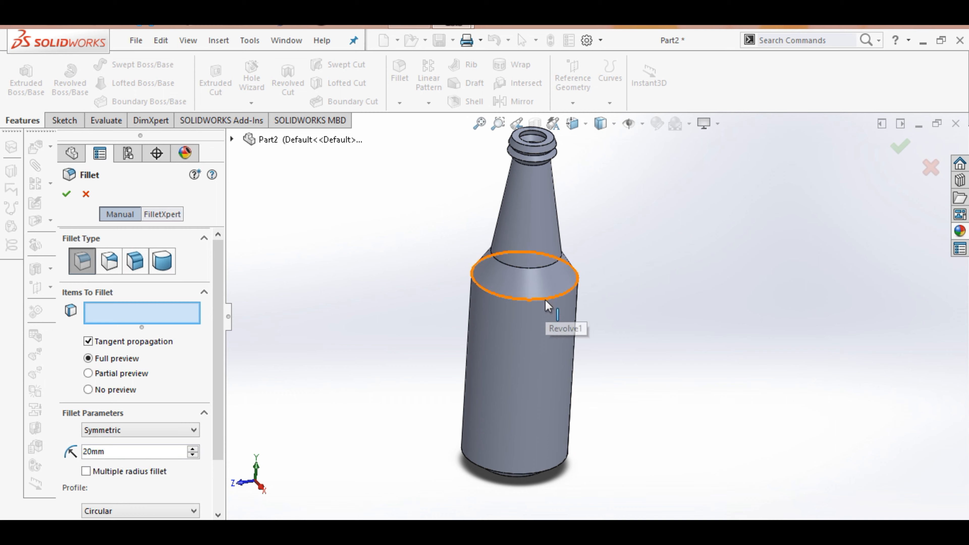
click(542, 268)
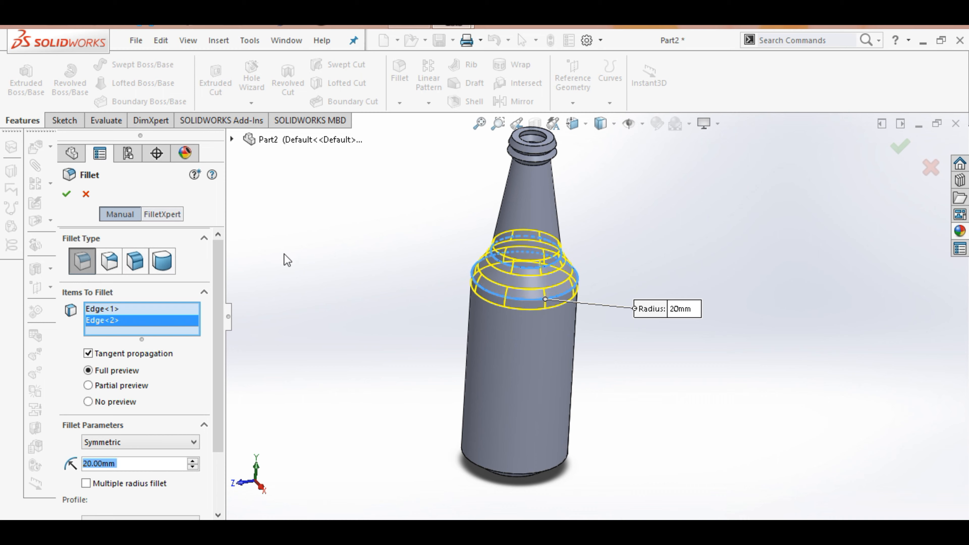
click(67, 195)
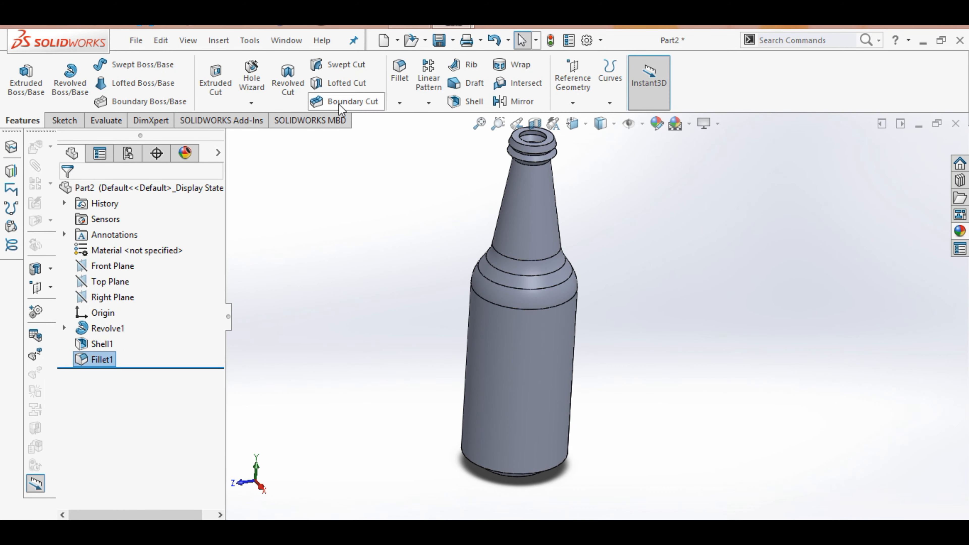
Start a symmetric fillet with a 10 mm radius on the outer circular edge at the lower end of the bottle's body.
click(400, 72)
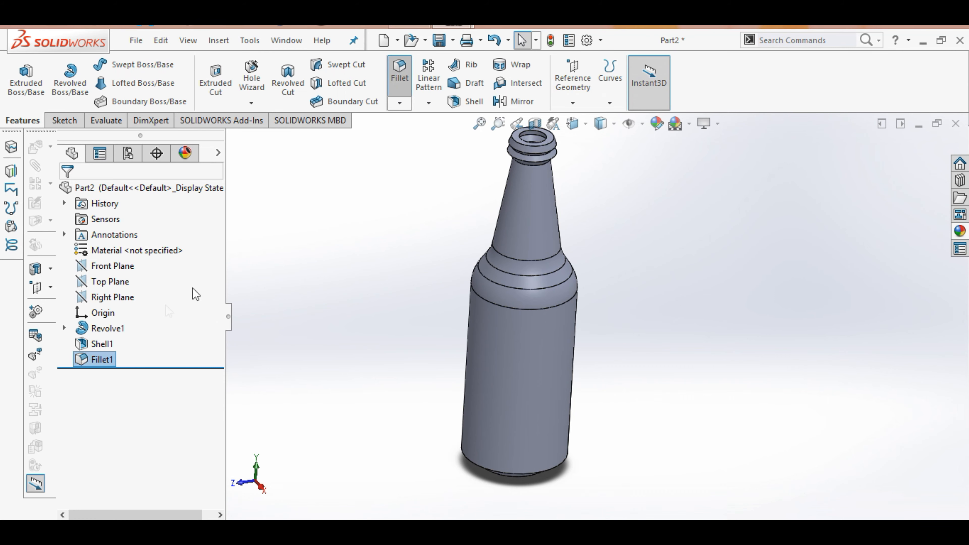
click(89, 452)
text(10)
mouse_move(108, 466)
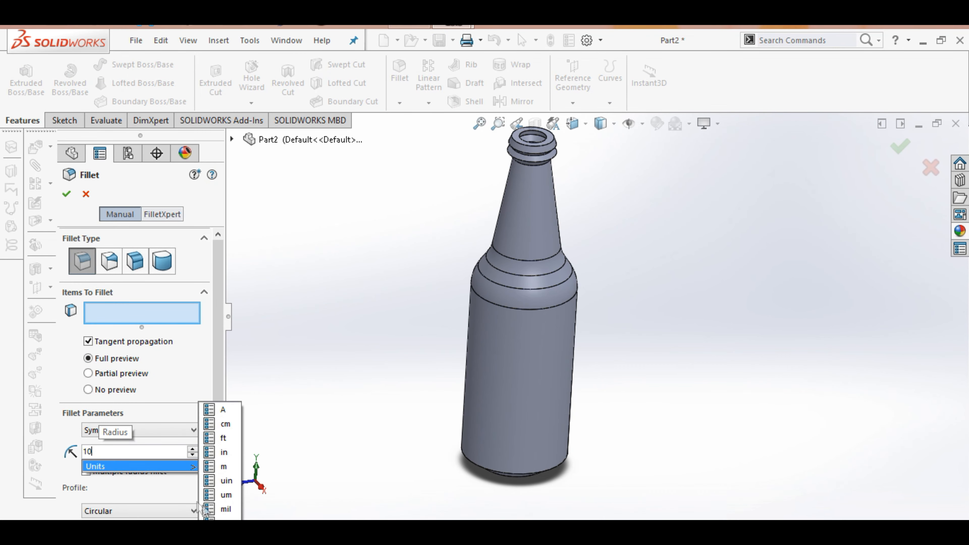
text(mm)
key(Return)
key(Down)
key(Down)
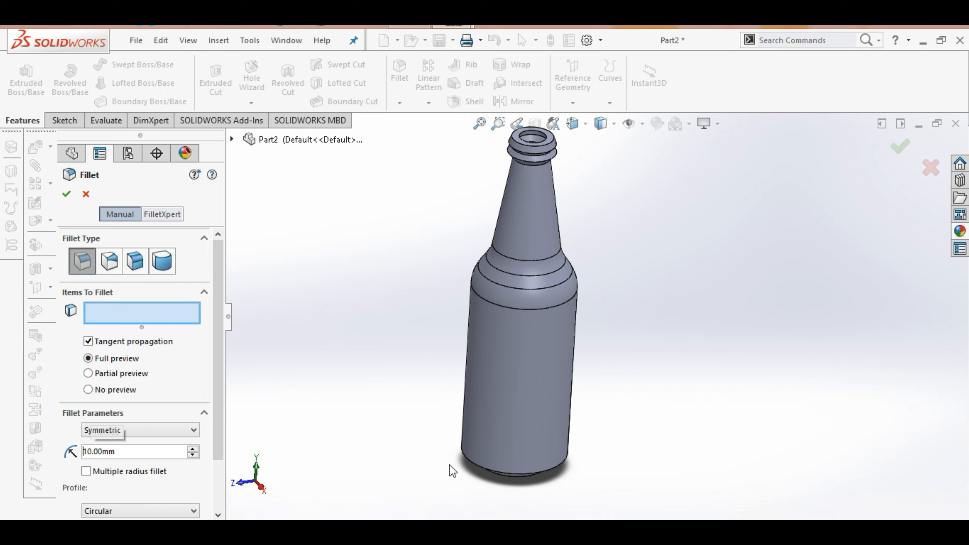
click(531, 475)
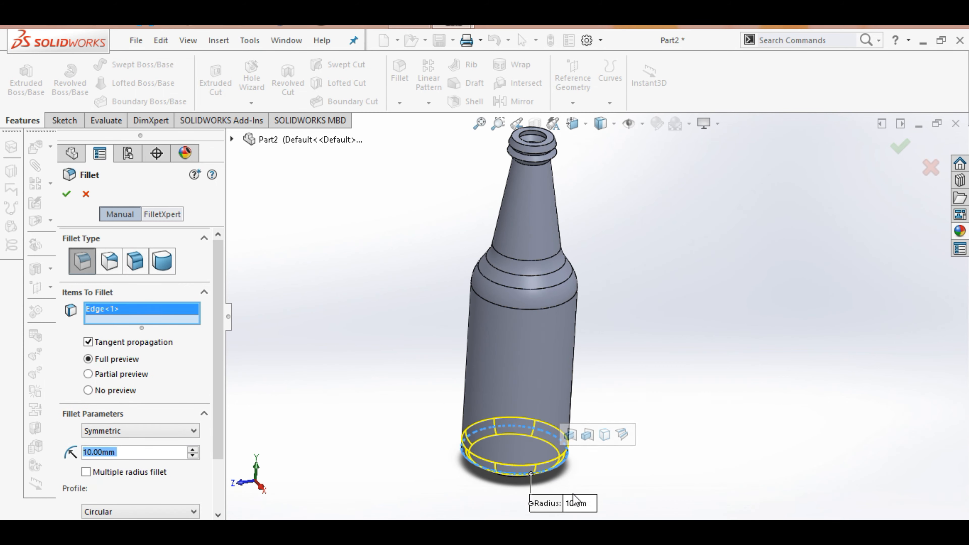
Reset the fillet radius to 10 mm, add the outer base edge and the inner shell edge near the bottom, and apply the fillet.
scroll(574, 502, up, 2)
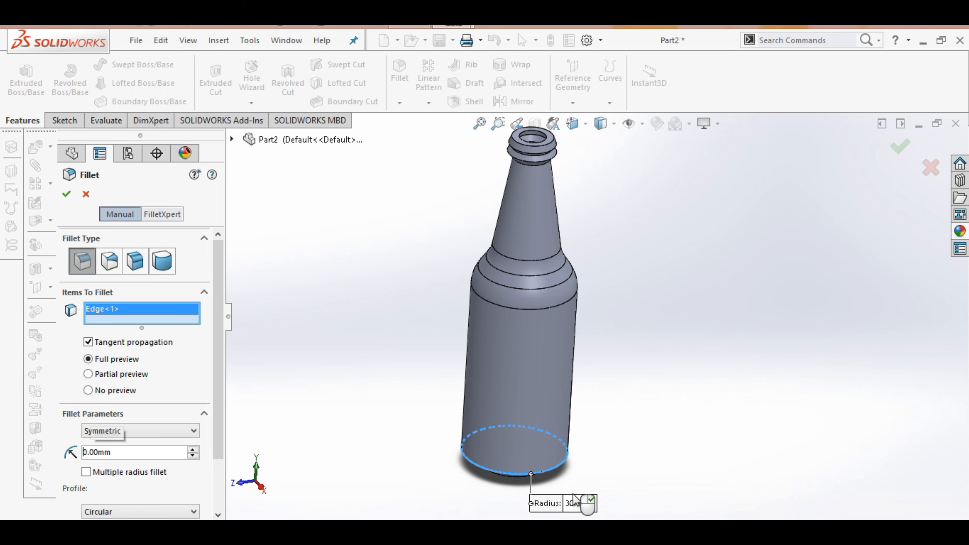
key(Delete)
text(1)
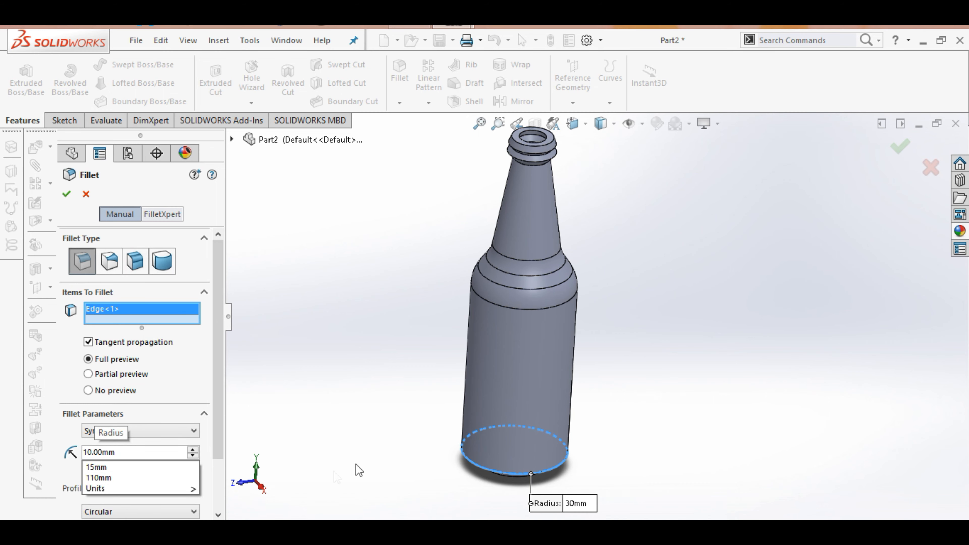
click(131, 449)
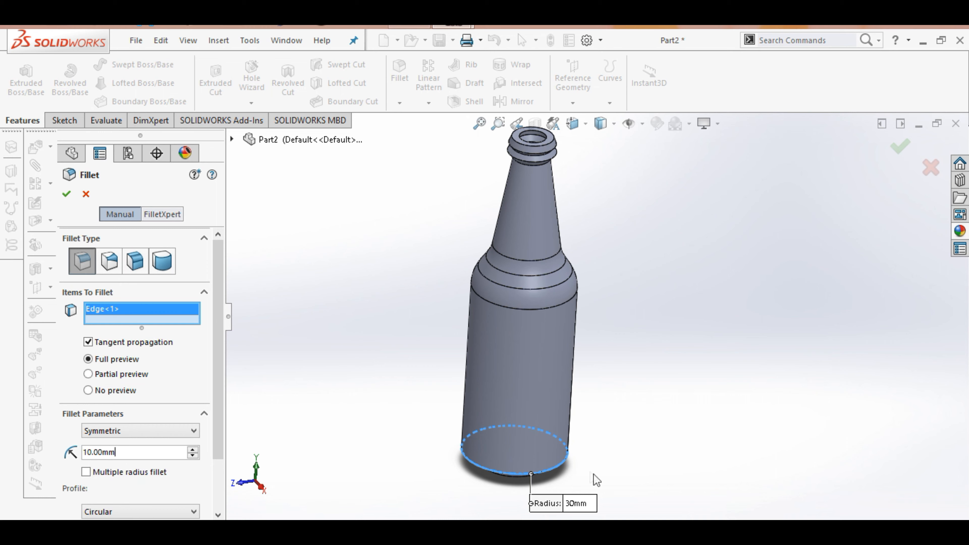
click(516, 481)
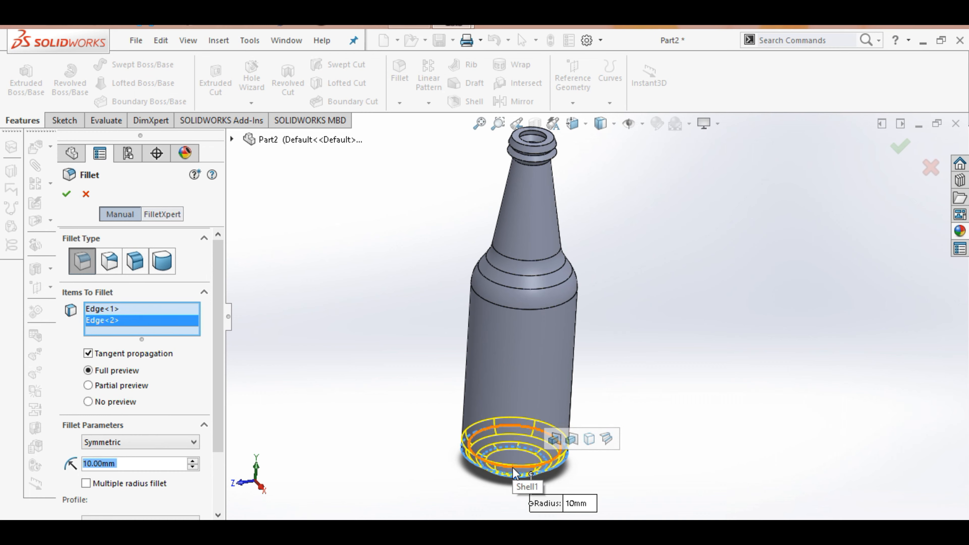
click(514, 470)
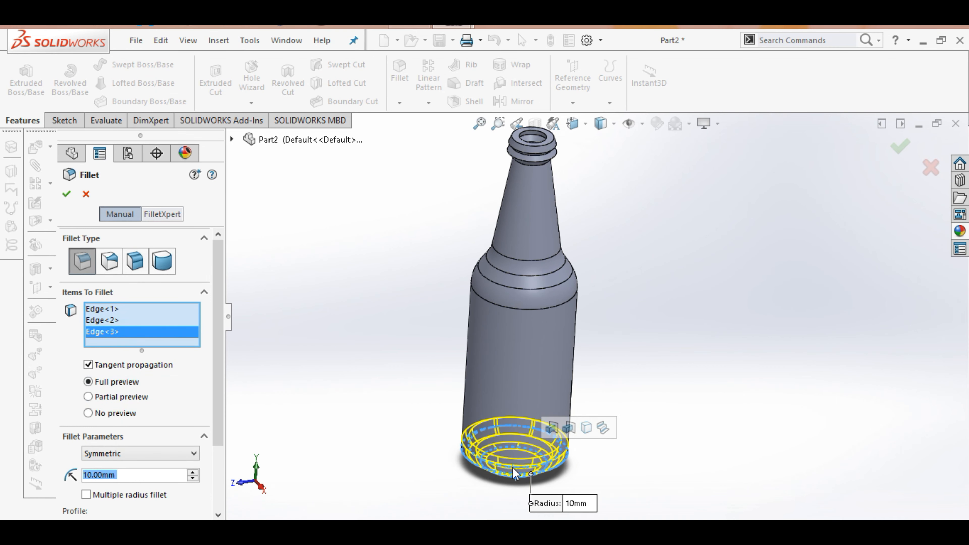
click(67, 193)
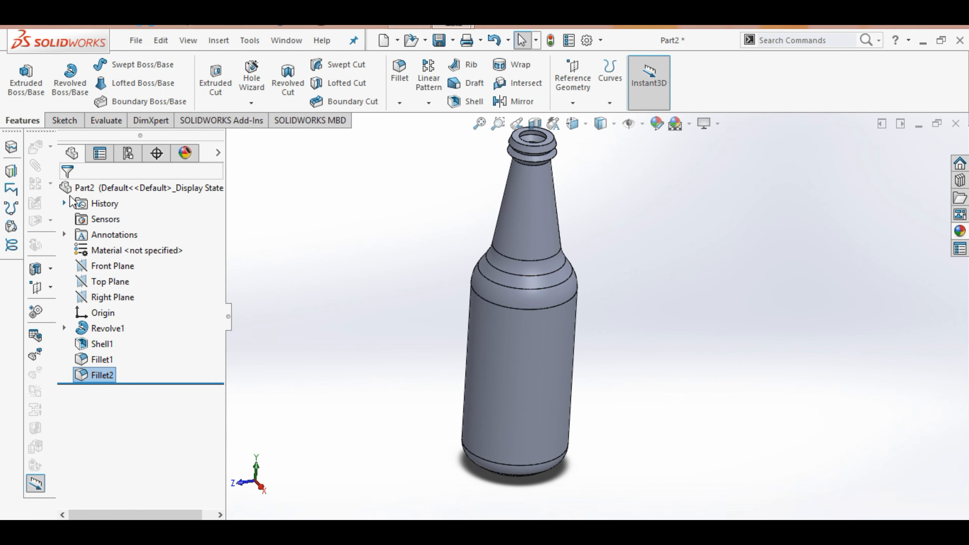
Examine the filleted bottle from the side, from below and from above, checking the shoulder and base rounding.
key(Up)
key(Up)
key(Up)
key(Up)
key(Up)
key(Up)
key(Up)
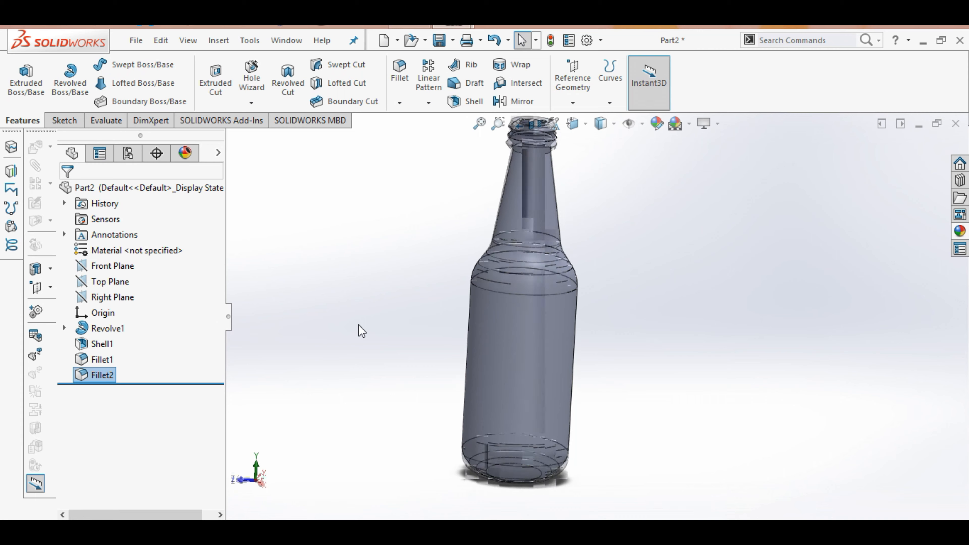
key(Down)
key(Down)
key(Down)
key(Down)
key(Down)
key(Down)
key(Down)
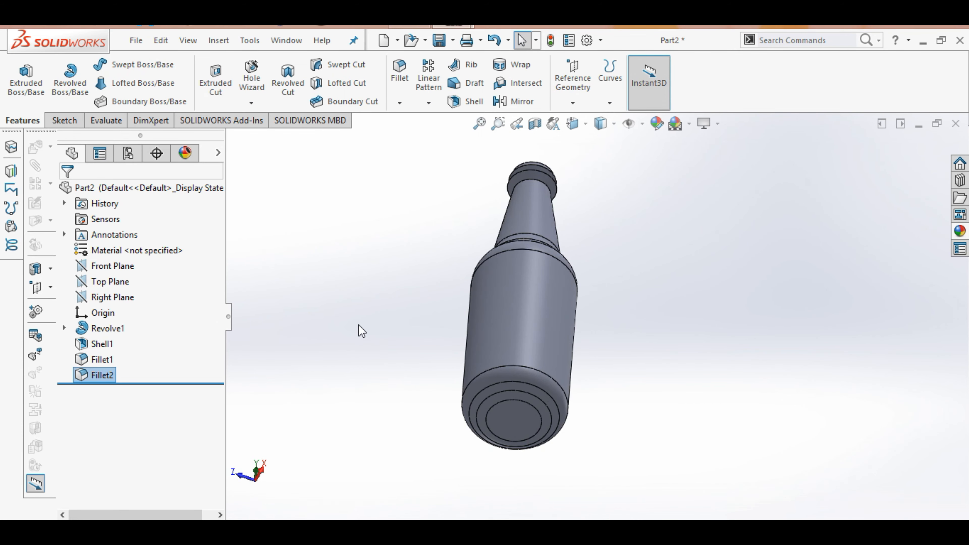
key(Down)
key(Down)
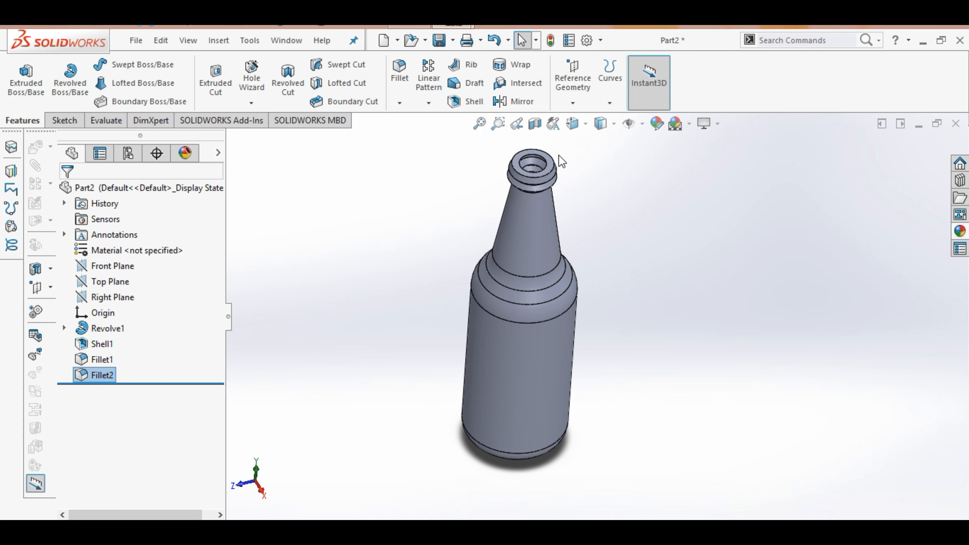
Start a 1 mm fillet on the four circular edges inside the neck, including the inner edge of the opening.
scroll(559, 156, down, 4)
scroll(561, 161, down, 2)
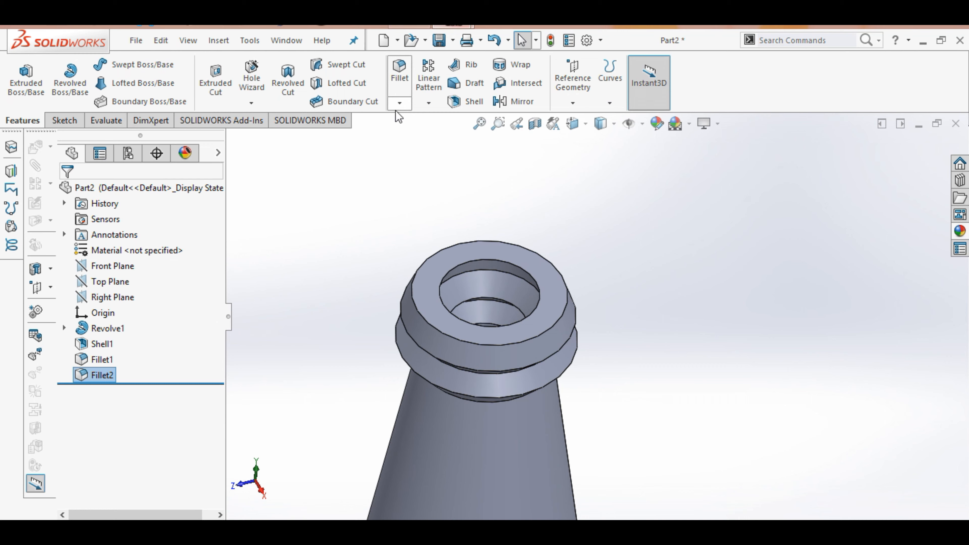
click(406, 73)
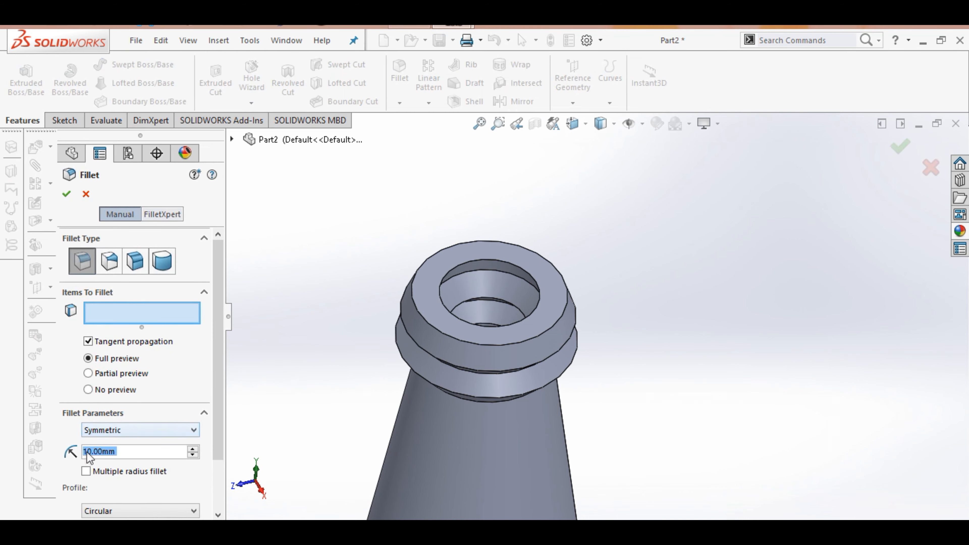
text(1)
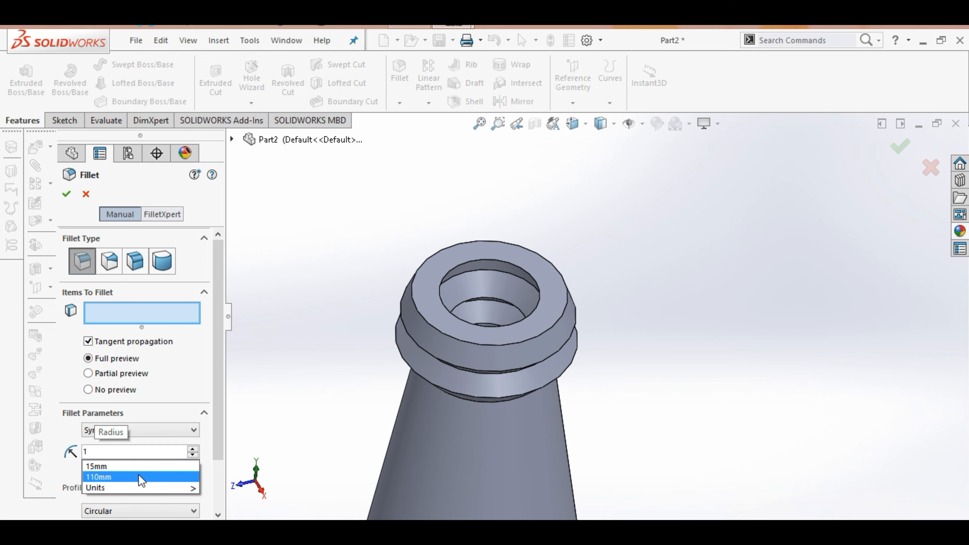
mouse_move(147, 488)
click(227, 518)
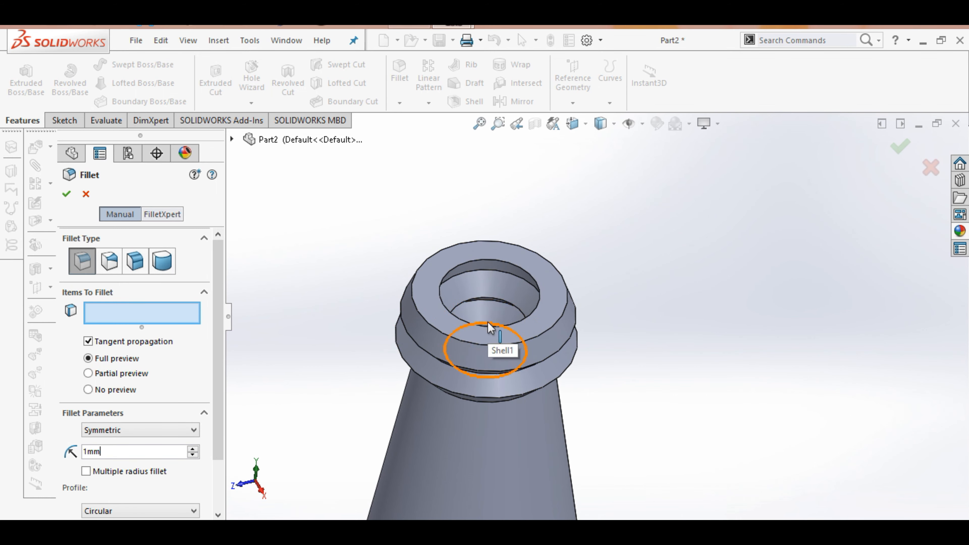
click(485, 343)
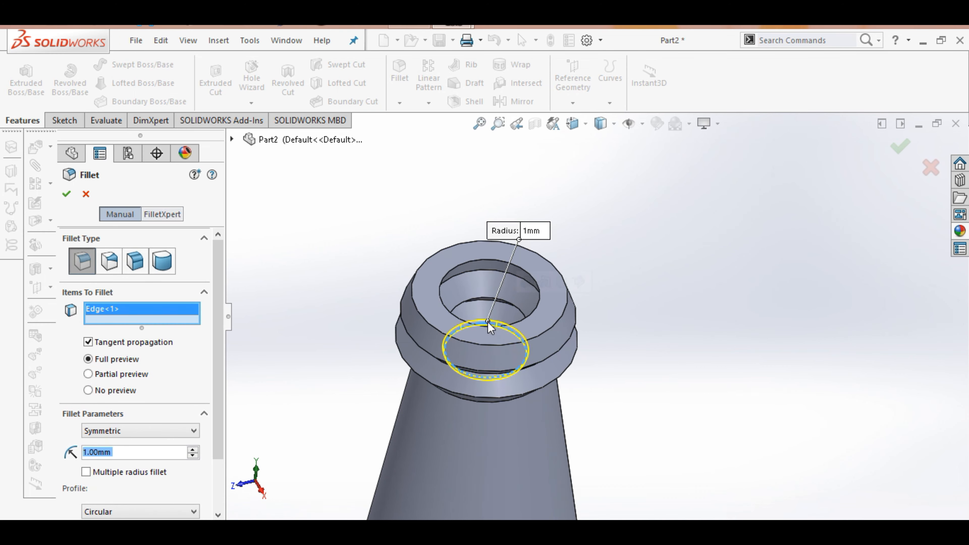
click(505, 307)
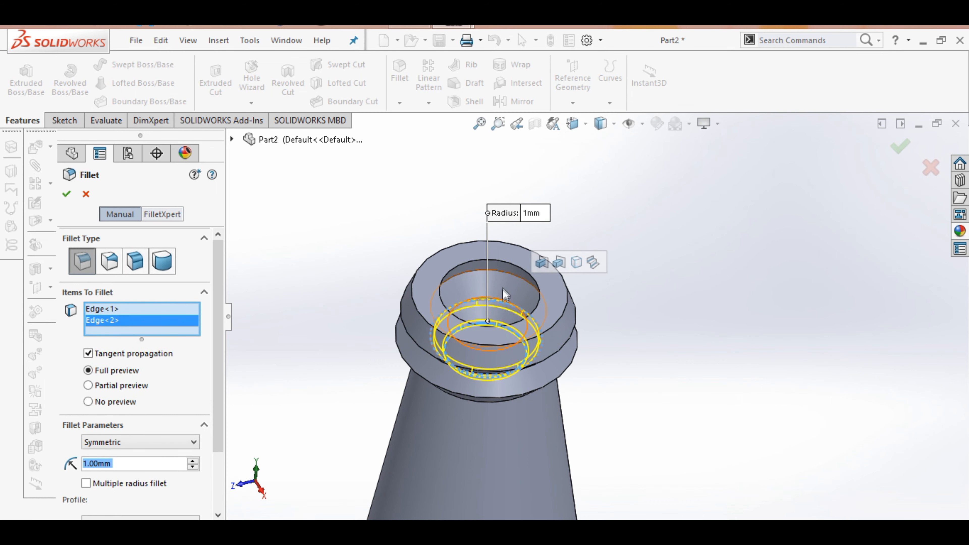
click(506, 270)
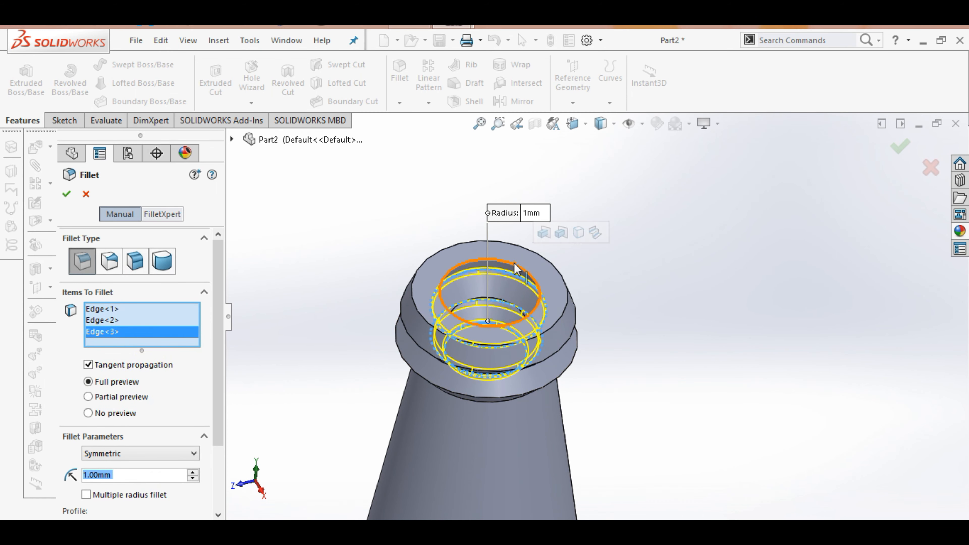
click(526, 267)
Add the outer rim edge and the four outer edges of the neck's zigzag rings to the 1 mm fillet and apply it.
click(542, 256)
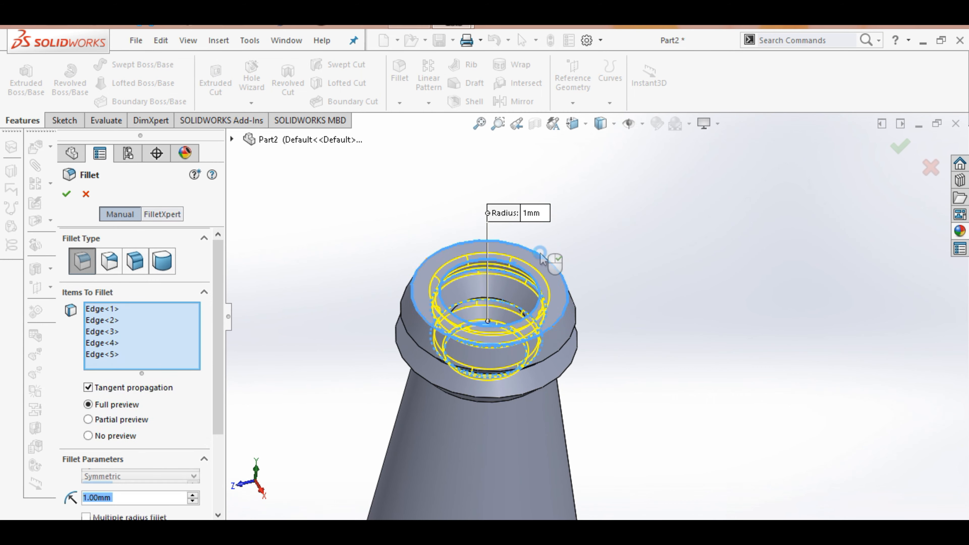
click(558, 345)
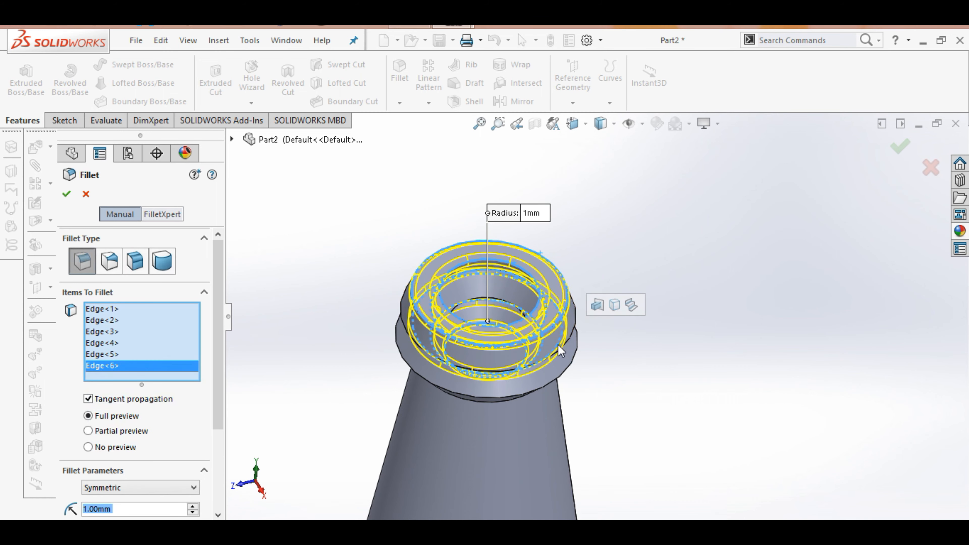
click(572, 336)
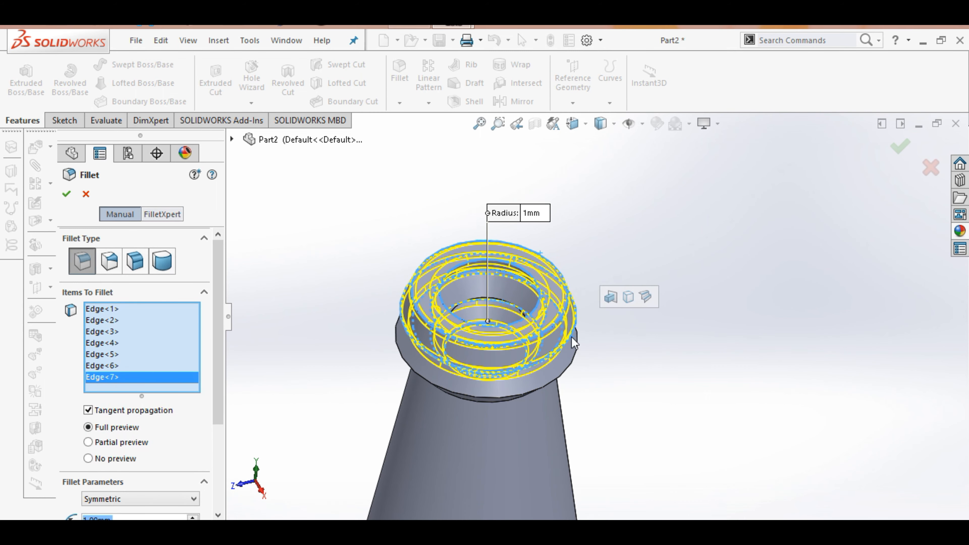
click(576, 365)
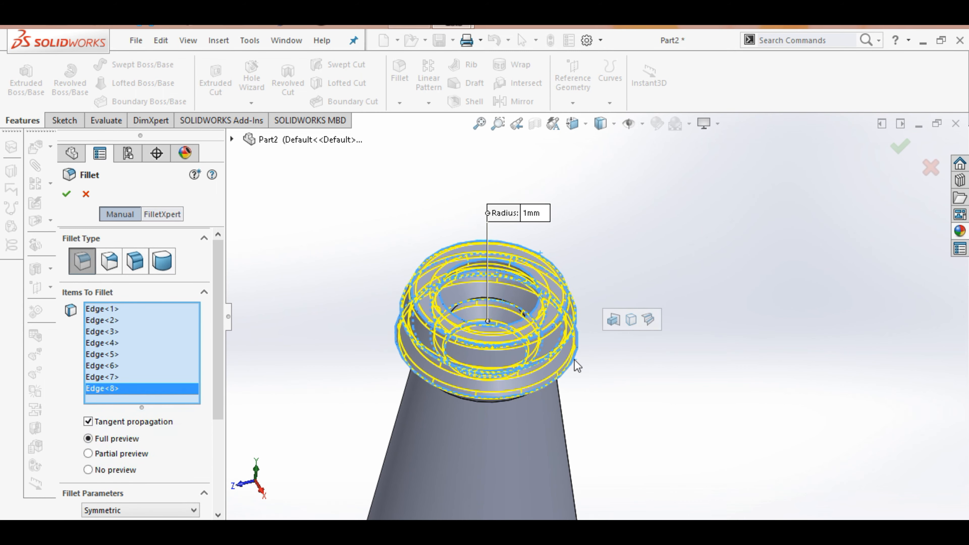
click(503, 401)
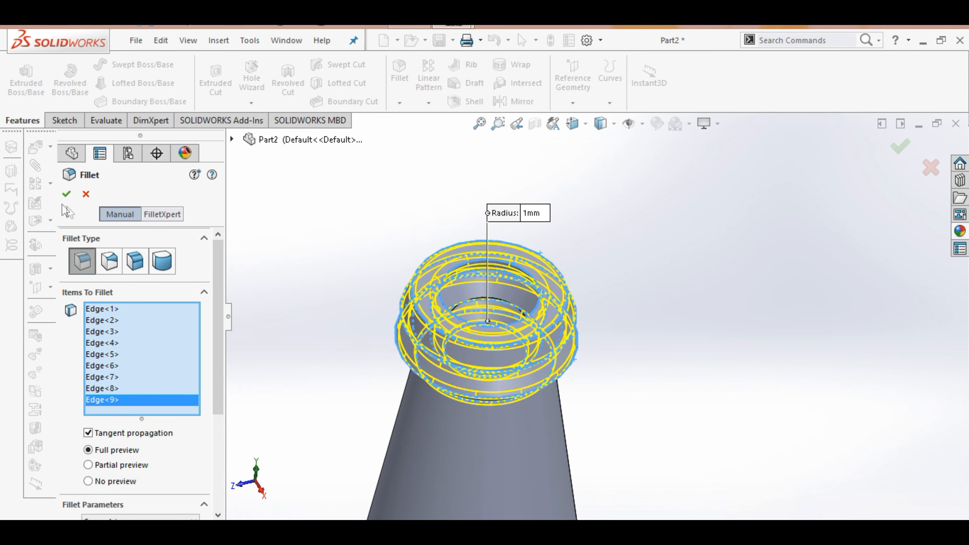
click(66, 196)
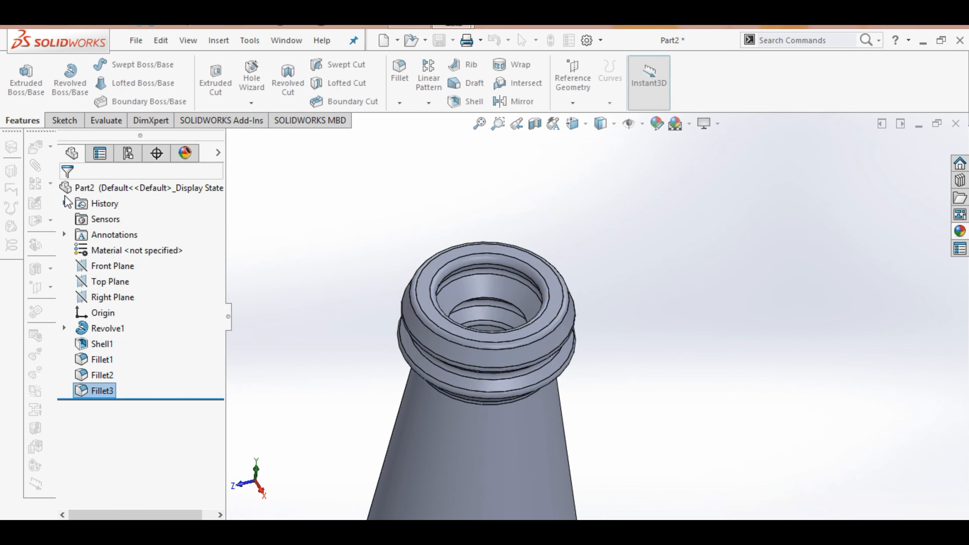
Examine the filleted neck from below and from above, checking the outer rings and the inside of the opening.
click(318, 256)
key(Up)
key(Up)
key(Up)
key(Up)
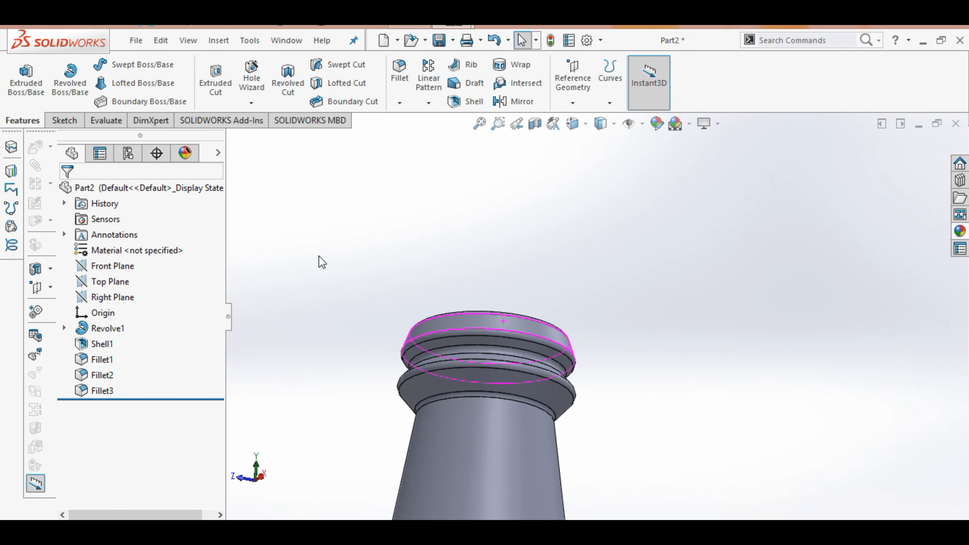
key(Down)
key(Down)
key(Down)
key(Down)
key(Down)
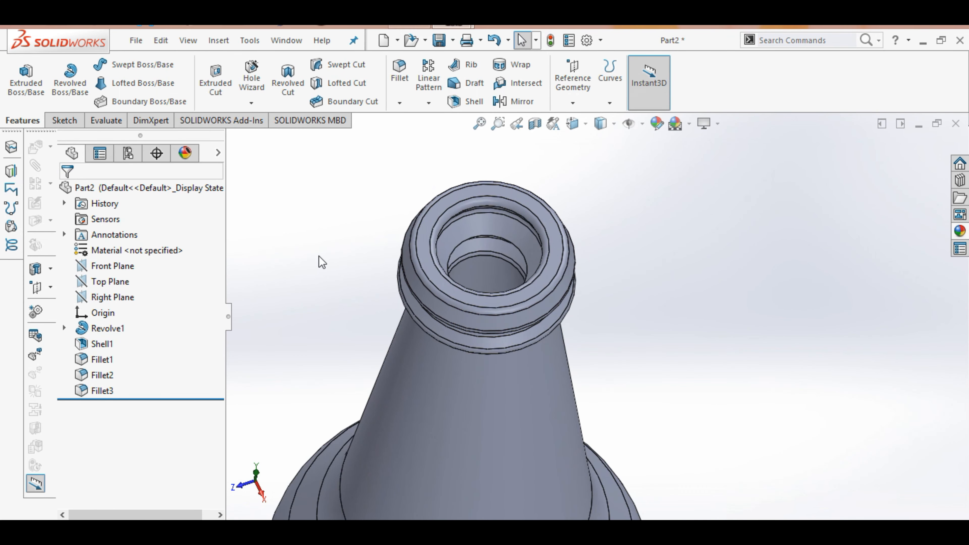
Examine the filleted neck opening and outer rings up close, and the whole bottle from above and from the side.
key(Down)
key(Down)
key(Down)
key(Up)
key(Up)
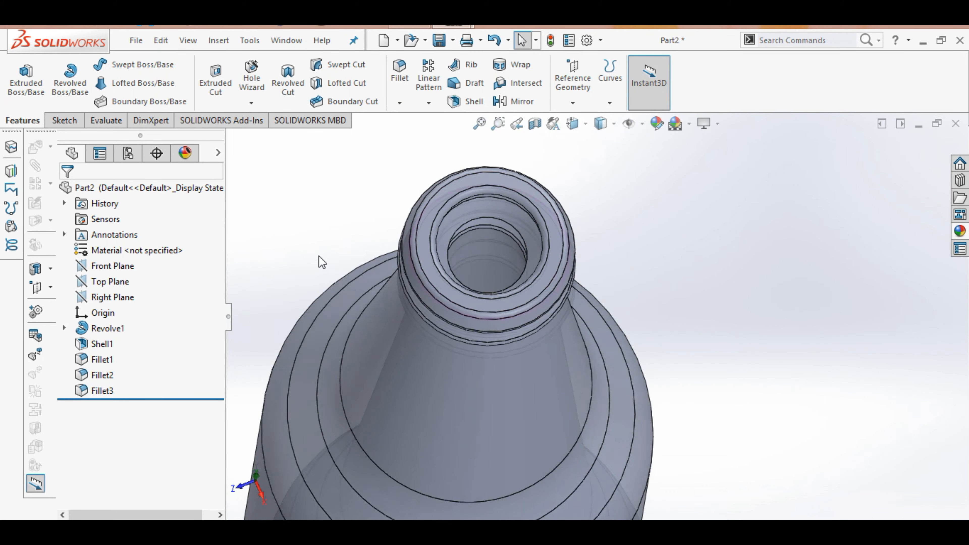
key(Up)
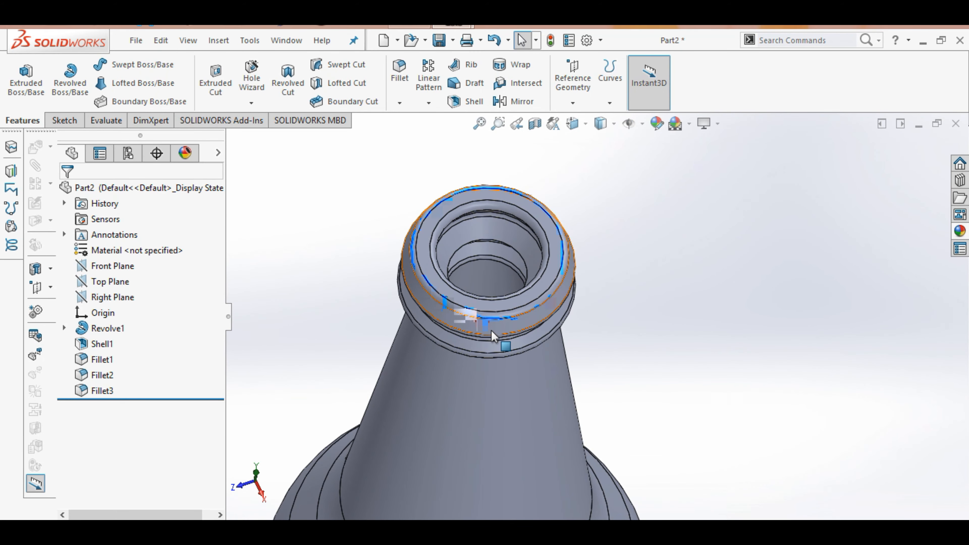
scroll(492, 330, down, 4)
scroll(492, 330, up, 4)
scroll(491, 330, up, 1)
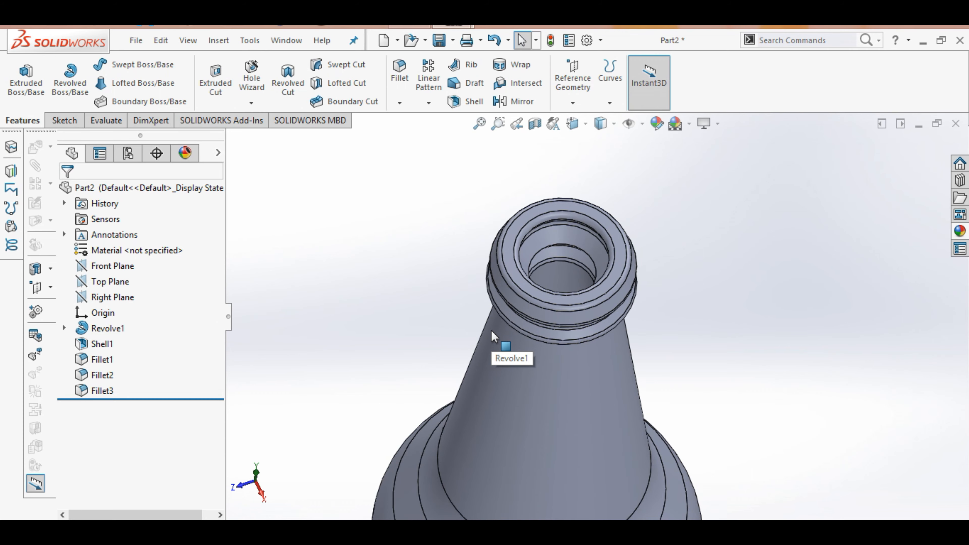
scroll(804, 414, down, 3)
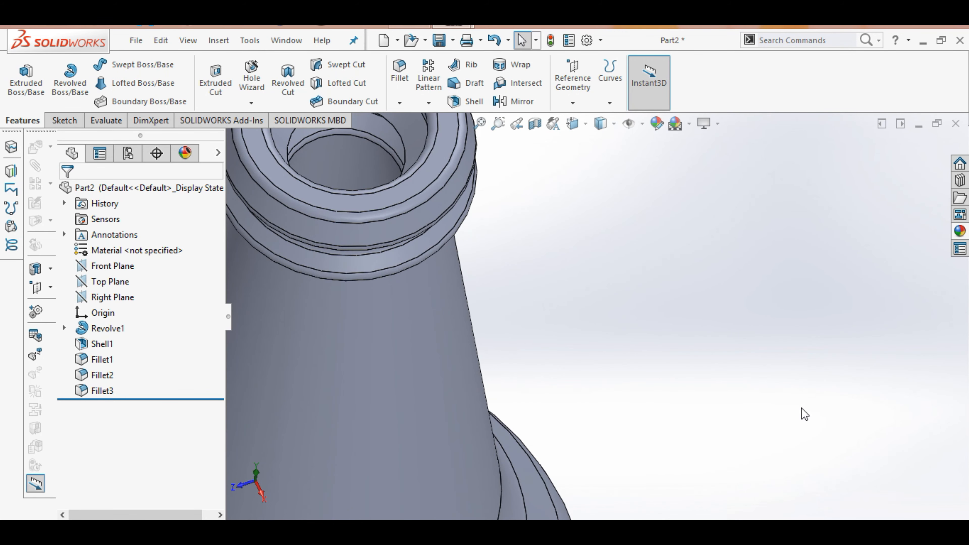
scroll(523, 366, up, 3)
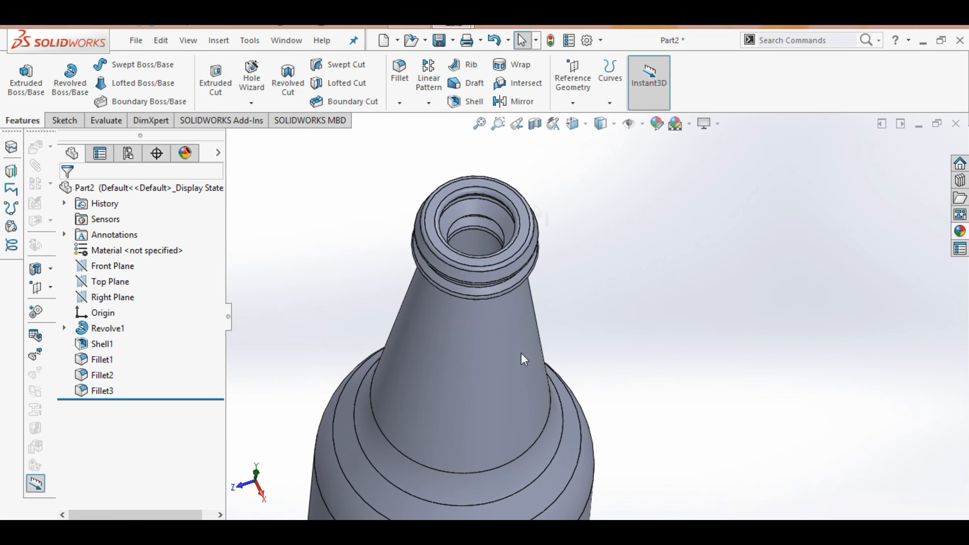
click(480, 124)
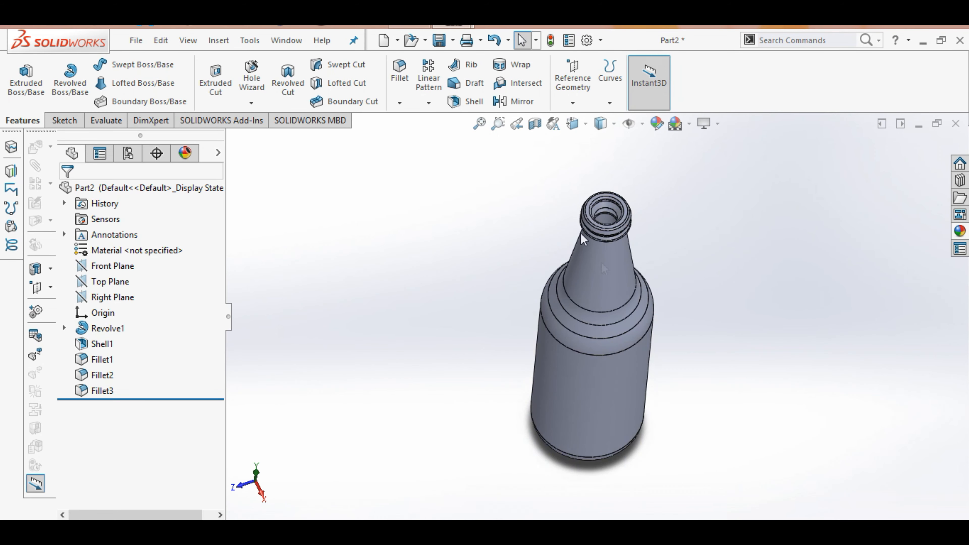
key(Up)
key(Up)
key(Up)
key(Up)
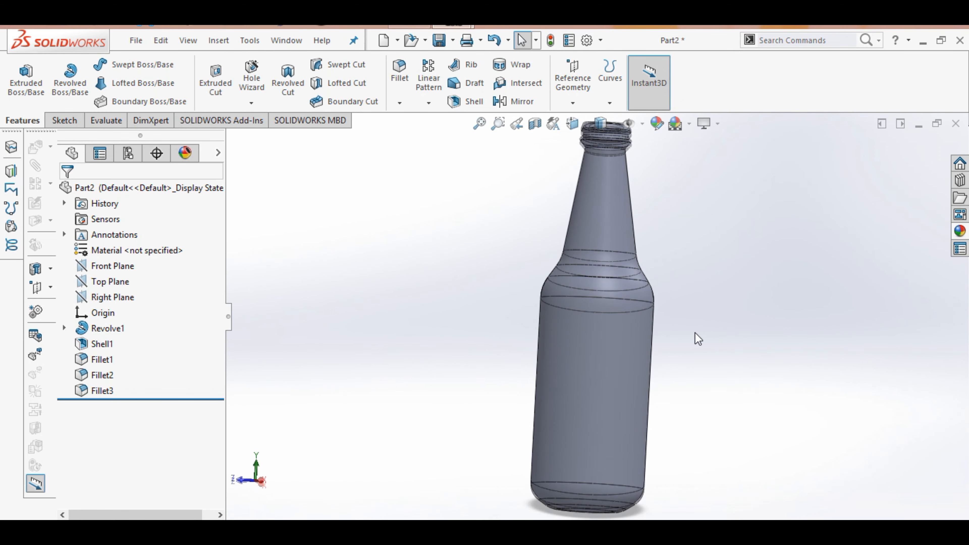
Assign the A-Glass Fiber material from the Generic Glass Fibers category to the bottle.
click(119, 251)
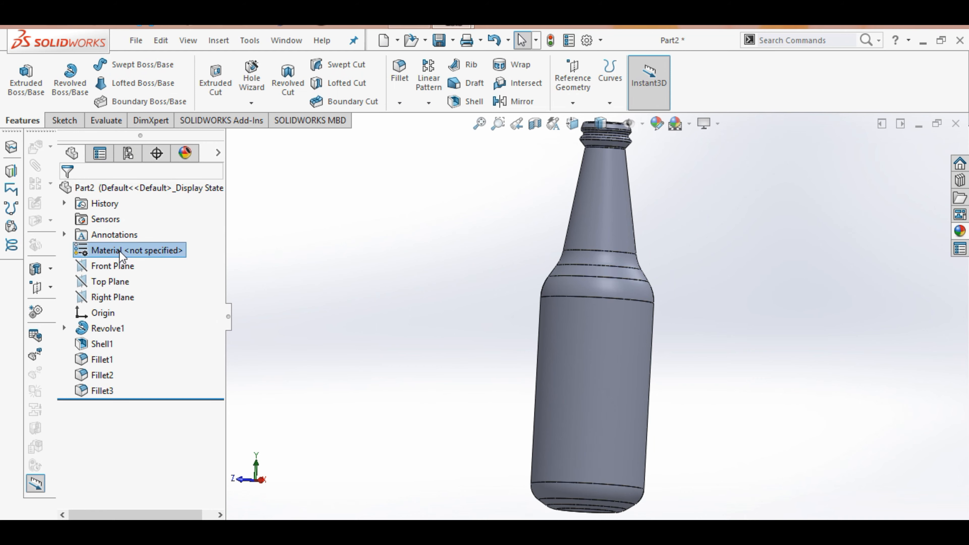
right_click(119, 251)
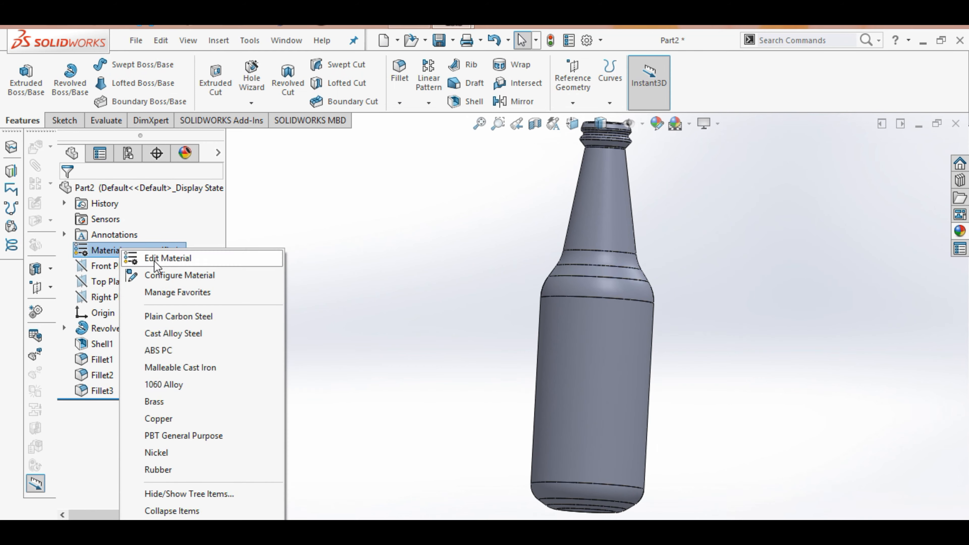
click(141, 256)
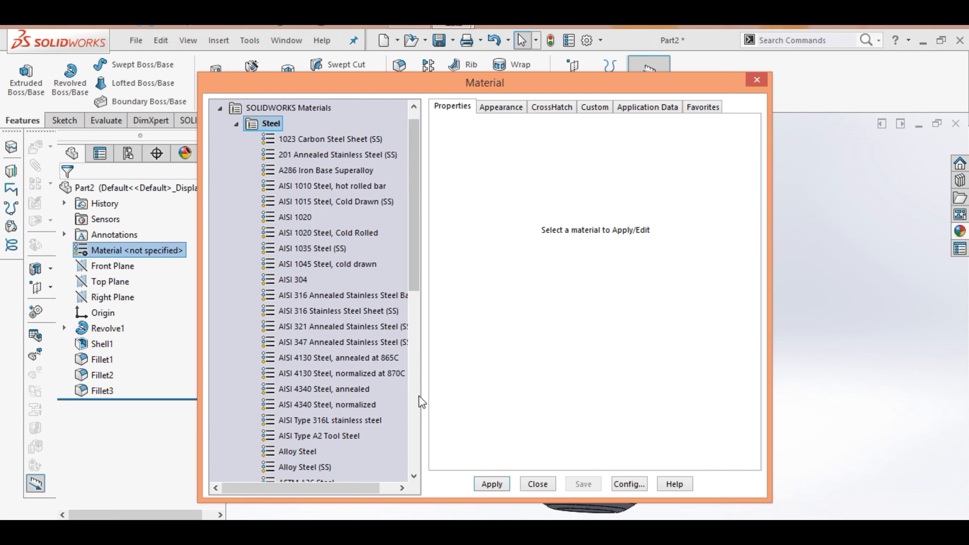
scroll(415, 411, down, 8)
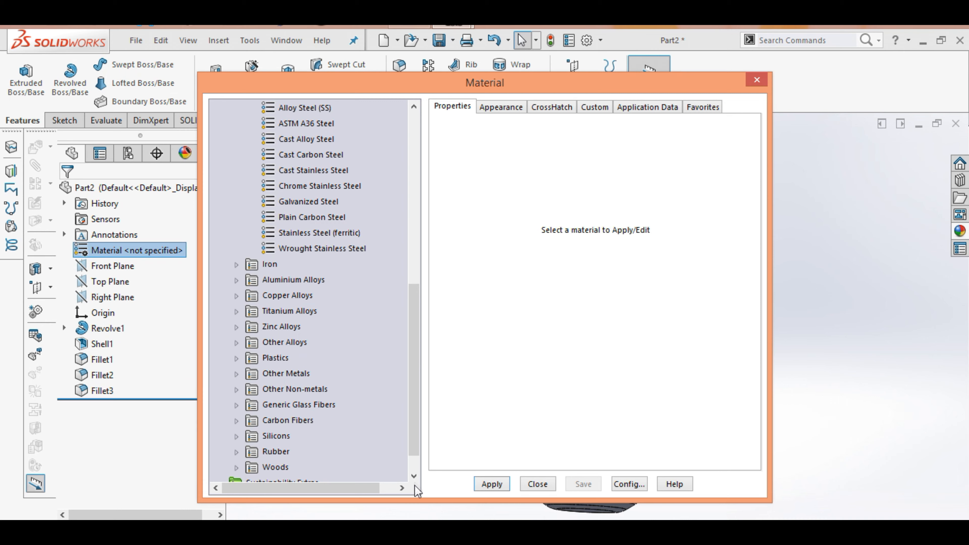
click(413, 476)
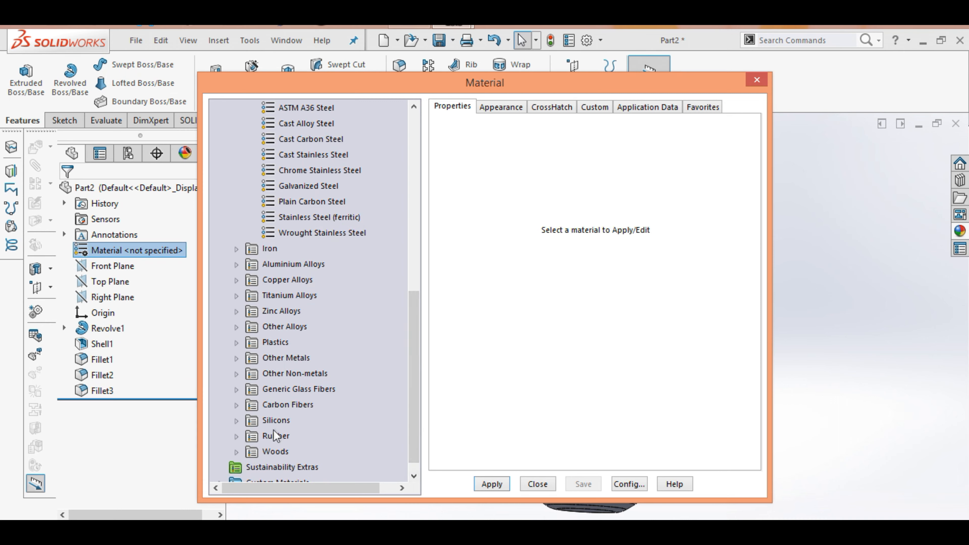
click(236, 420)
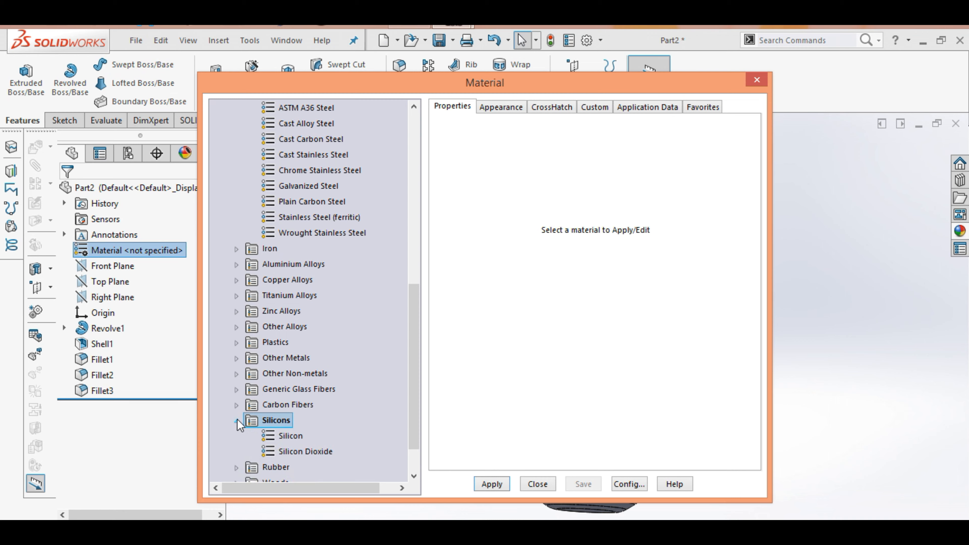
click(237, 390)
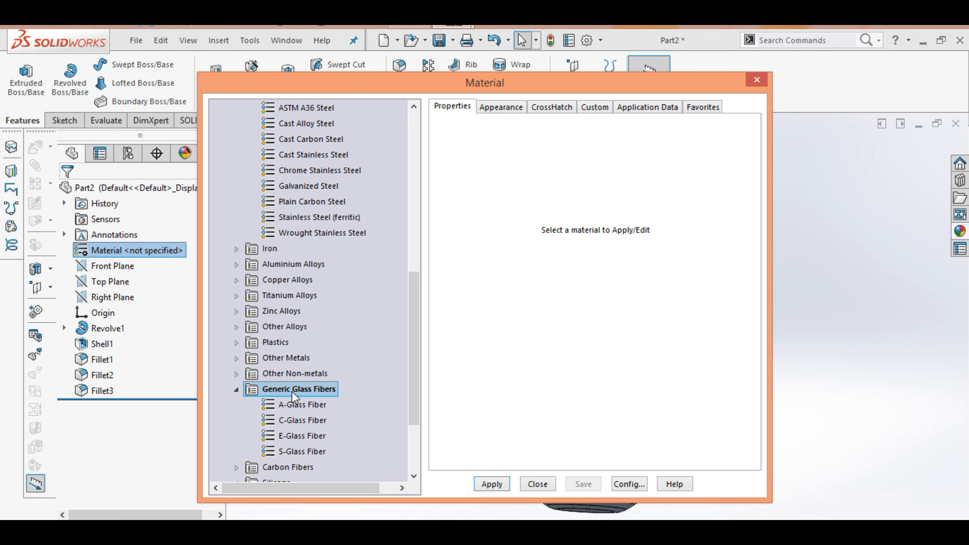
click(292, 405)
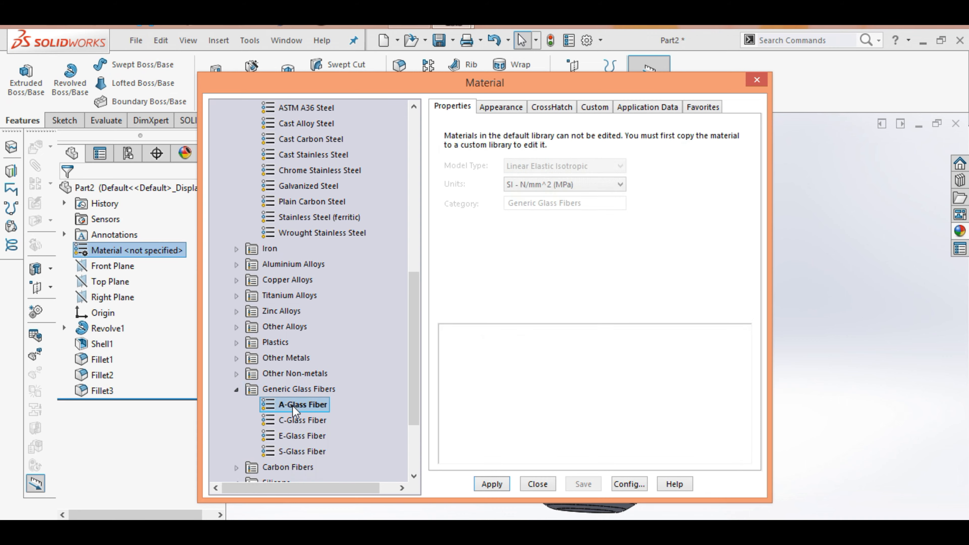
click(497, 487)
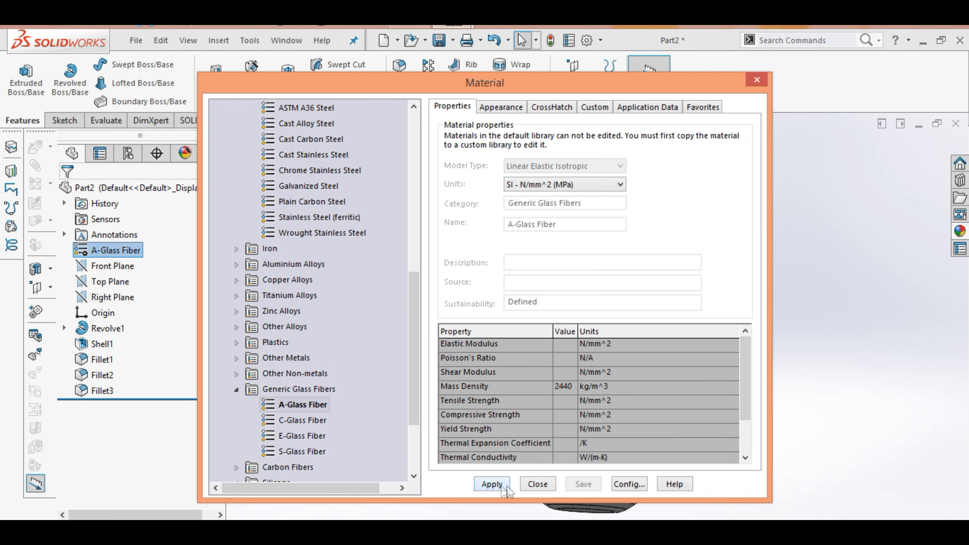
click(538, 484)
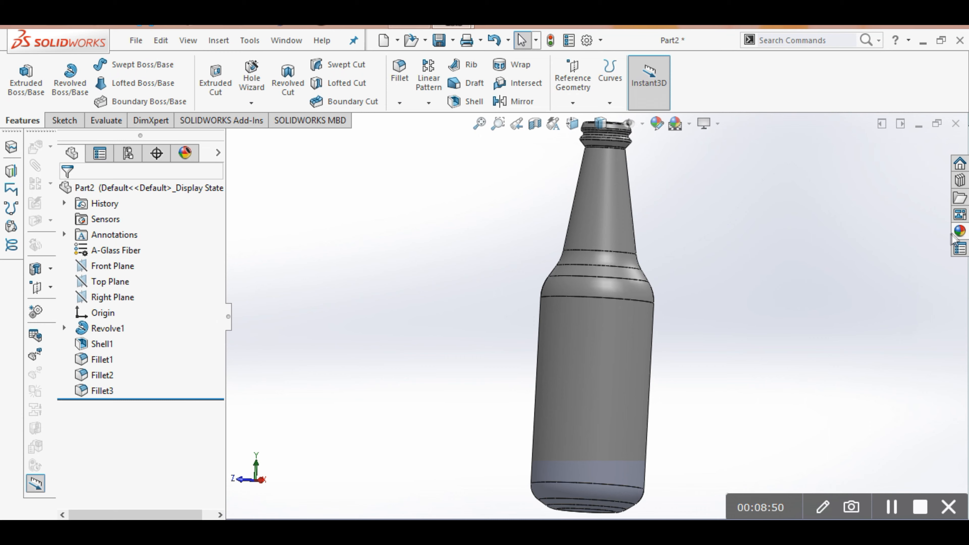
Apply the "still water 2d" appearance from the organic water category to the bottle.
click(960, 232)
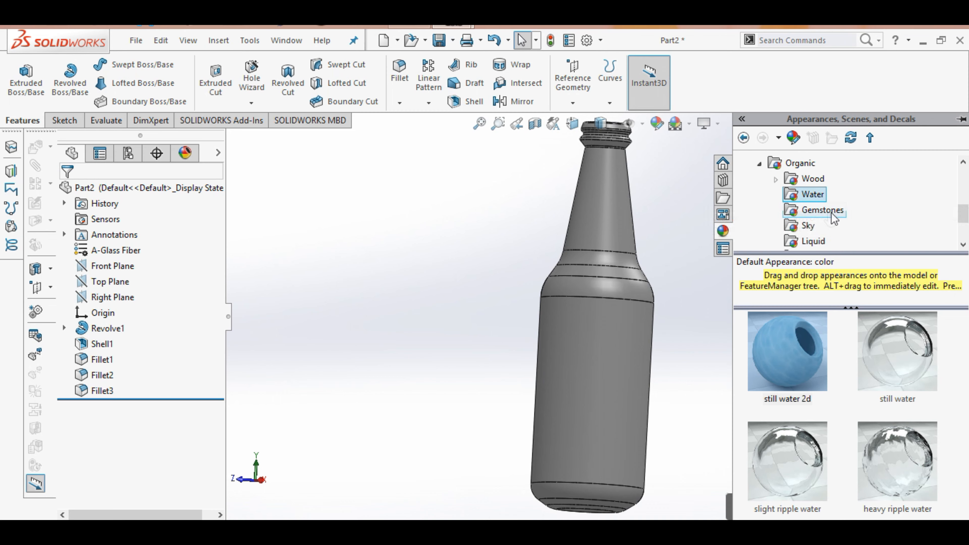
drag(786, 336, 513, 315)
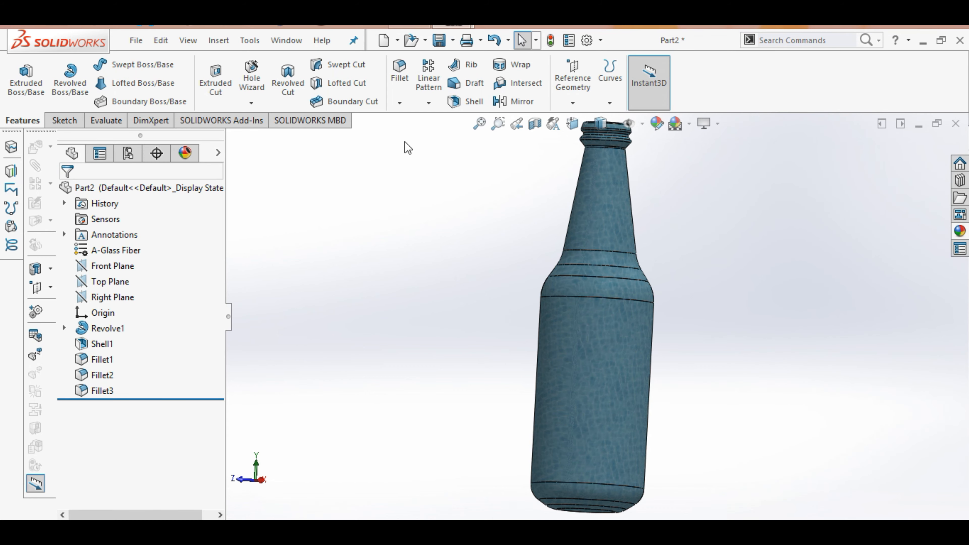
click(478, 125)
Examine the water appearance on the whole bottle from all around, including the base and the neck opening.
key(Down)
key(Down)
key(Down)
key(Down)
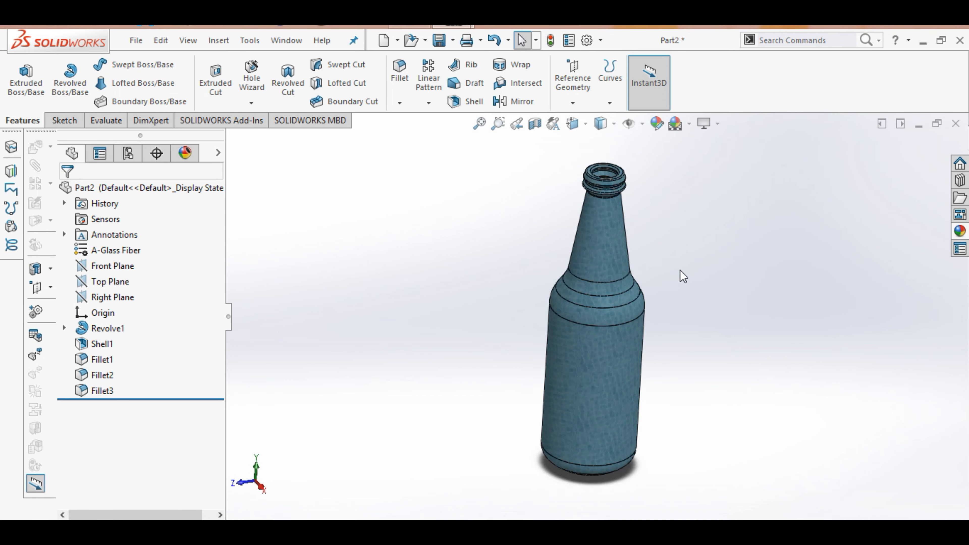
key(Left)
key(Left)
key(Up)
key(Left)
key(Left)
key(Left)
key(Left)
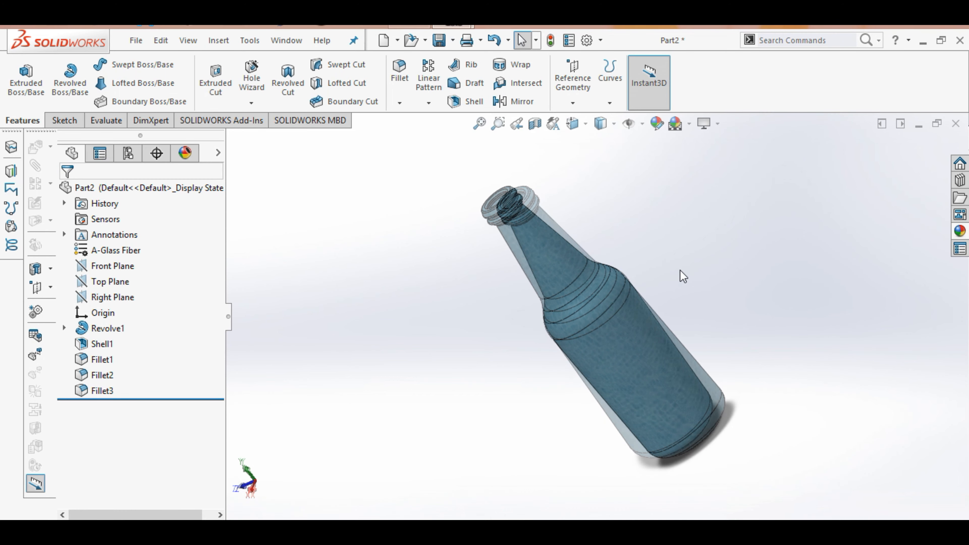
key(Up)
key(Up)
key(Up)
key(Up)
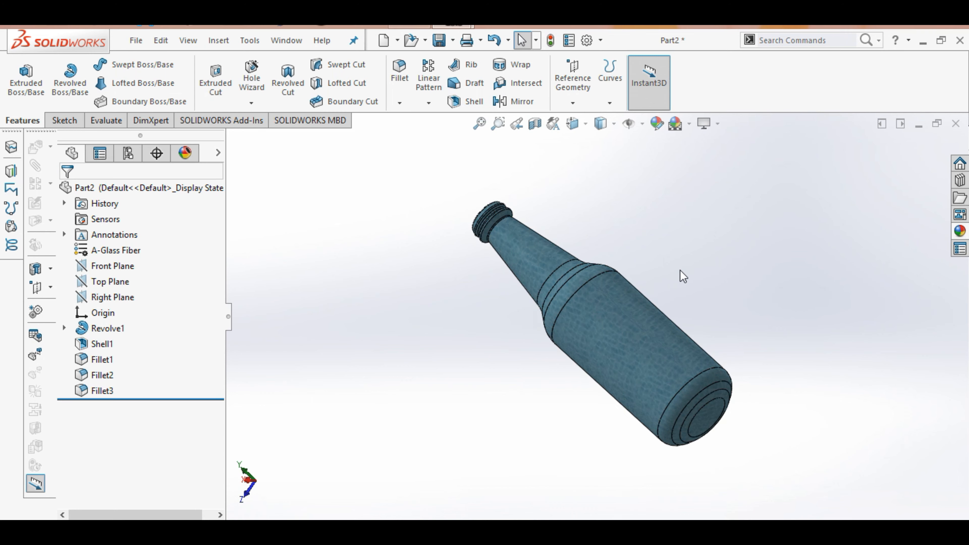
key(Left)
key(Left)
key(Left)
key(Left)
key(Left)
key(Left)
key(Left)
key(Left)
key(Left)
key(Left)
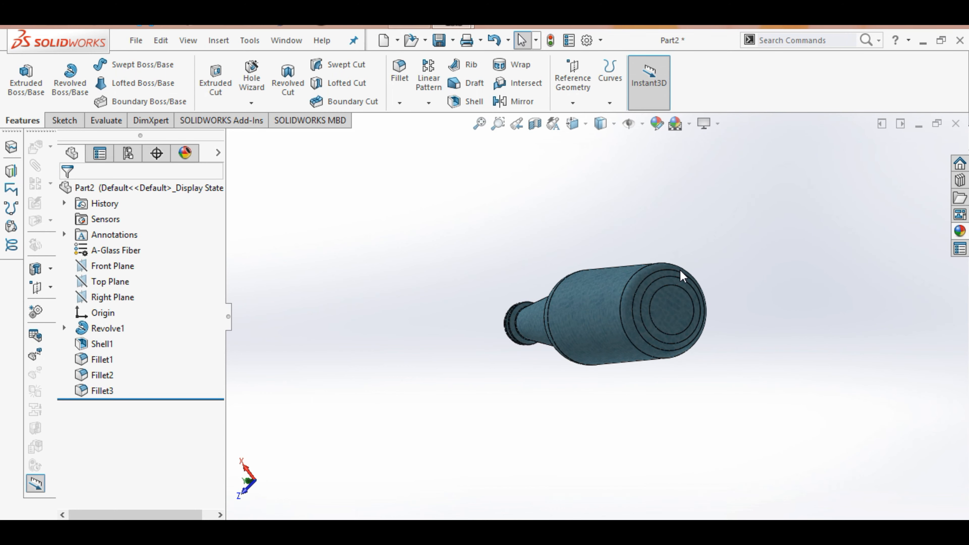
key(Left)
key(Left)
key(Left)
key(Left)
key(Left)
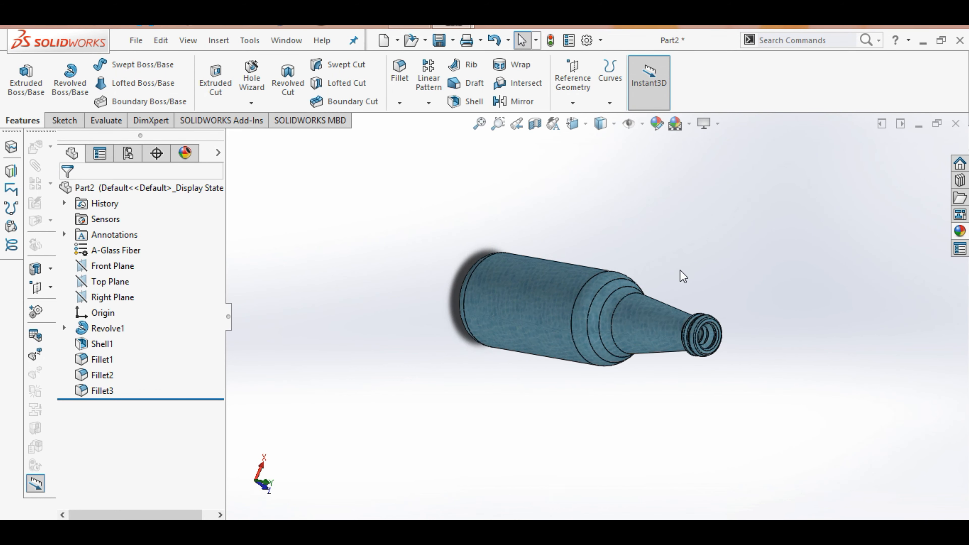
key(Up)
key(Up)
key(Up)
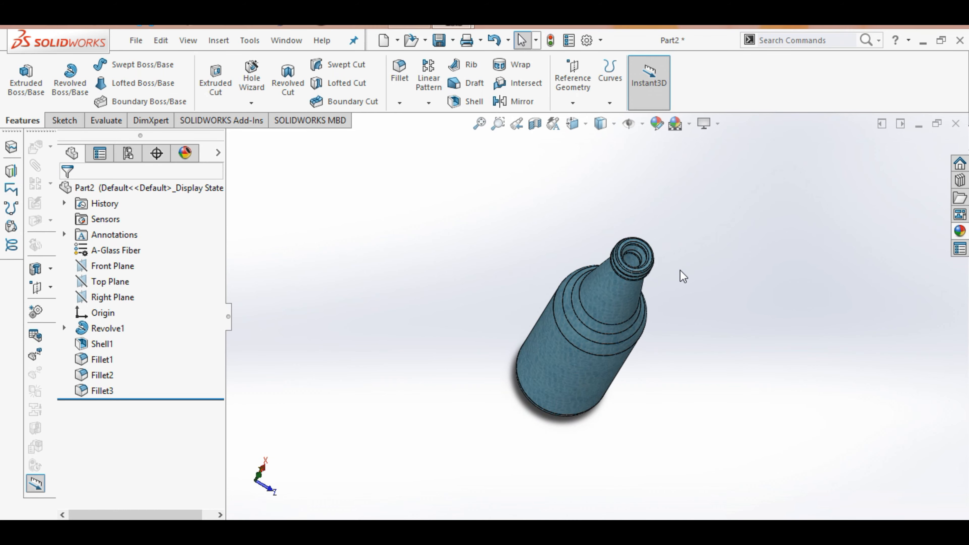
Examine the neck and shoulder with the water appearance up close, from above and from several sides.
scroll(683, 276, down, 5)
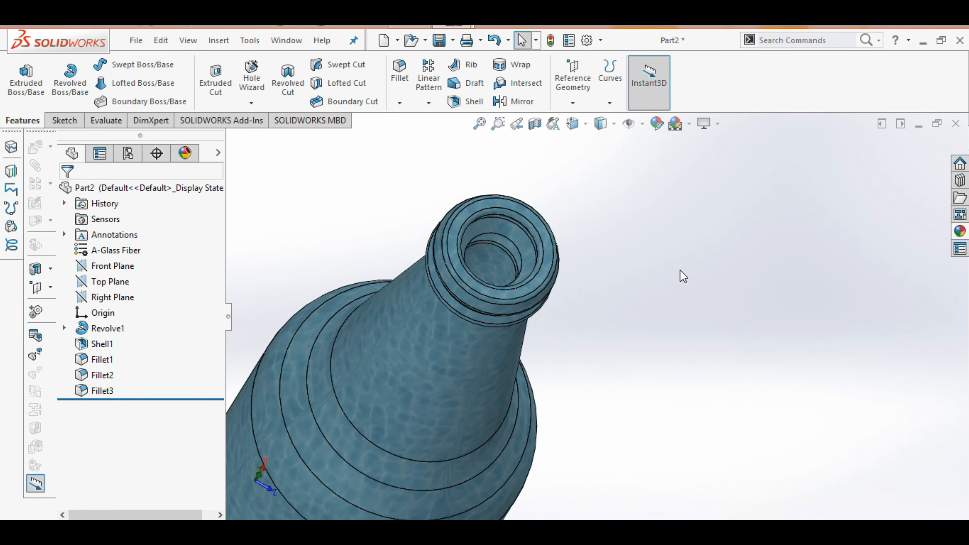
scroll(683, 276, up, 4)
key(Up)
key(Up)
key(Up)
key(Up)
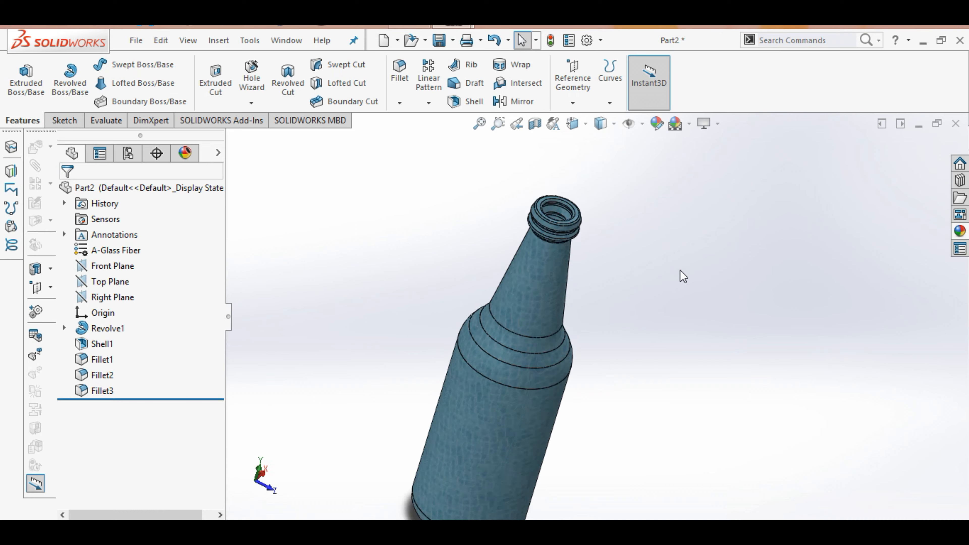
key(Left)
key(Left)
key(Left)
key(Left)
key(Left)
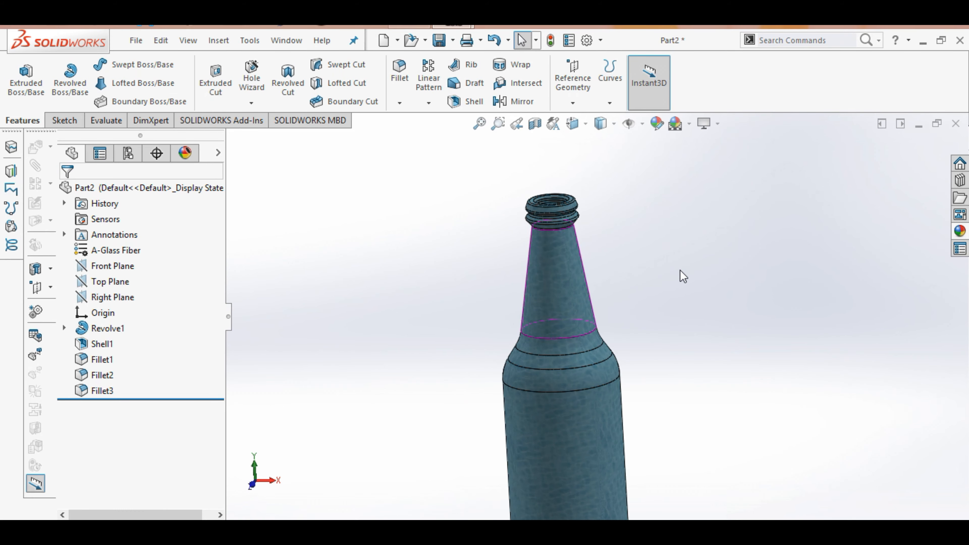
key(Right)
key(Right)
key(Right)
key(Left)
key(Up)
key(Up)
key(Up)
key(Up)
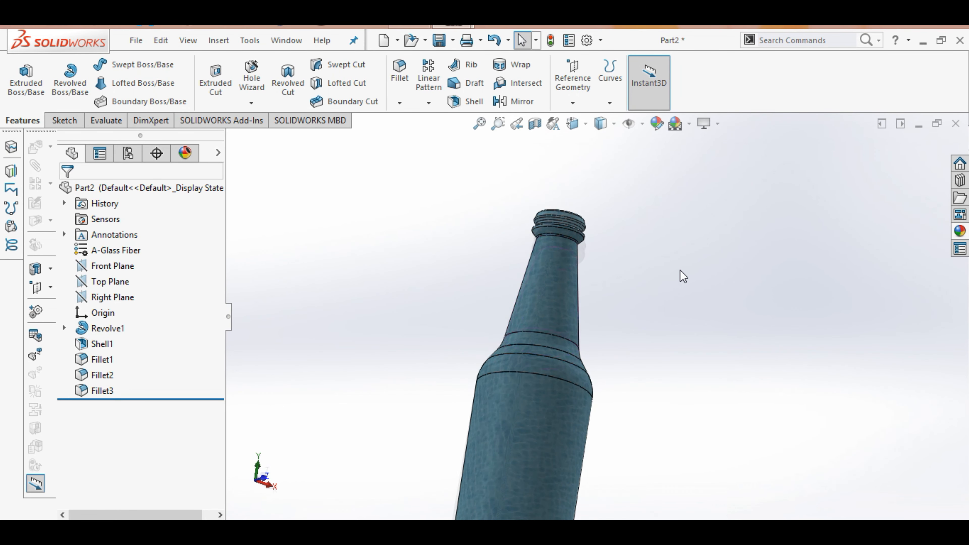
key(Left)
key(Right)
key(Right)
key(Right)
key(Right)
key(Right)
key(Right)
key(Right)
key(Right)
key(Right)
key(Right)
key(Right)
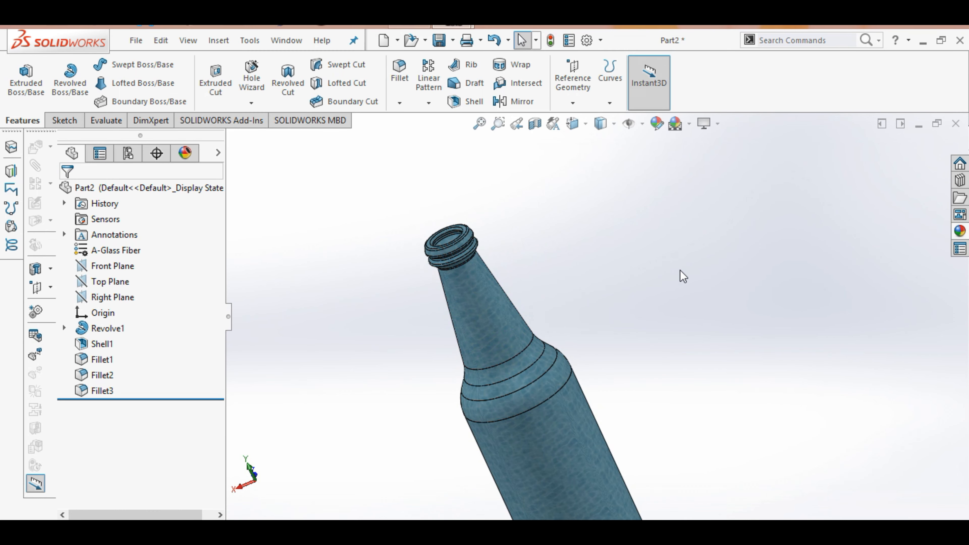
scroll(622, 307, down, 4)
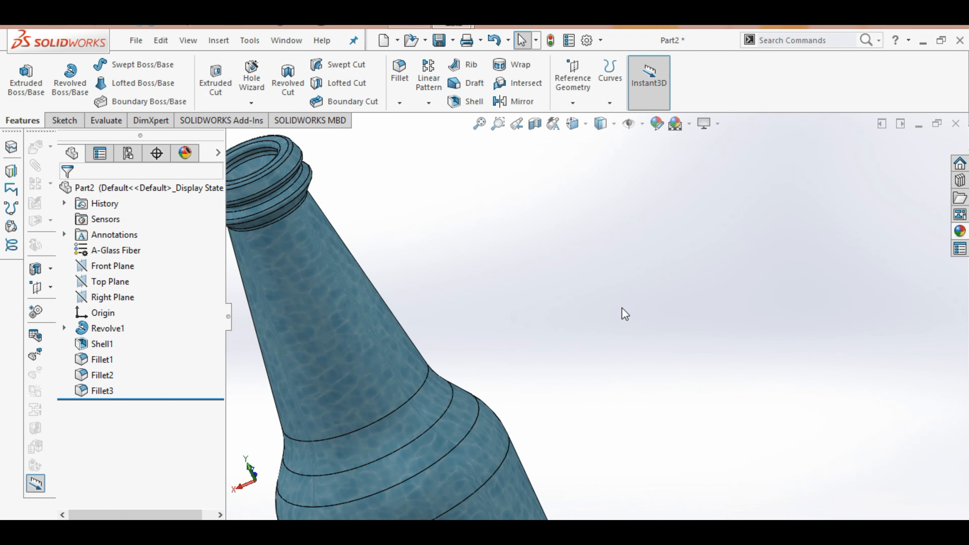
scroll(622, 308, up, 3)
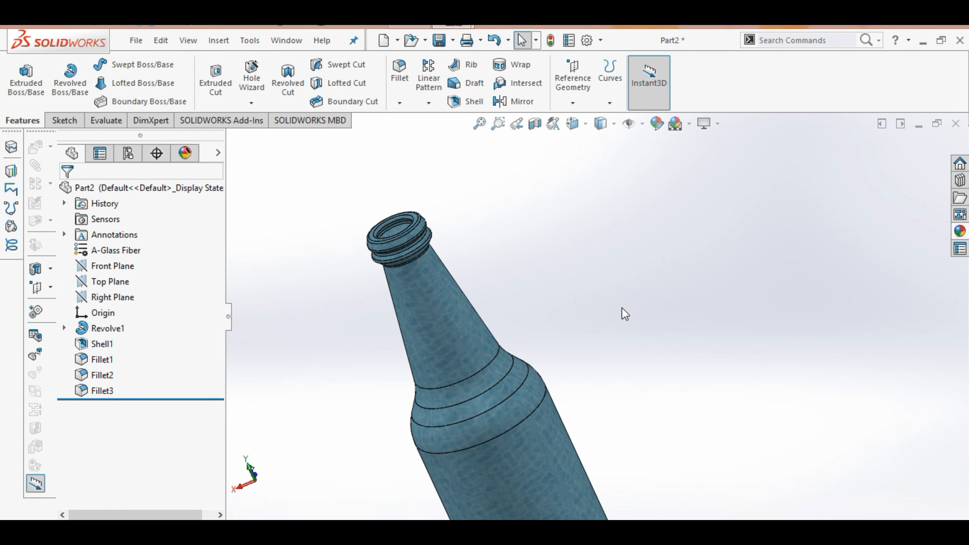
Examine the complete bottle from below, checking the water appearance on its body and base.
click(480, 123)
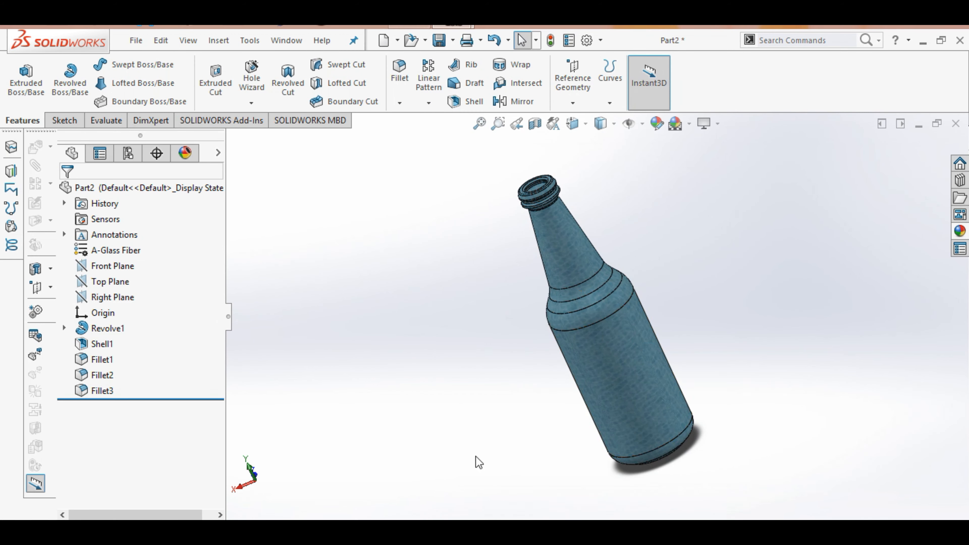
key(Up)
key(Up)
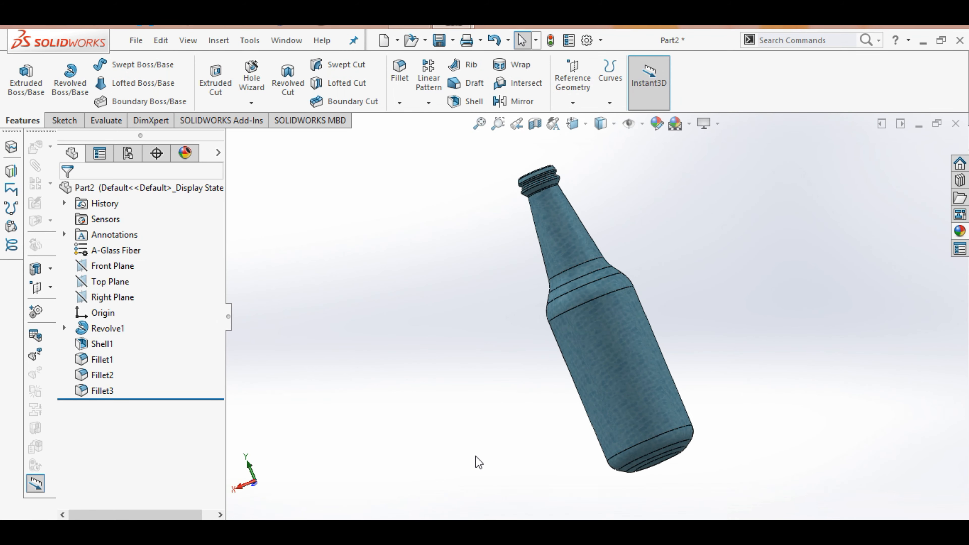
key(Up)
key(Right)
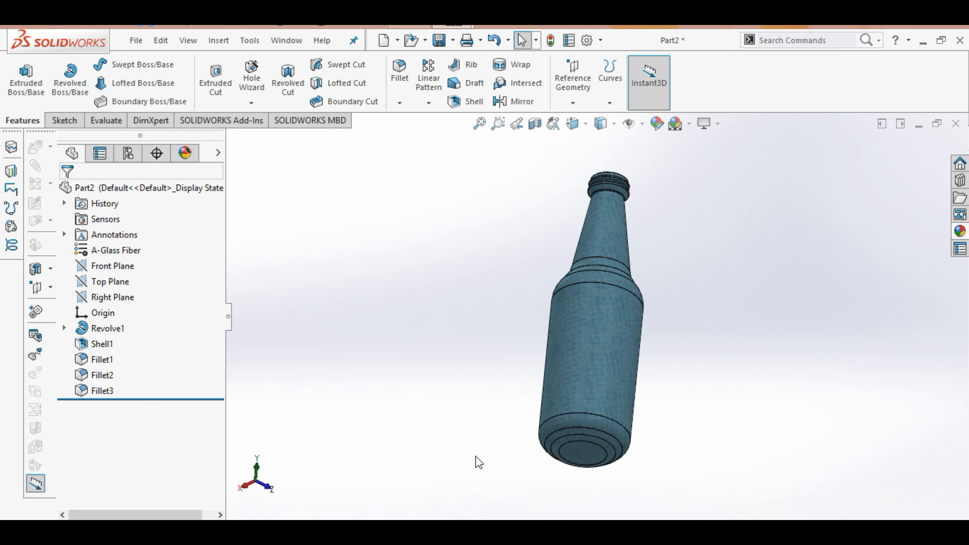
Examine the water appearance around the sides of the tilted bottle, from its body up to the neck.
key(Left)
key(Left)
key(Left)
key(Left)
key(Left)
key(Left)
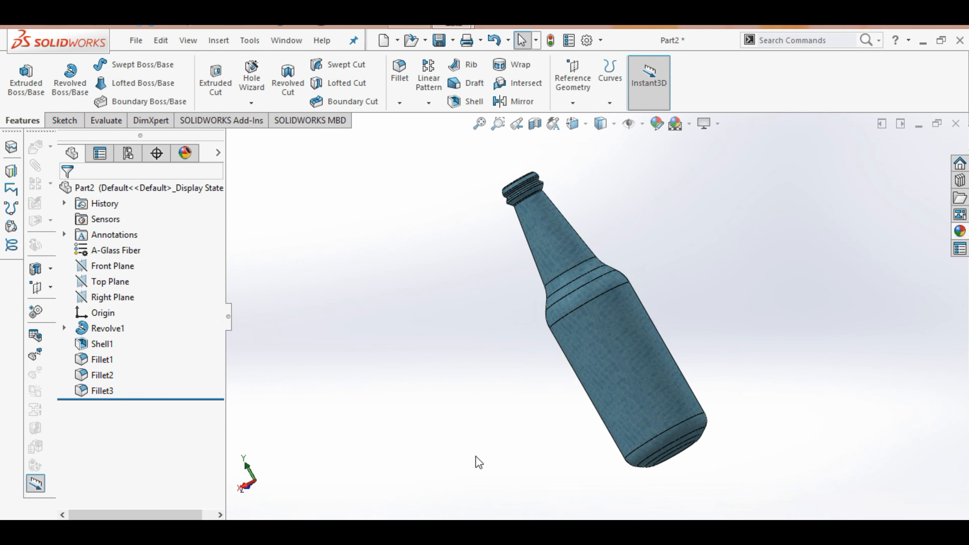
key(Left)
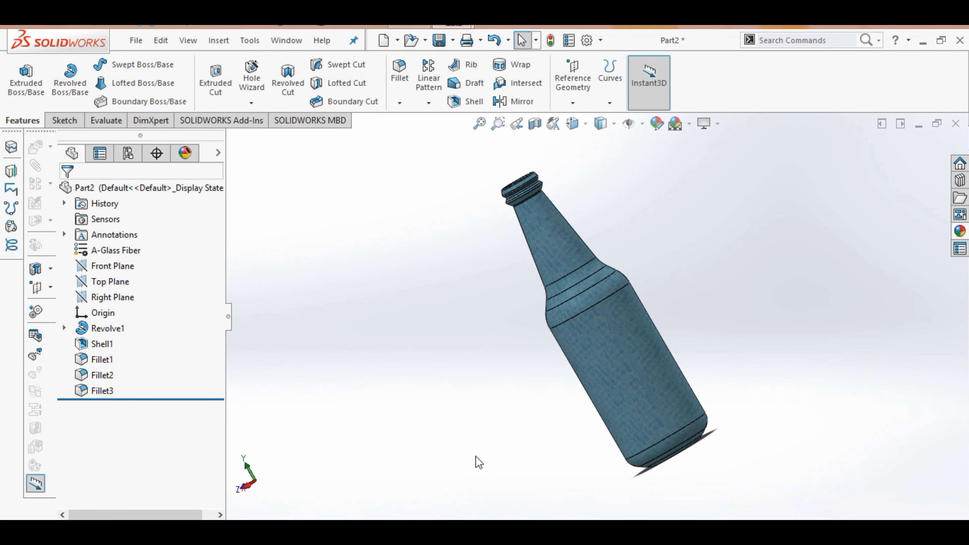
key(Left)
key(Left)
key(Left)
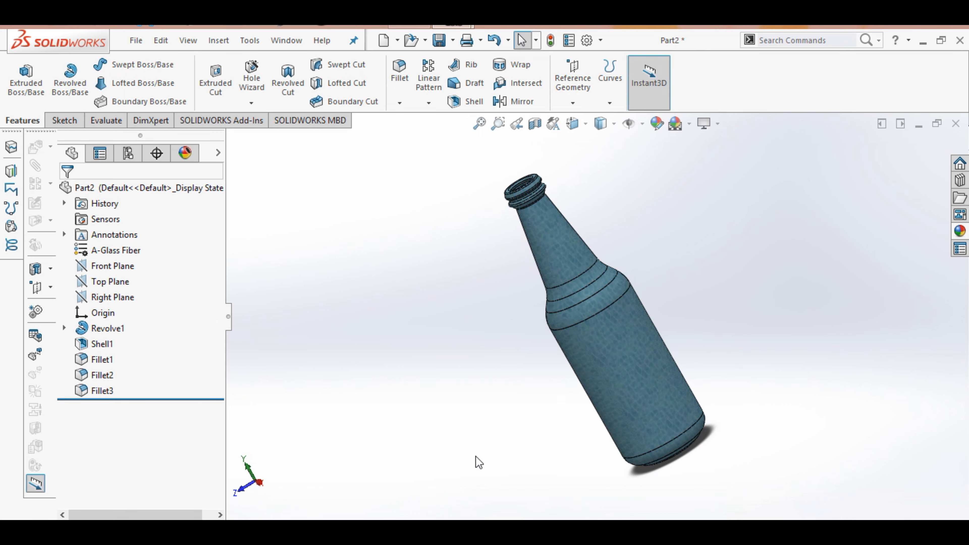
key(Left)
Examine the bottle end over end, checking the water appearance on the base, body, shoulder and neck opening.
key(Up)
key(Up)
key(Up)
key(Up)
key(Up)
key(Up)
key(Up)
key(Up)
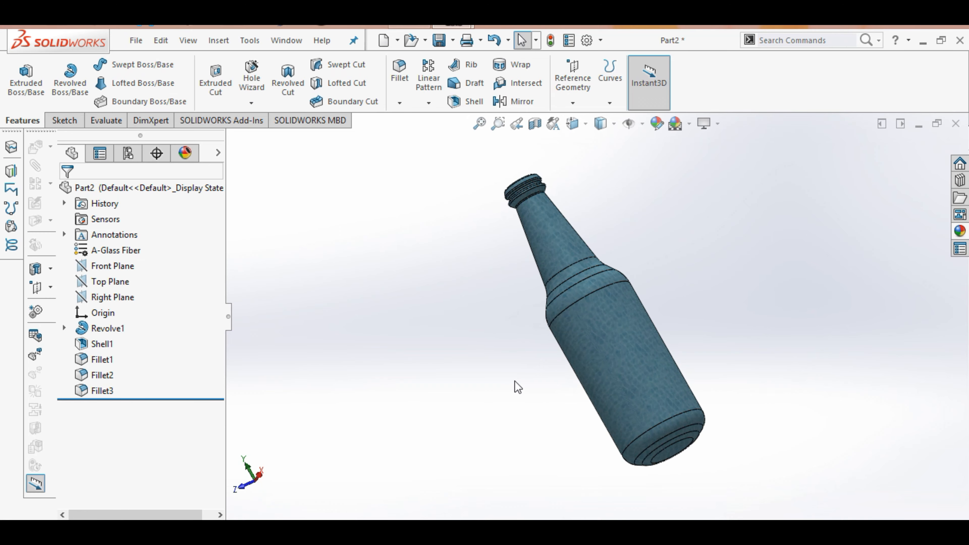
key(Up)
key(Up)
key(Up)
key(Up)
key(Up)
key(Up)
key(Up)
key(Up)
key(Up)
key(Up)
key(Up)
key(Up)
key(Up)
key(Up)
key(Up)
key(Up)
key(Up)
key(Up)
key(Up)
key(Up)
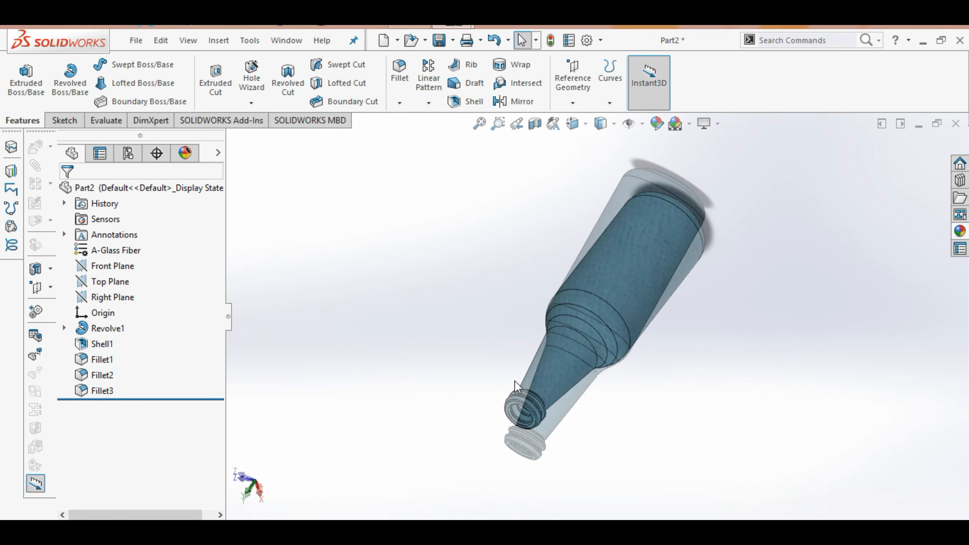
key(Up)
key(Up)
key(Up)
key(Up)
key(Up)
key(Up)
key(Up)
key(Up)
key(Up)
key(Up)
key(Up)
key(Up)
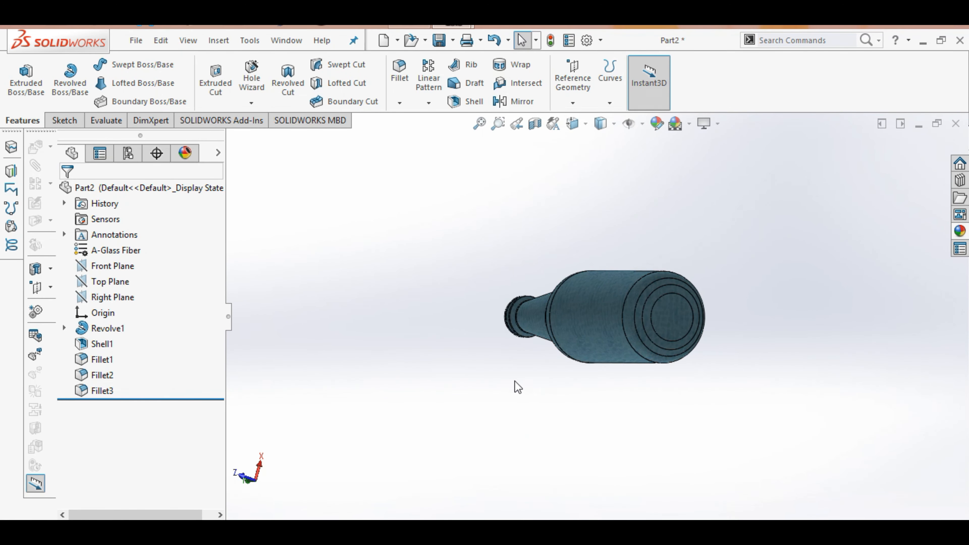
key(Up)
key(Up)
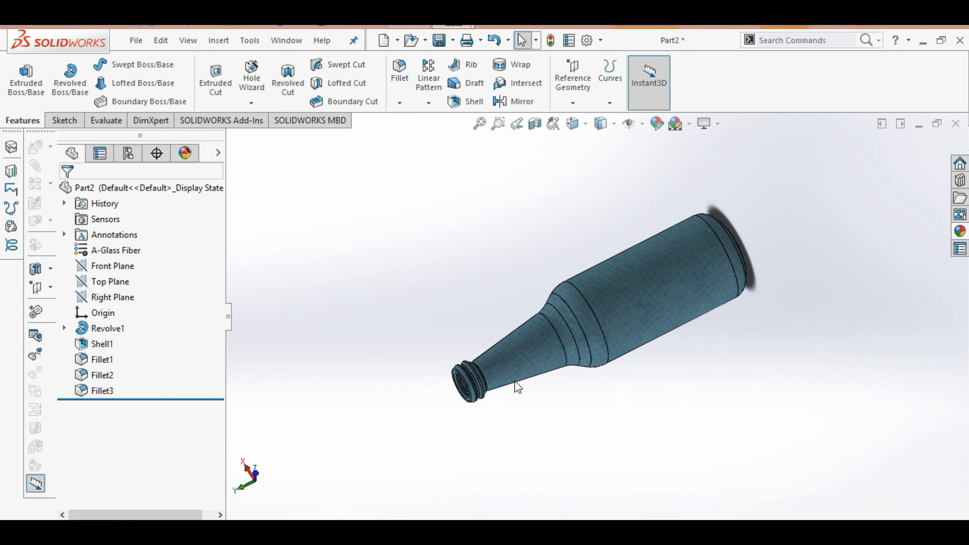
key(Up)
key(Up)
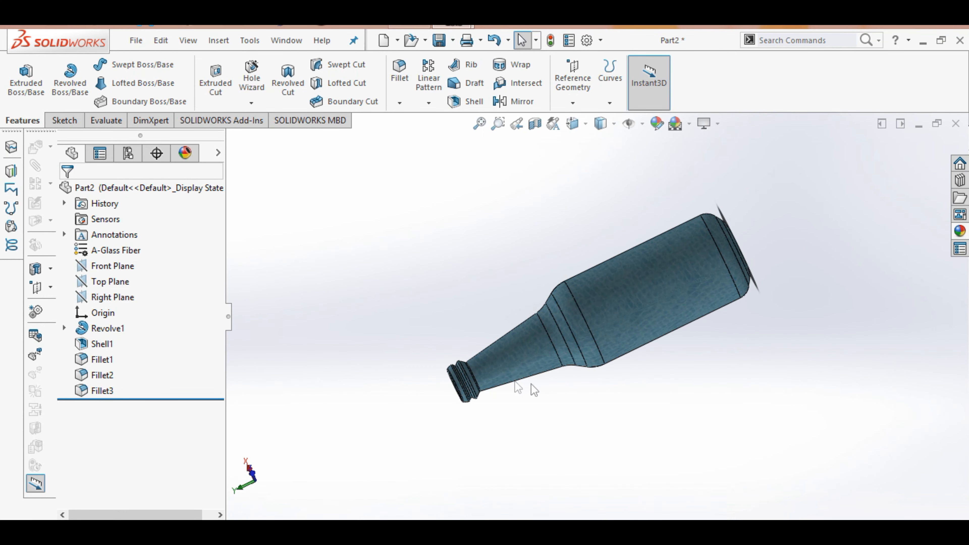